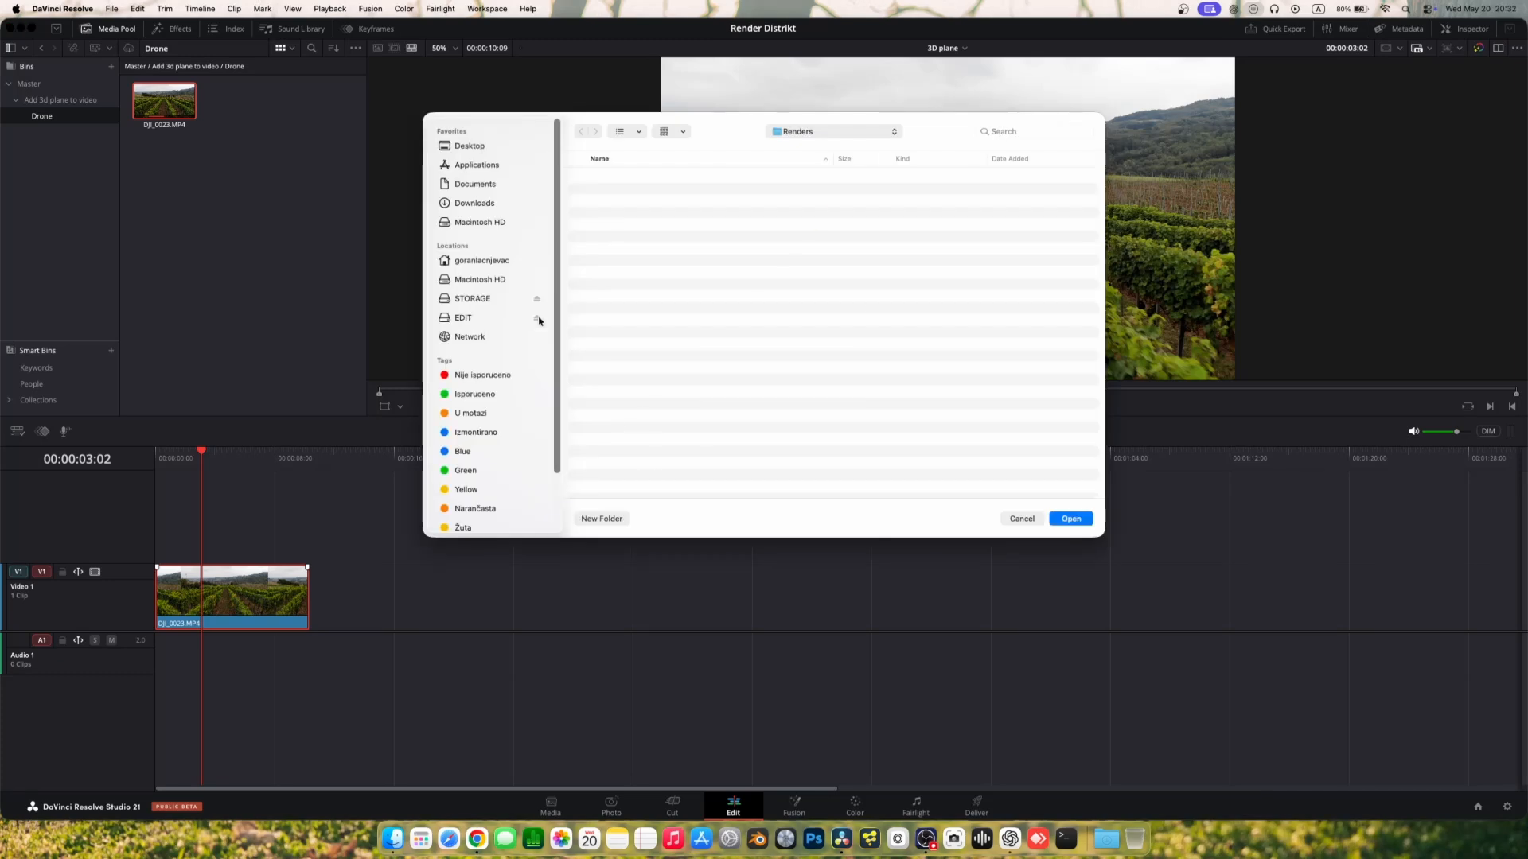
Step: Render the drone clip in place to the Renders folder and open the rendered clip in the Fusion page
click(1072, 521)
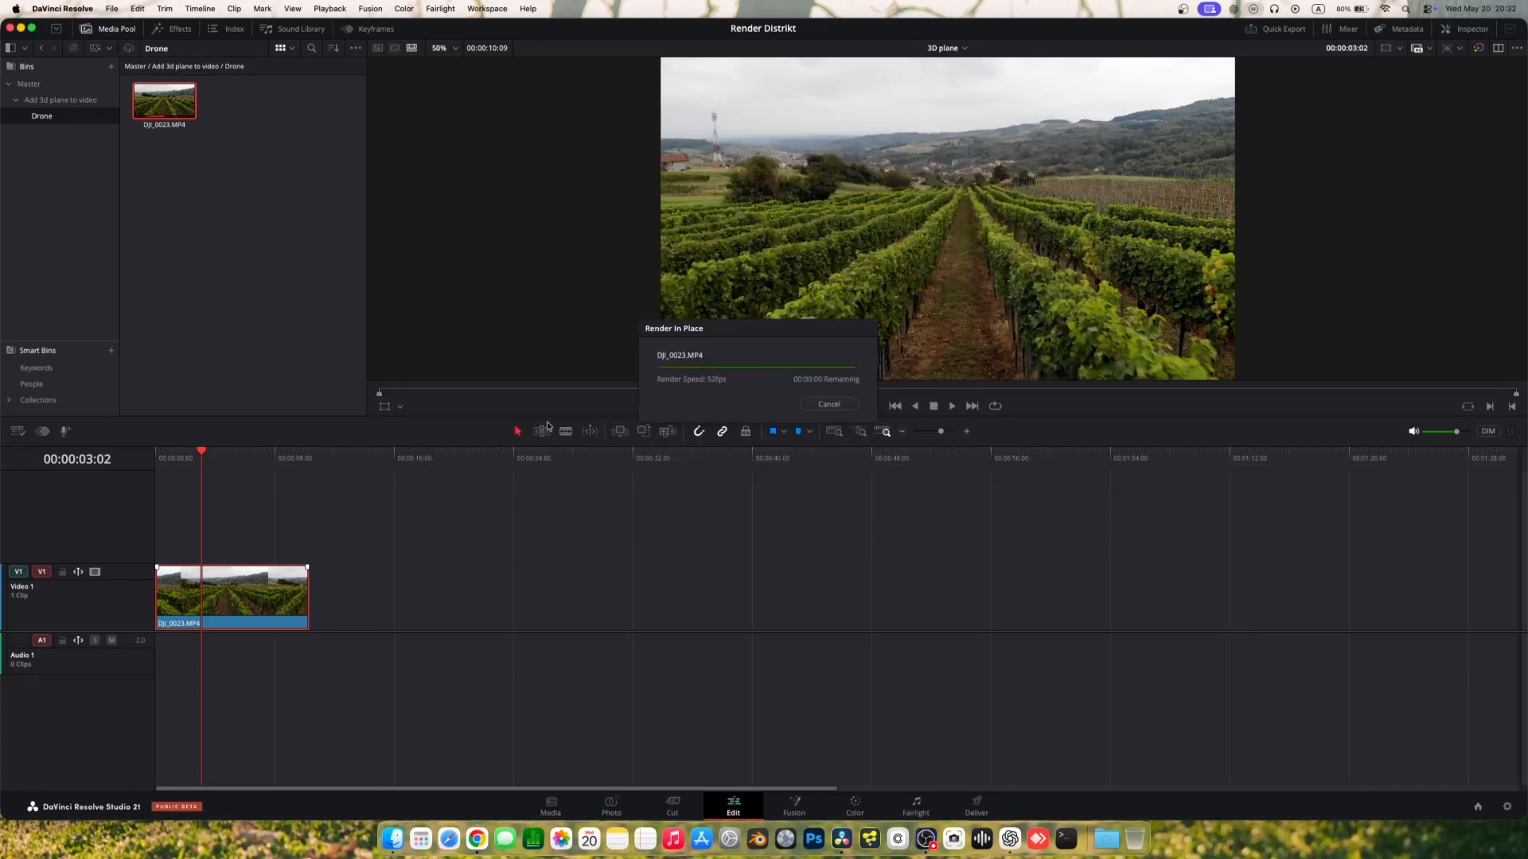
drag(243, 463, 168, 500)
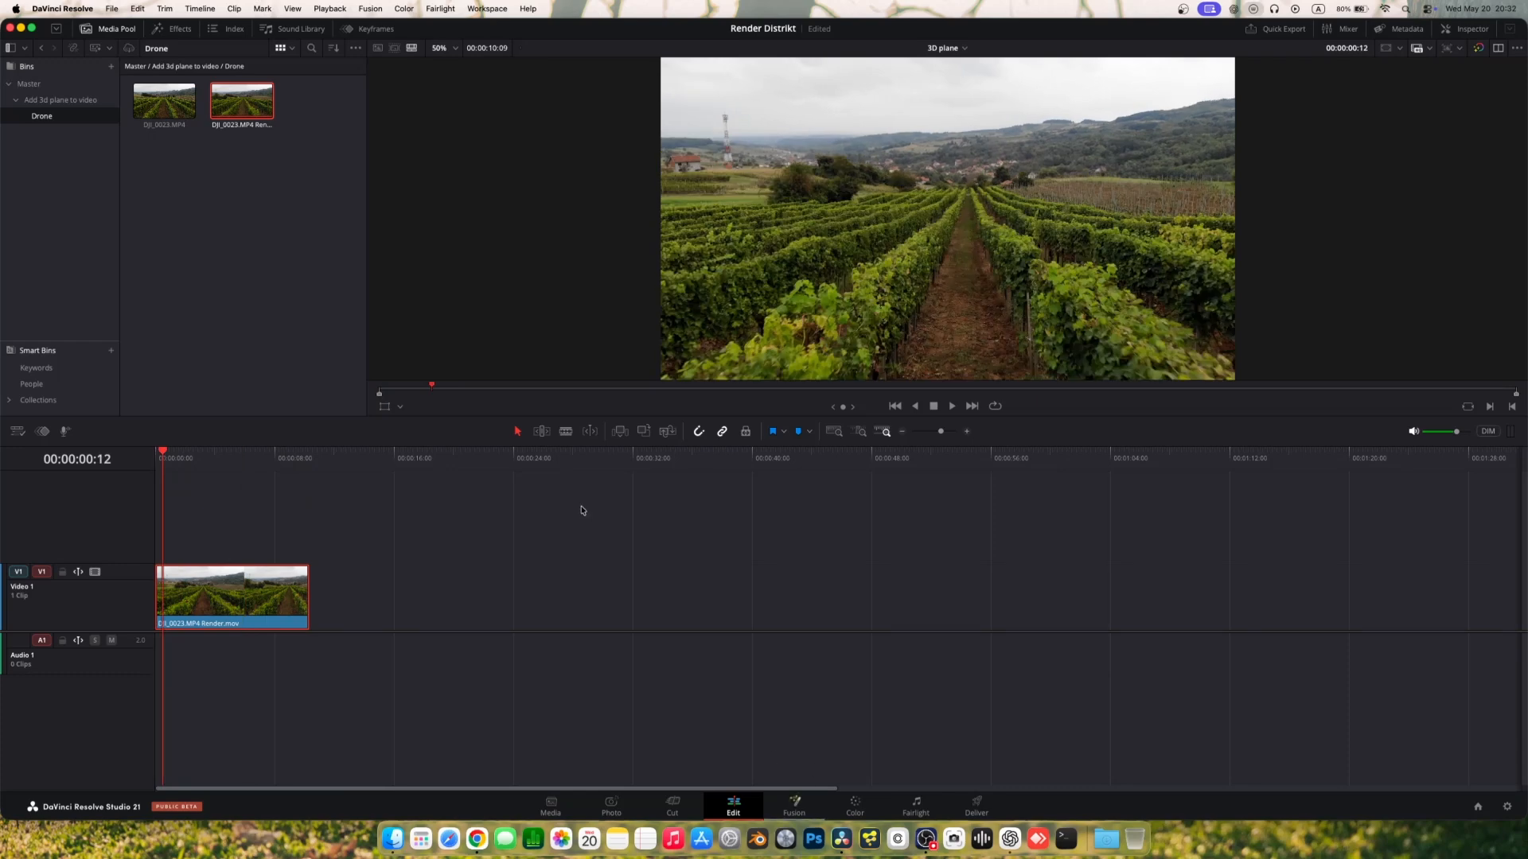
key(shift+5)
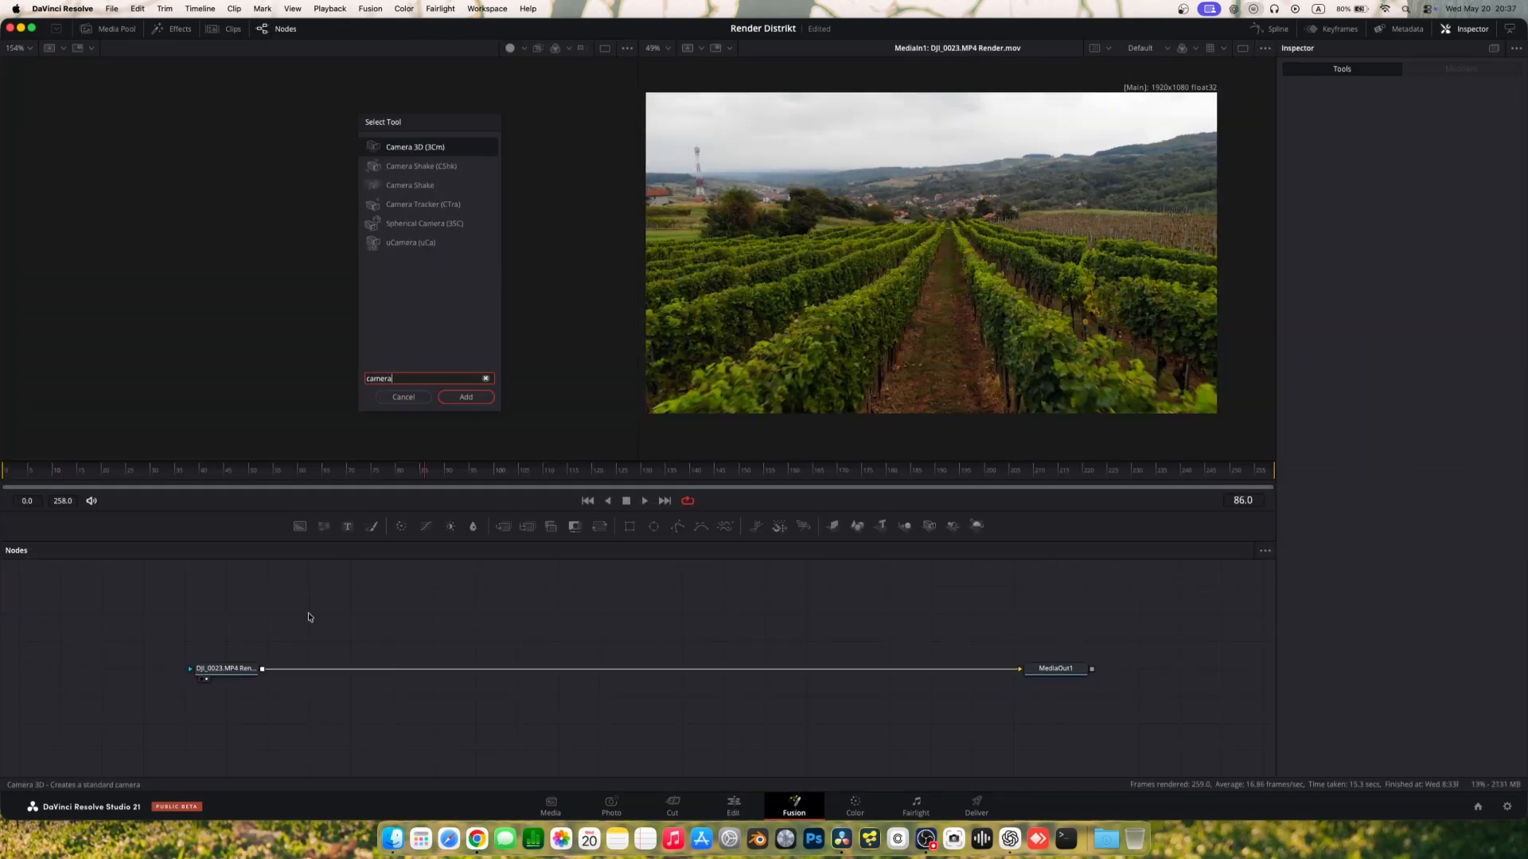
Step: Add a Camera Tracker fed by the drone clip, view it, and auto-track the footage with Preview AutoTrack Locations enabled
key(Return)
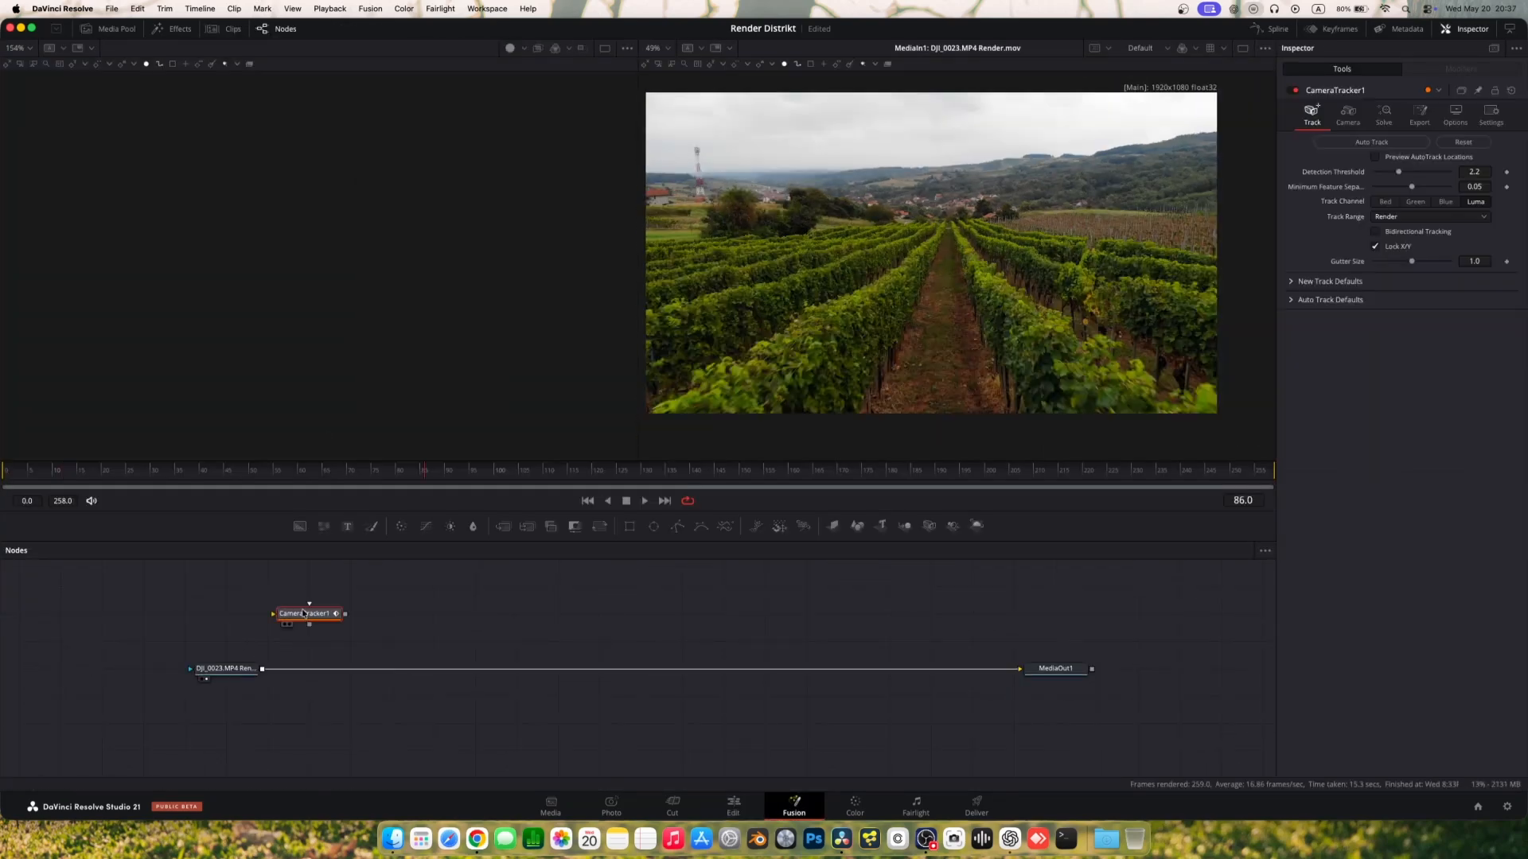
drag(312, 615, 353, 615)
key(1)
click(1374, 157)
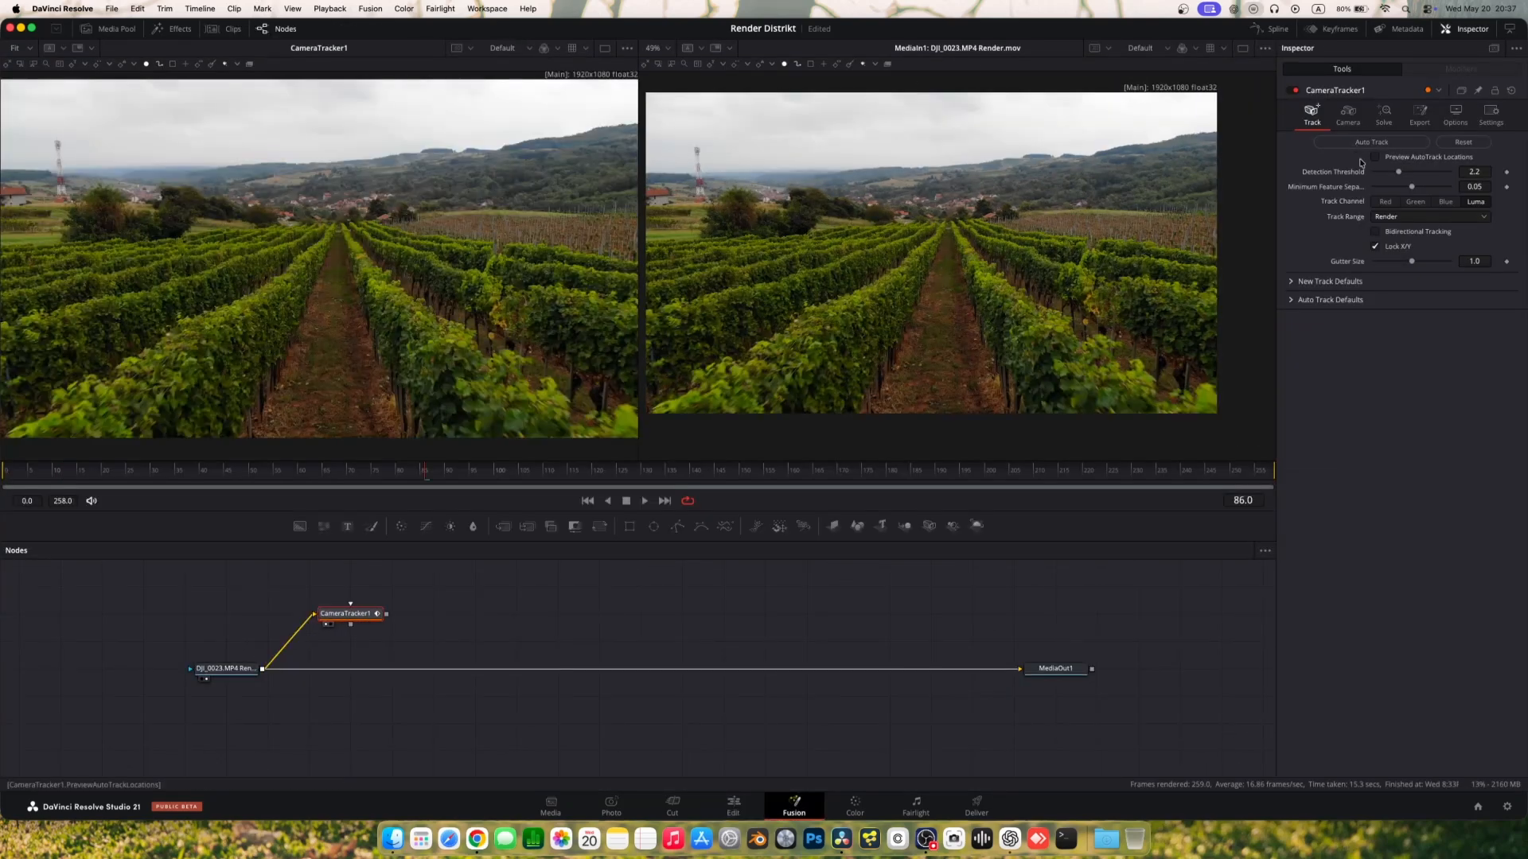
click(1367, 143)
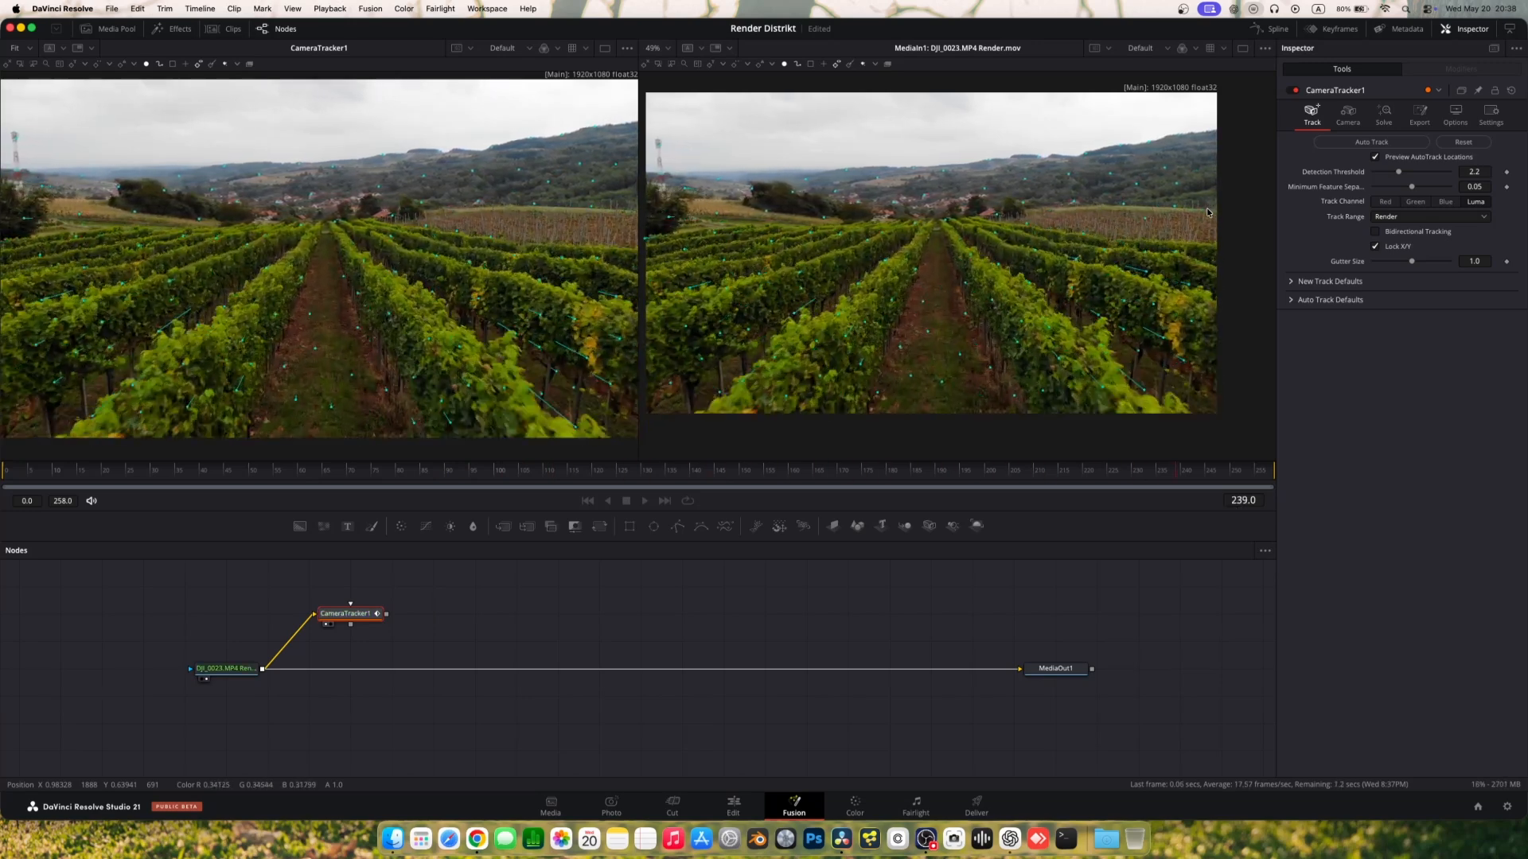
Step: Solve the camera and play the clip, inspecting the track points on the path between the vineyard rows
click(1398, 116)
click(1371, 141)
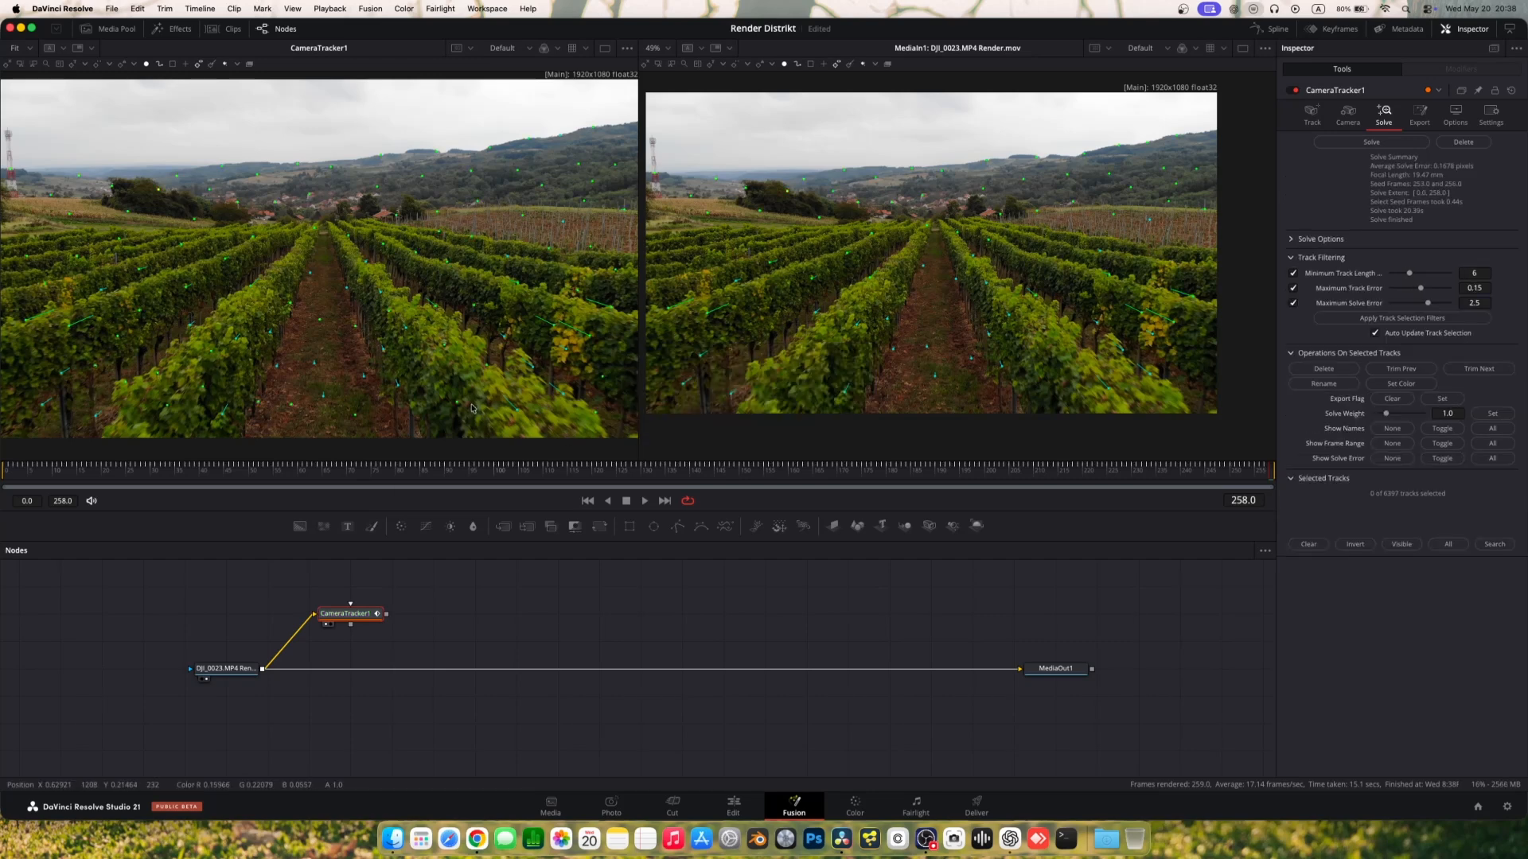
key(space)
scroll(444, 370, up, 10)
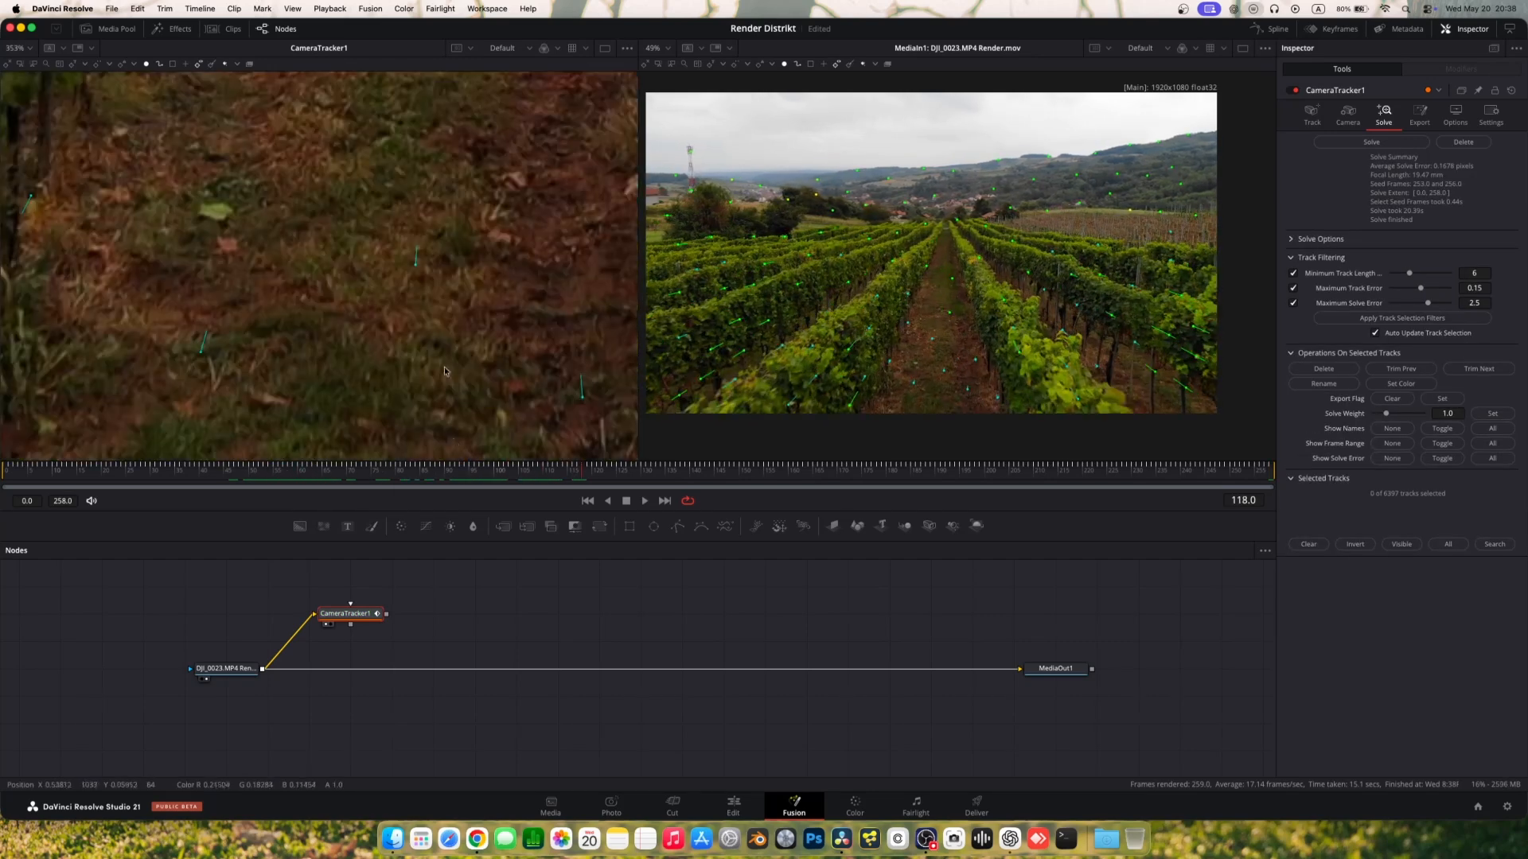
scroll(444, 370, down, 6)
scroll(465, 321, down, 4)
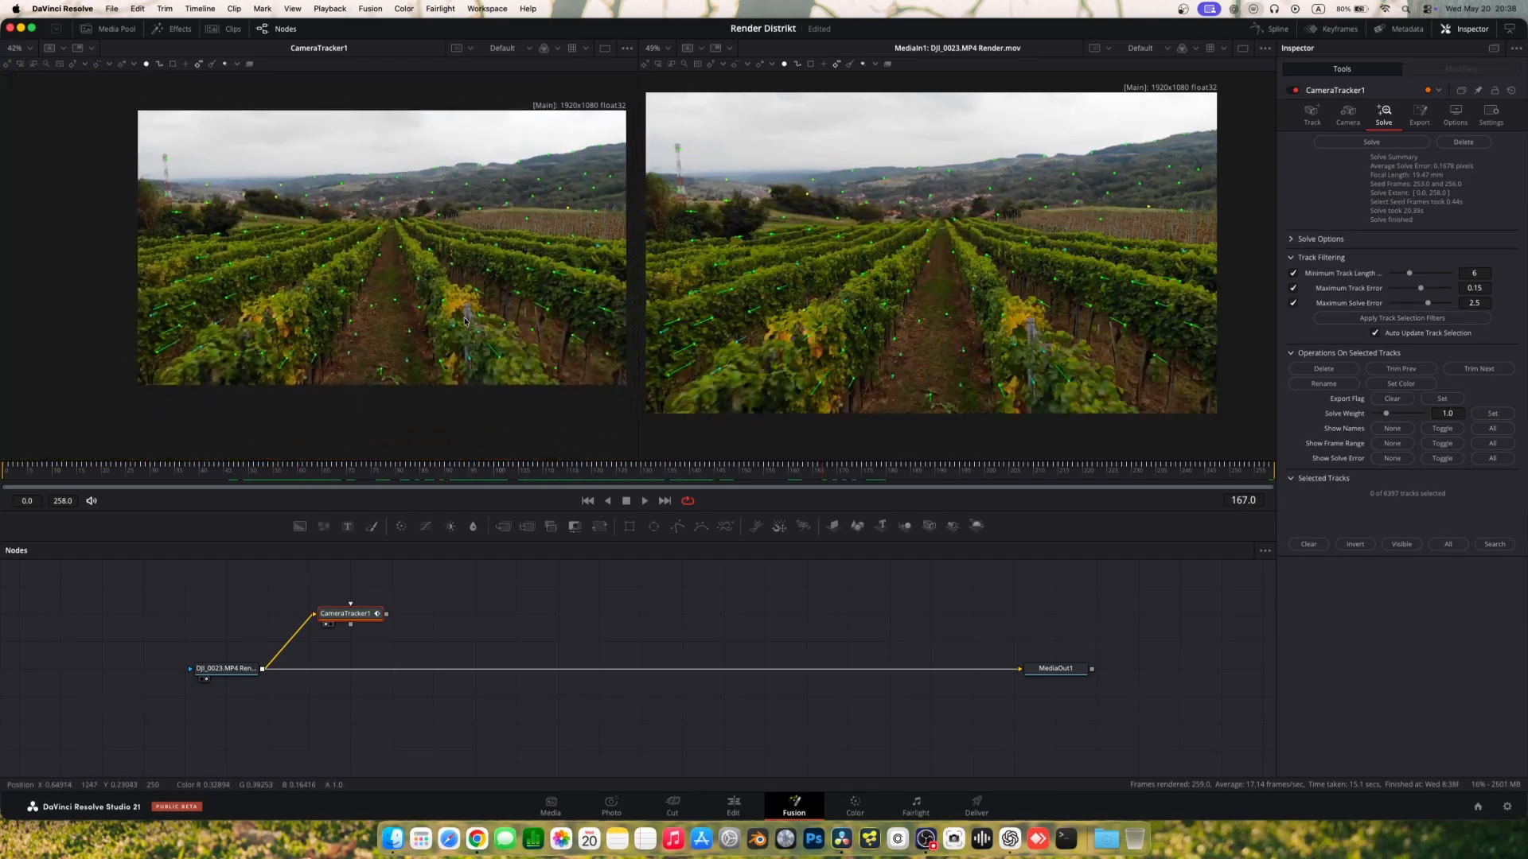
Step: Filter the tracks with maximum track error 0.139 and maximum solve error 2.39, and solve the camera again
drag(1428, 303, 1430, 303)
click(1377, 318)
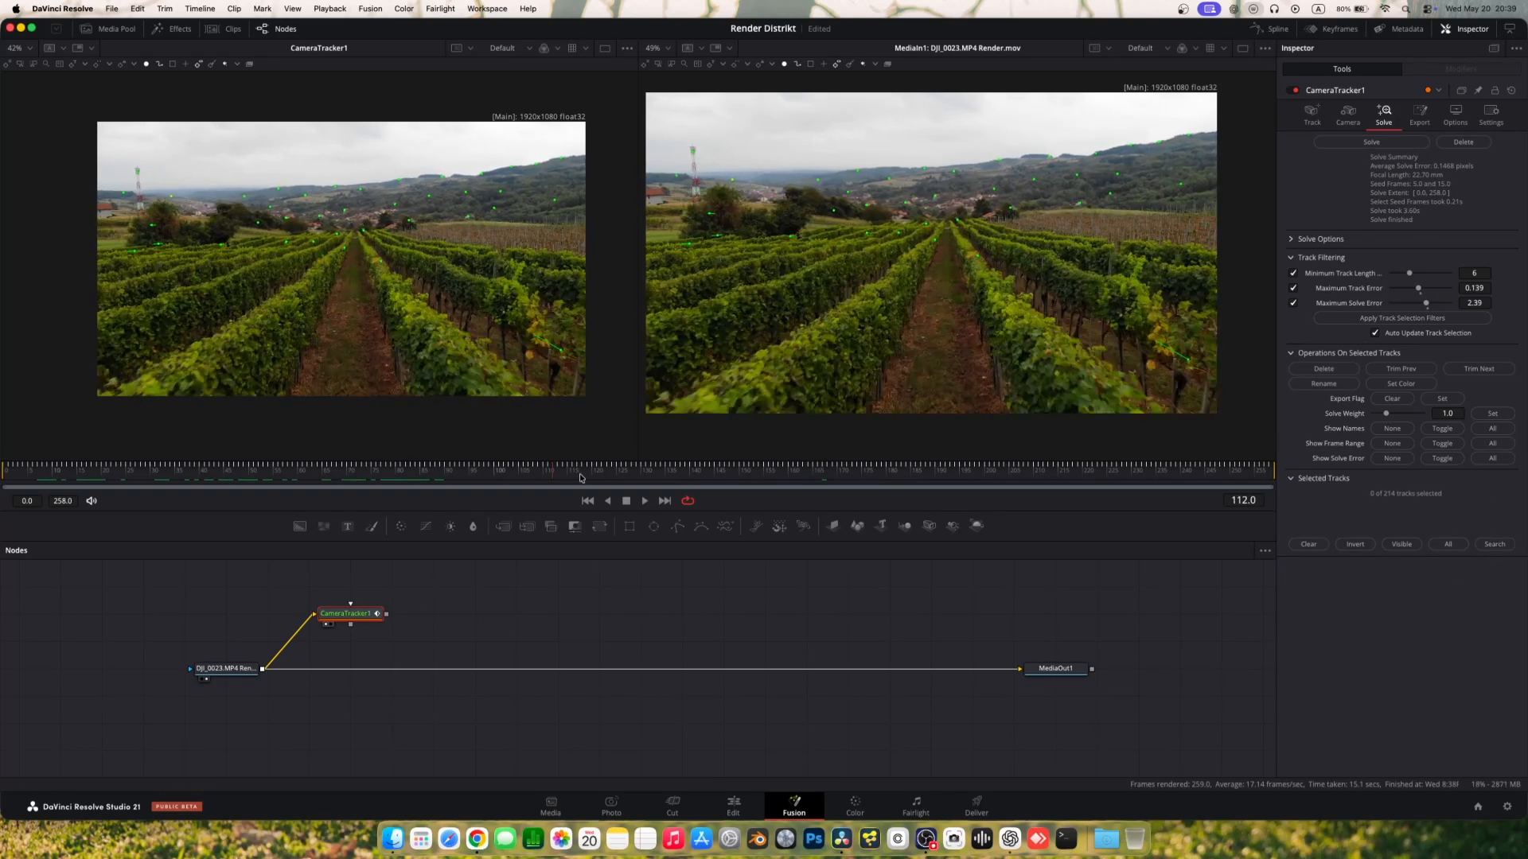
Step: Export the solved camera, point cloud and ground plane as a 3D scene
click(1420, 115)
click(1367, 193)
click(1343, 141)
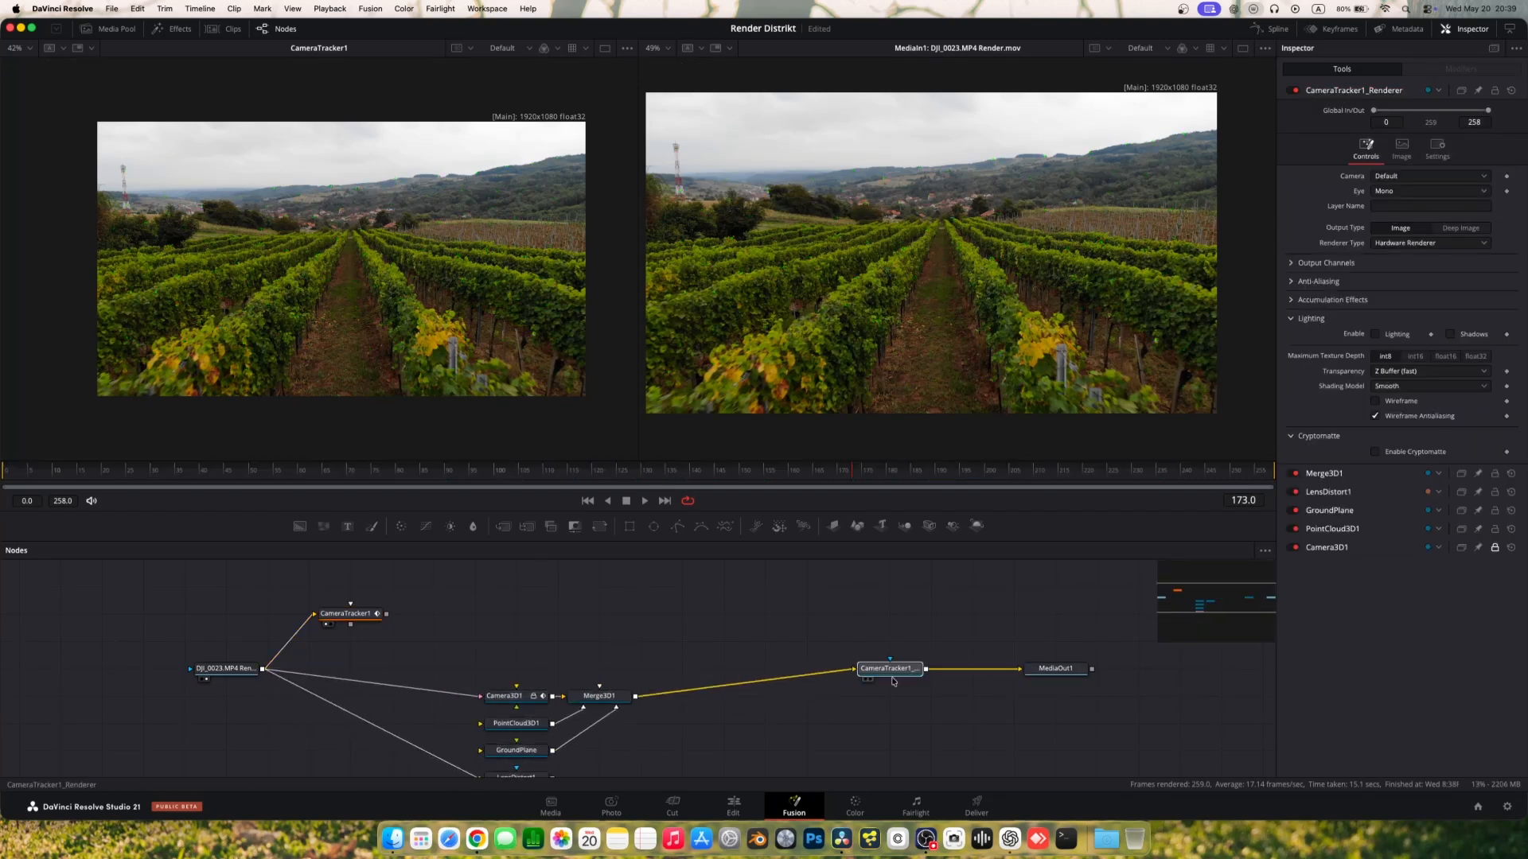
Step: Space out the renderer and Merge3D1 nodes and display the Merge3D1 scene in the first viewer
drag(892, 679, 934, 679)
drag(599, 696, 682, 696)
key(1)
drag(480, 300, 492, 373)
scroll(450, 354, down, 5)
drag(382, 471, 464, 482)
Step: Import the 3D airplane model file into the composition as a scene with its parts and materials
click(404, 9)
mouse_move(398, 85)
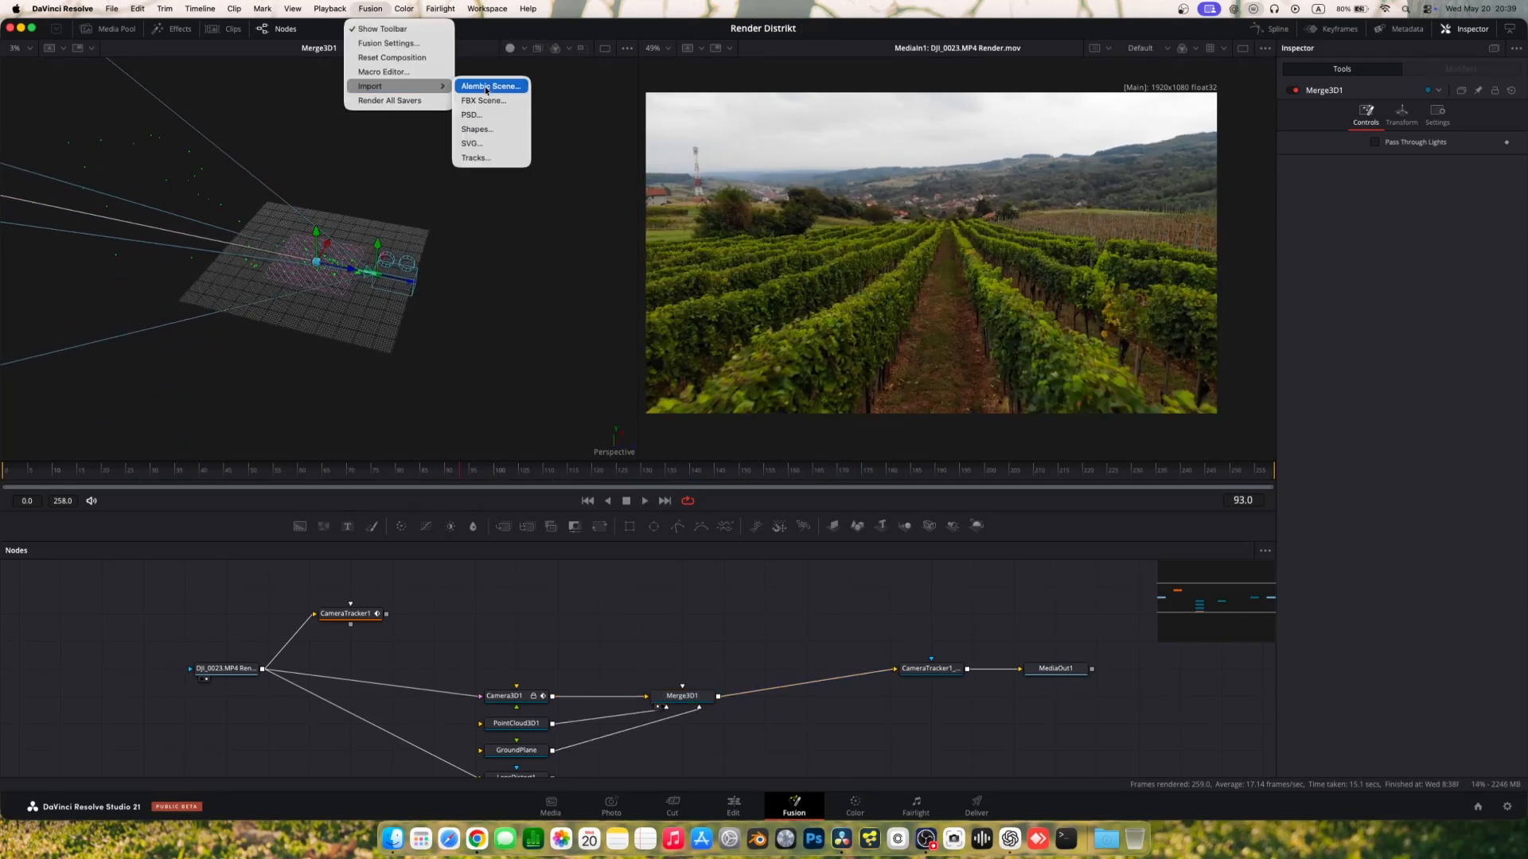
click(514, 88)
click(1019, 519)
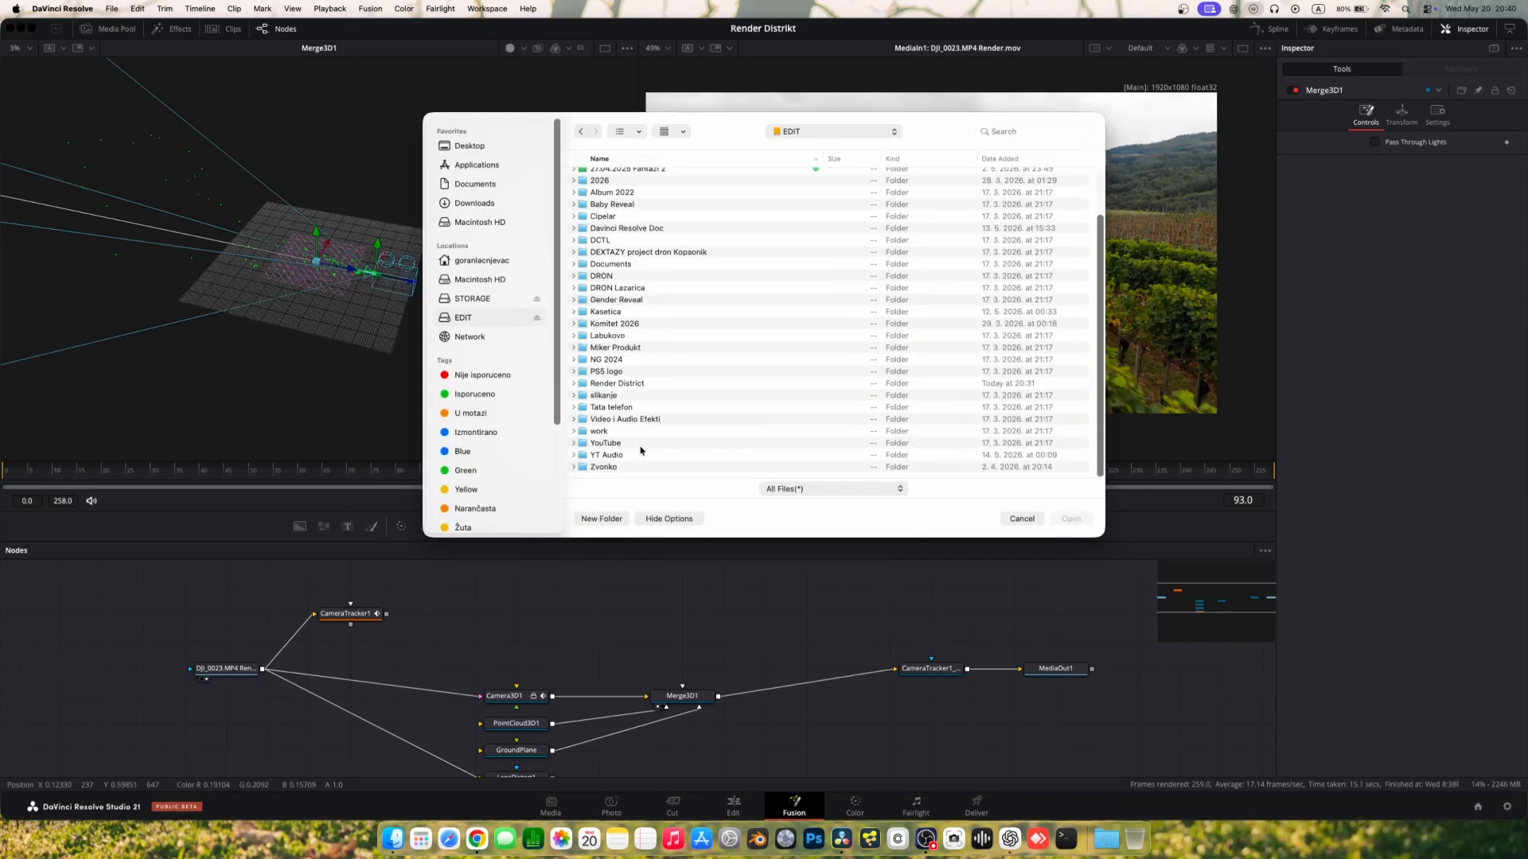
click(583, 136)
click(582, 137)
double_click(628, 192)
double_click(747, 215)
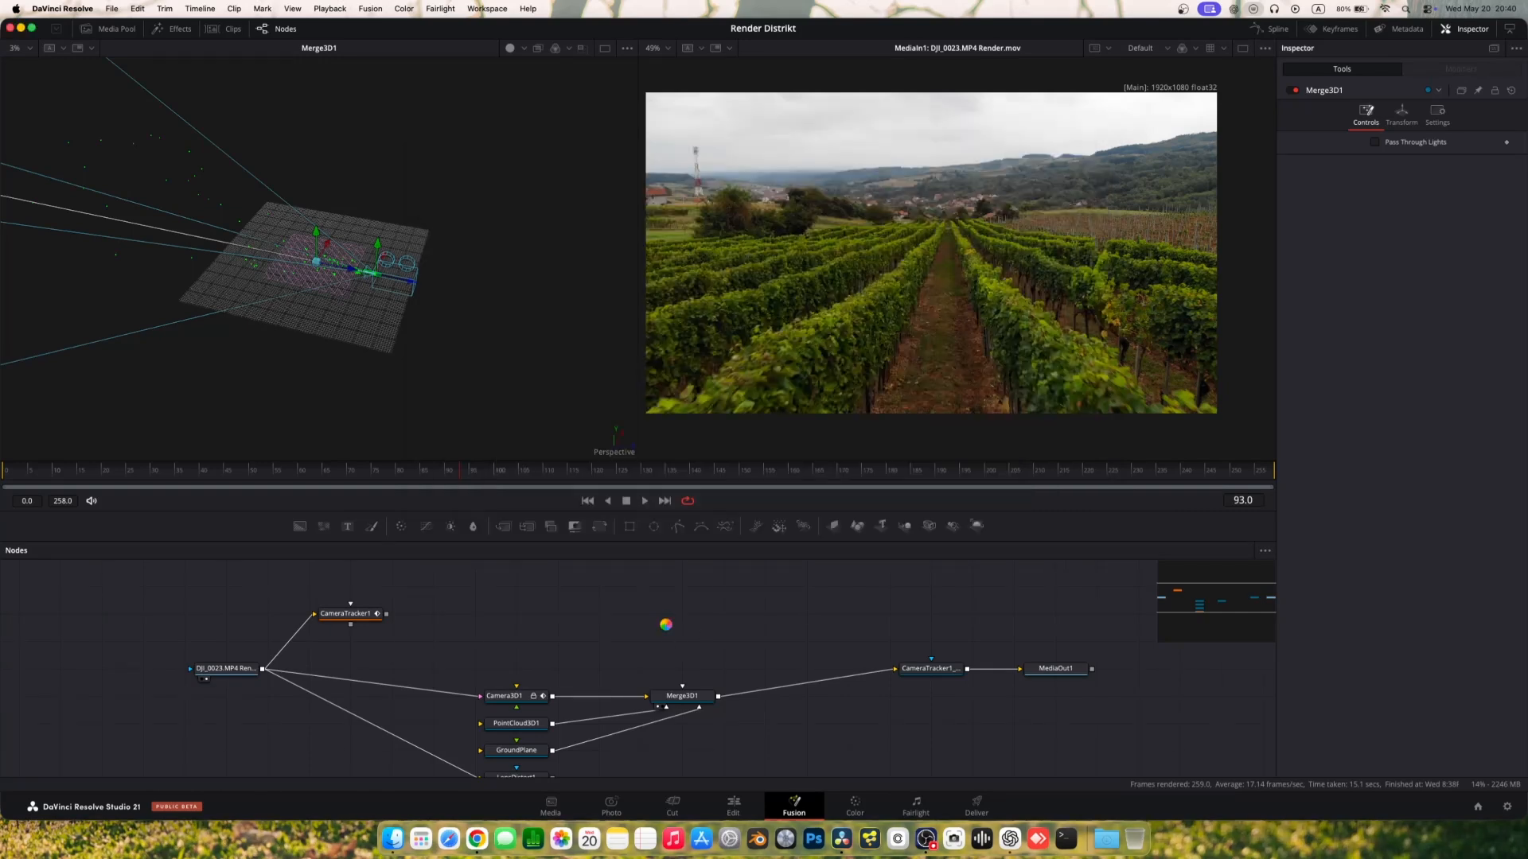
click(929, 531)
Step: Display the imported Merge3D2 airplane and examine the model from several angles
scroll(698, 601, down, 5)
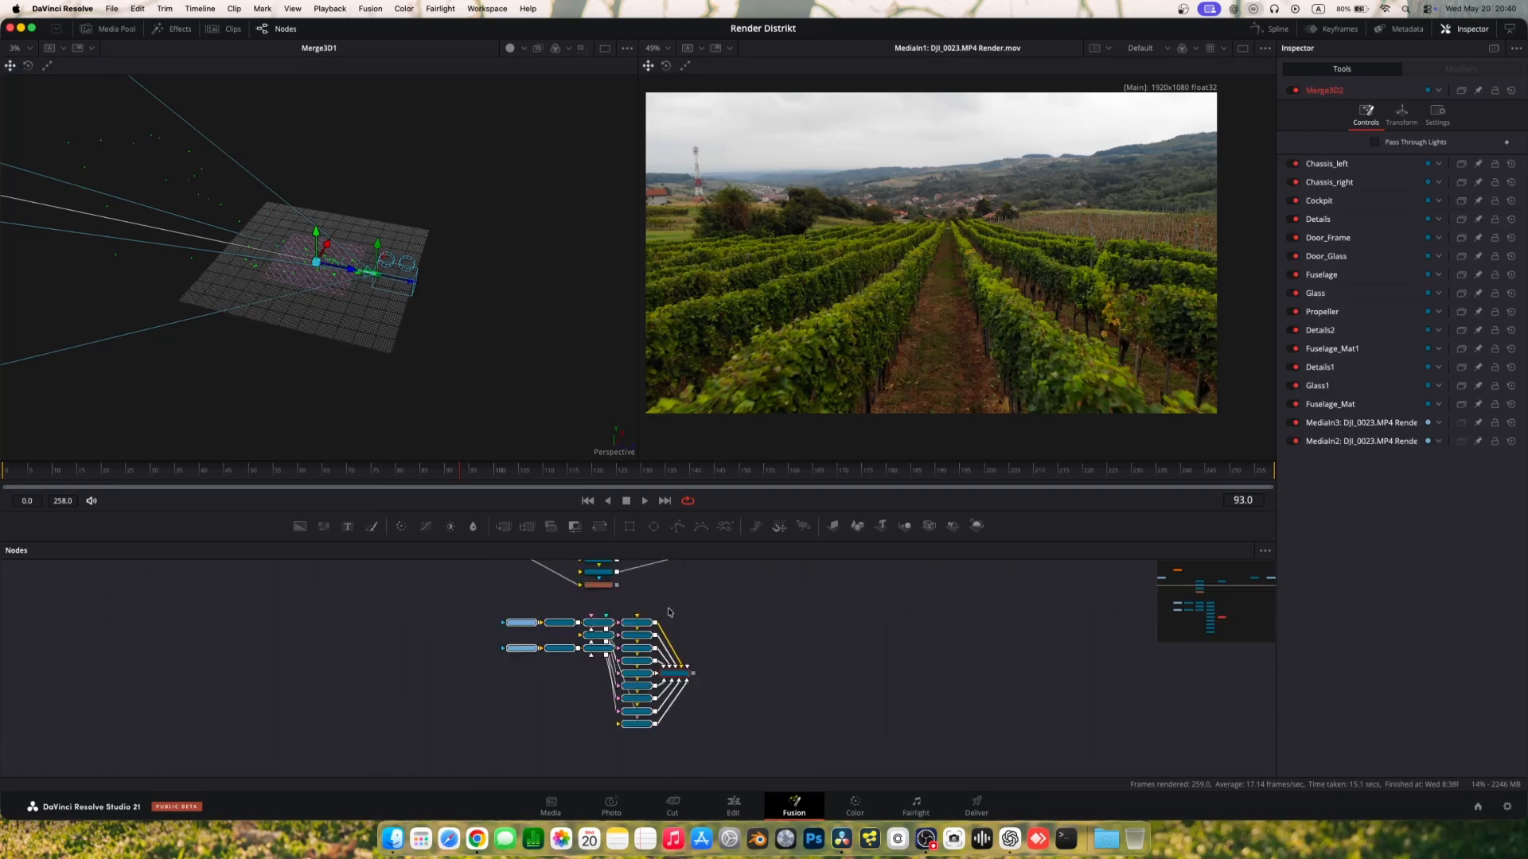
click(696, 623)
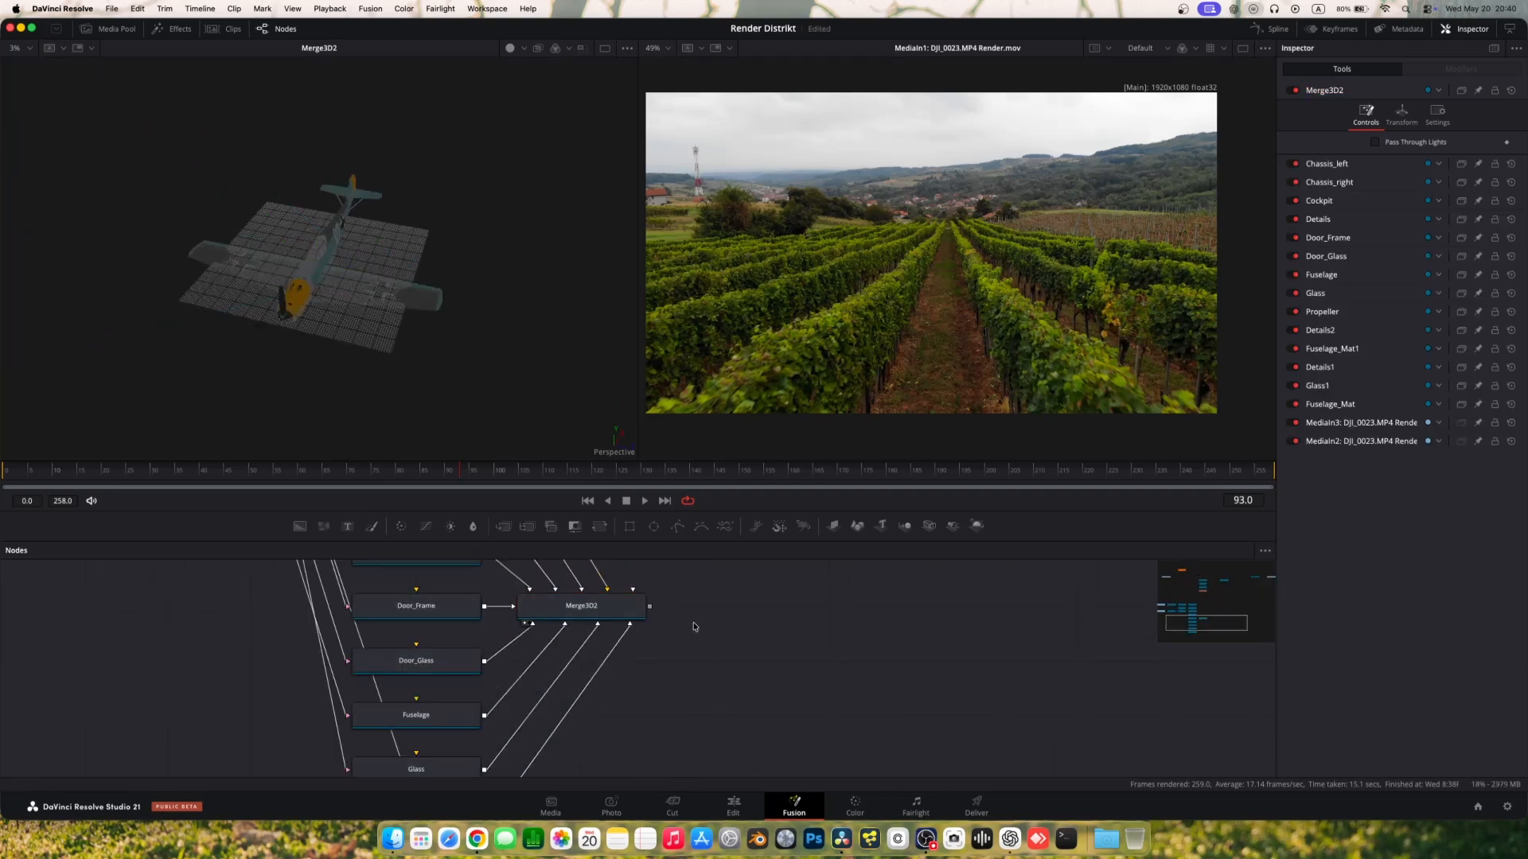
click(573, 608)
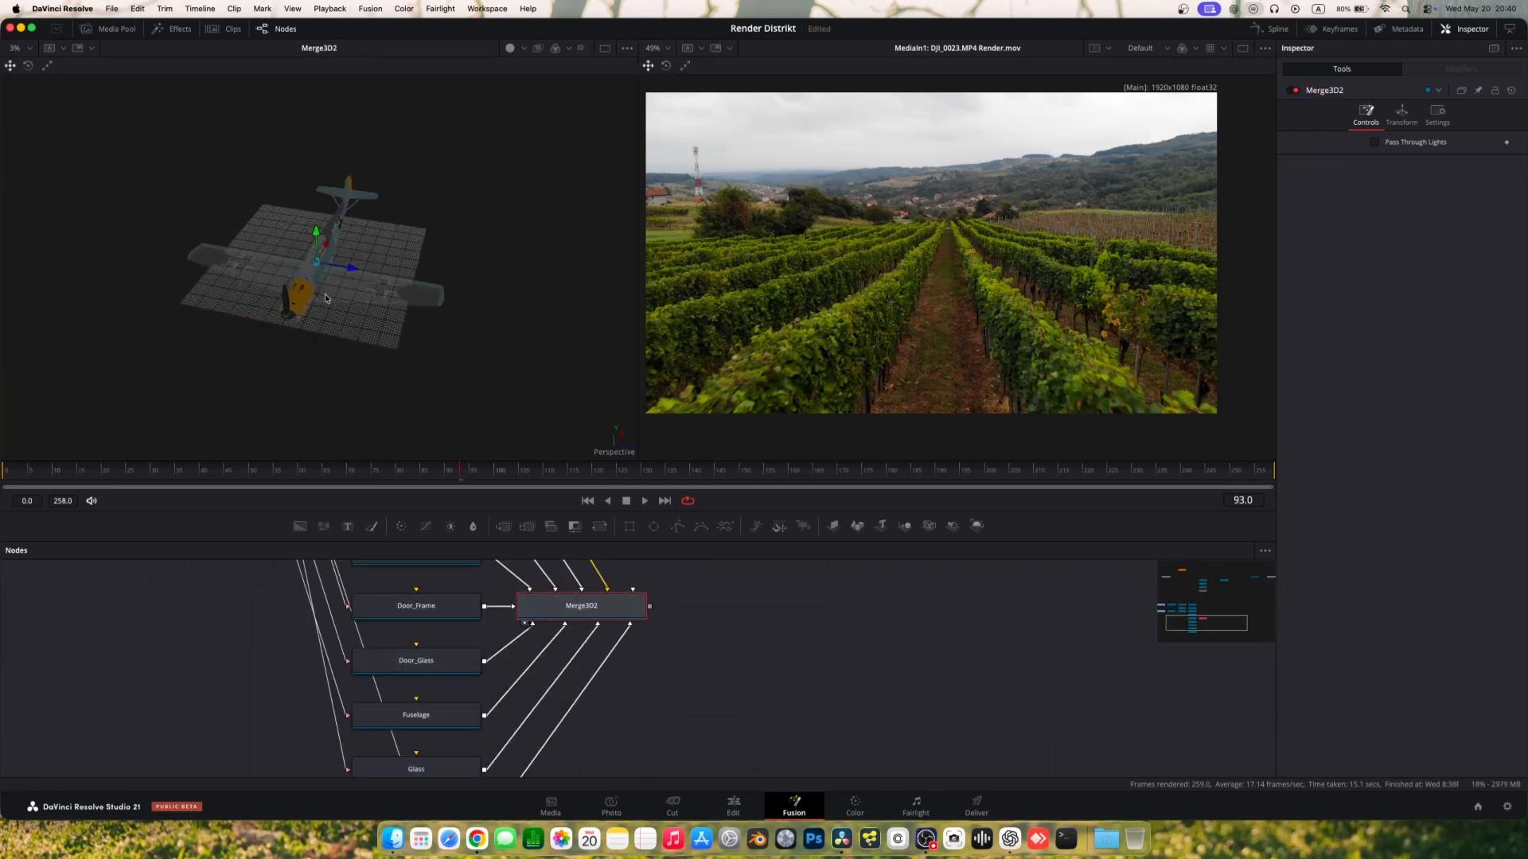
scroll(341, 269, up, 10)
scroll(346, 275, down, 3)
drag(346, 275, 270, 426)
scroll(366, 279, down, 8)
scroll(361, 372, up, 6)
scroll(409, 293, down, 8)
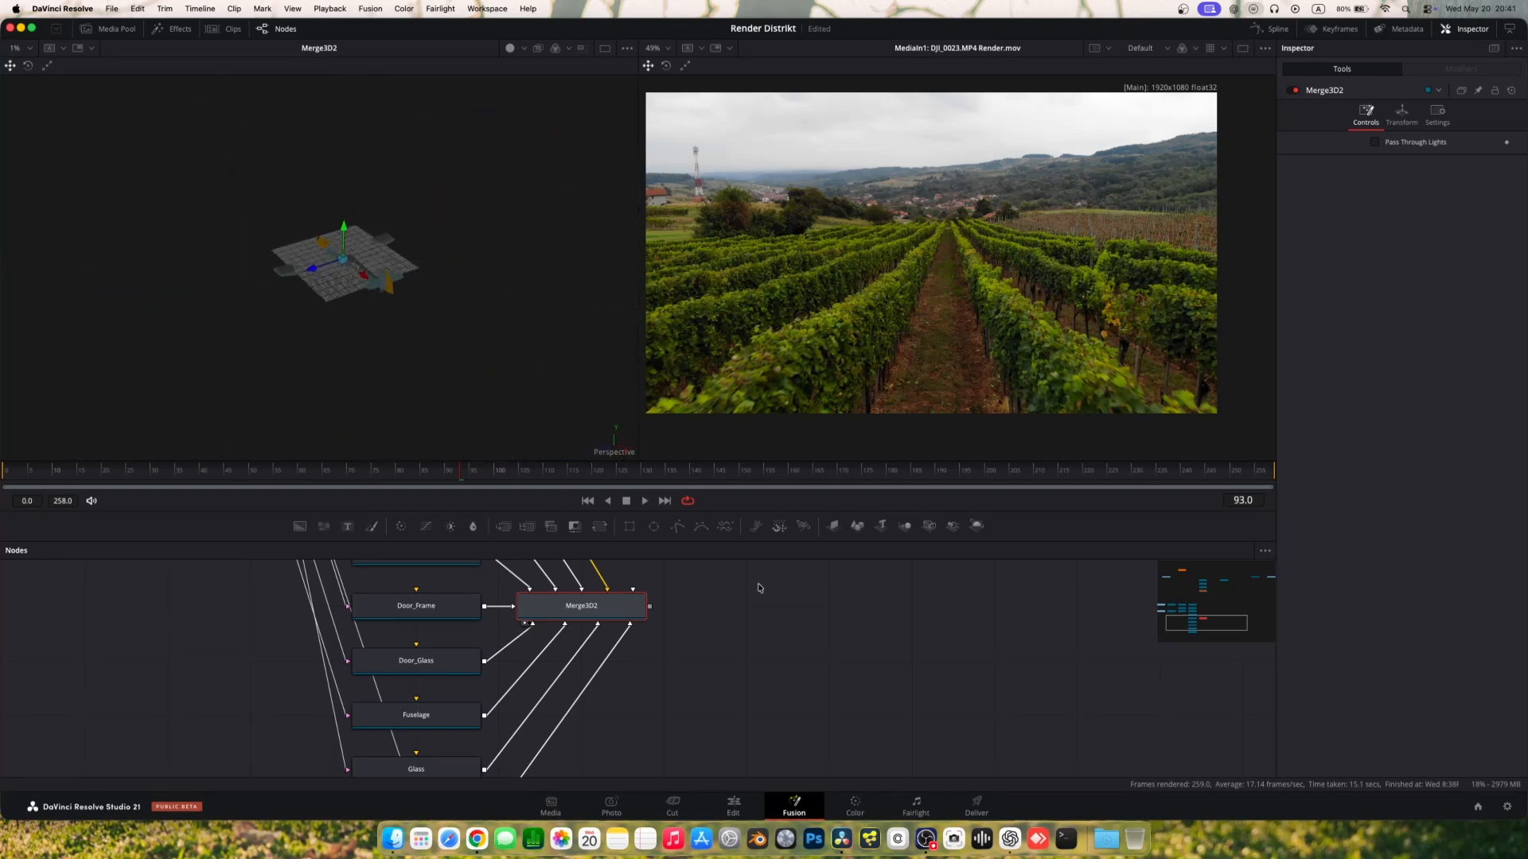
Step: Reposition the airplane nodes, connect Merge3D2 into Merge3D1, and display the combined scene
scroll(758, 589, down, 6)
drag(470, 614, 265, 656)
drag(187, 759, 261, 591)
drag(495, 654, 696, 680)
click(471, 618)
key(1)
scroll(399, 415, up, 10)
drag(400, 416, 636, 336)
scroll(399, 415, down, 5)
Step: Insert a Transform 3D node after Merge3D2 to control the whole airplane
drag(494, 732, 481, 596)
click(356, 650)
key(shift+space)
text(3xf)
key(Return)
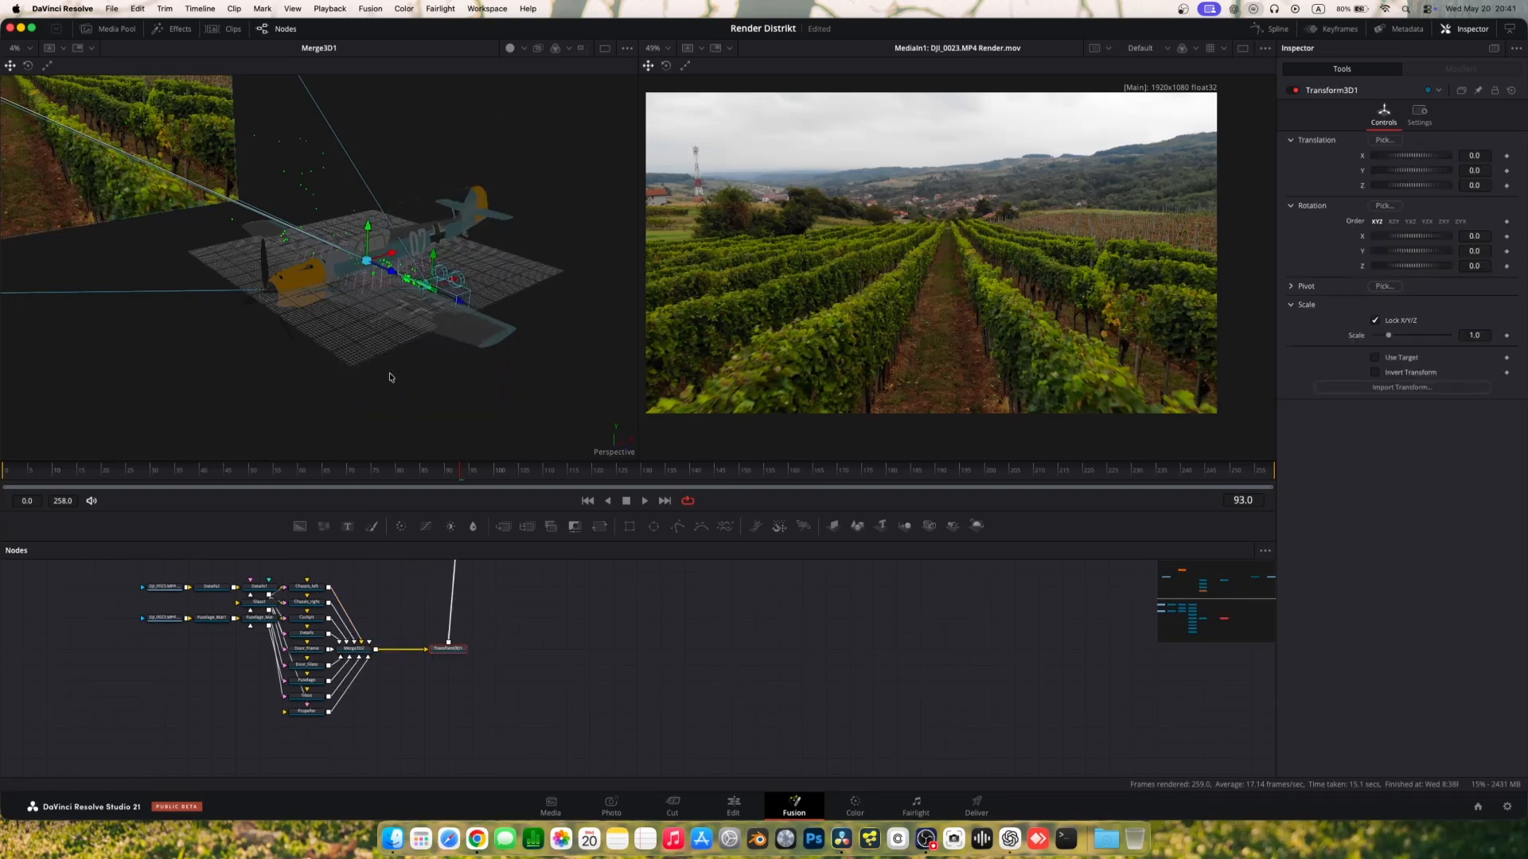
Step: Arrange the node view and display the MediaOut1 output in the second viewer
key(1)
drag(576, 617, 534, 700)
scroll(534, 700, down, 5)
scroll(567, 655, up, 8)
click(531, 659)
key(2)
Step: Isolate the Propeller node in the first viewer and try rotating it directly about its X axis
drag(424, 659, 633, 608)
scroll(840, 241, down, 5)
scroll(317, 232, down, 5)
drag(350, 748, 458, 398)
click(410, 608)
drag(364, 280, 308, 436)
drag(1411, 236, 1438, 259)
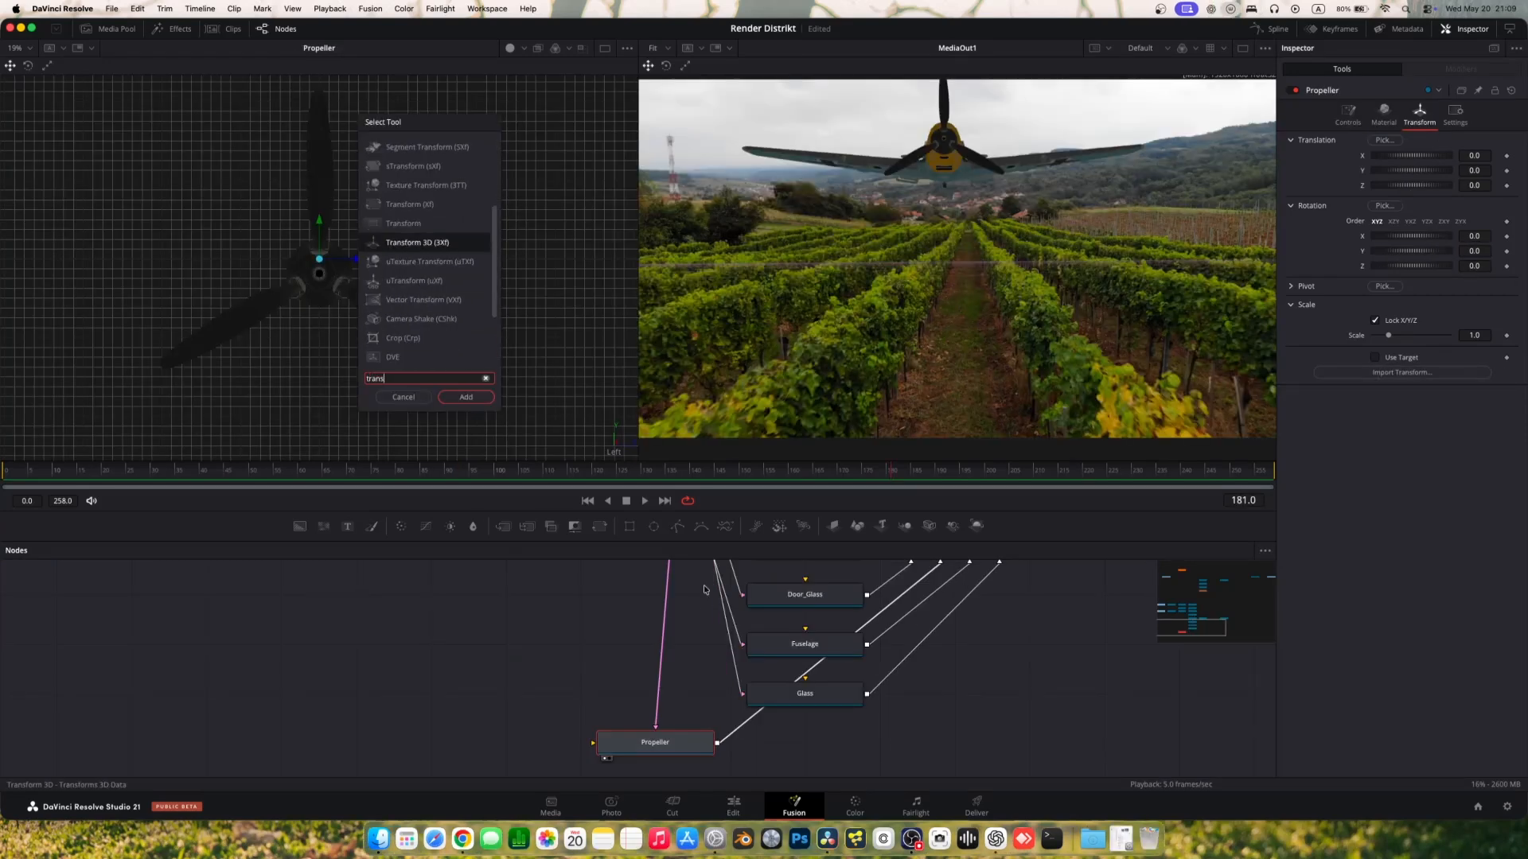
Step: Add a Transform 3D node after Propeller and set its pivot Y to -0.376 at the hub's centre
key(Return)
click(1292, 288)
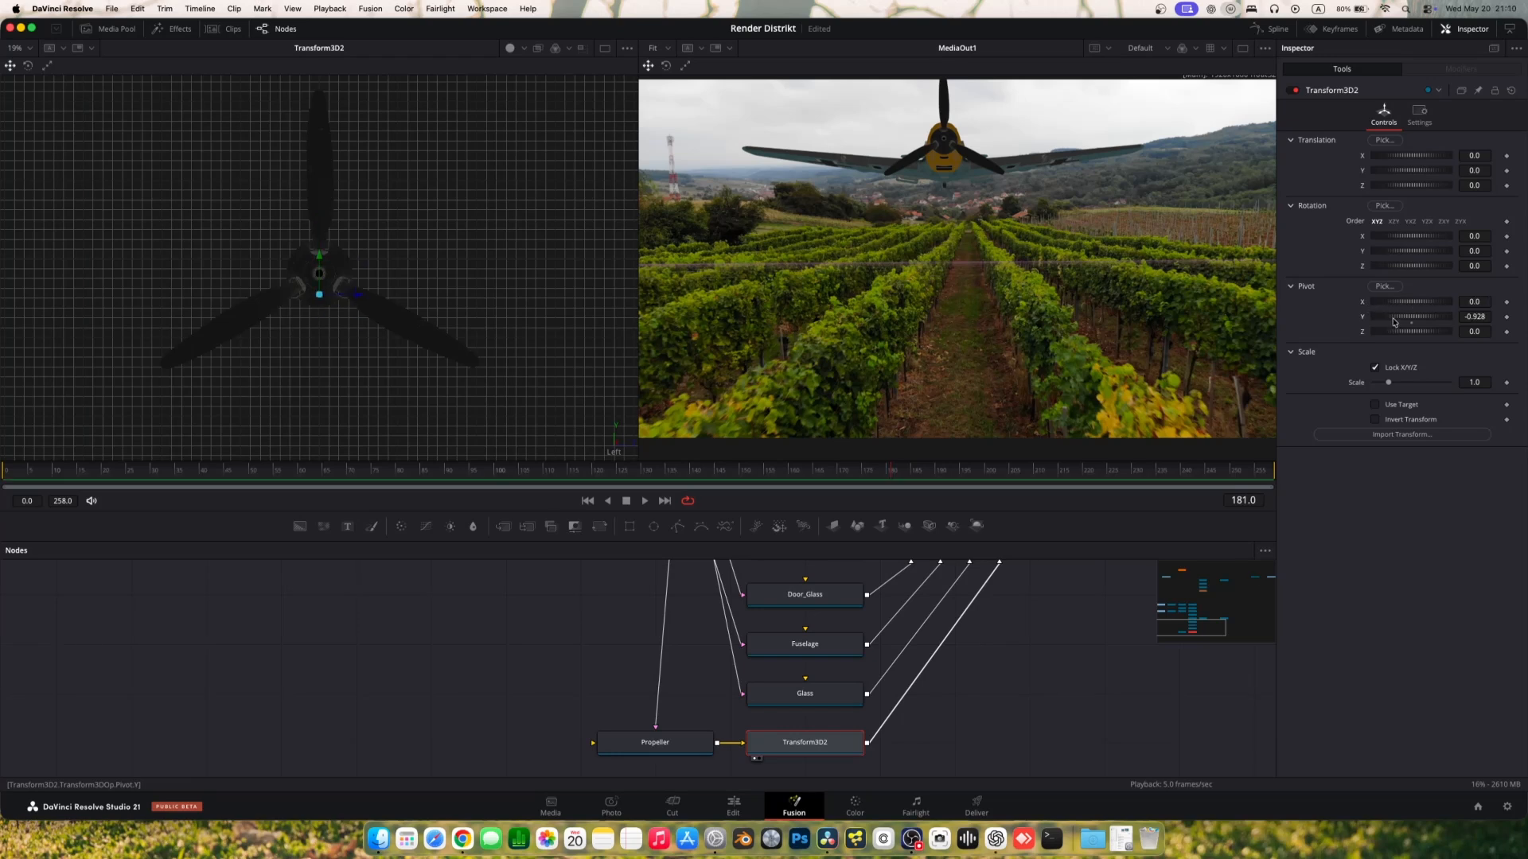
drag(1404, 237, 1454, 250)
key(super+z)
scroll(805, 661, down, 1)
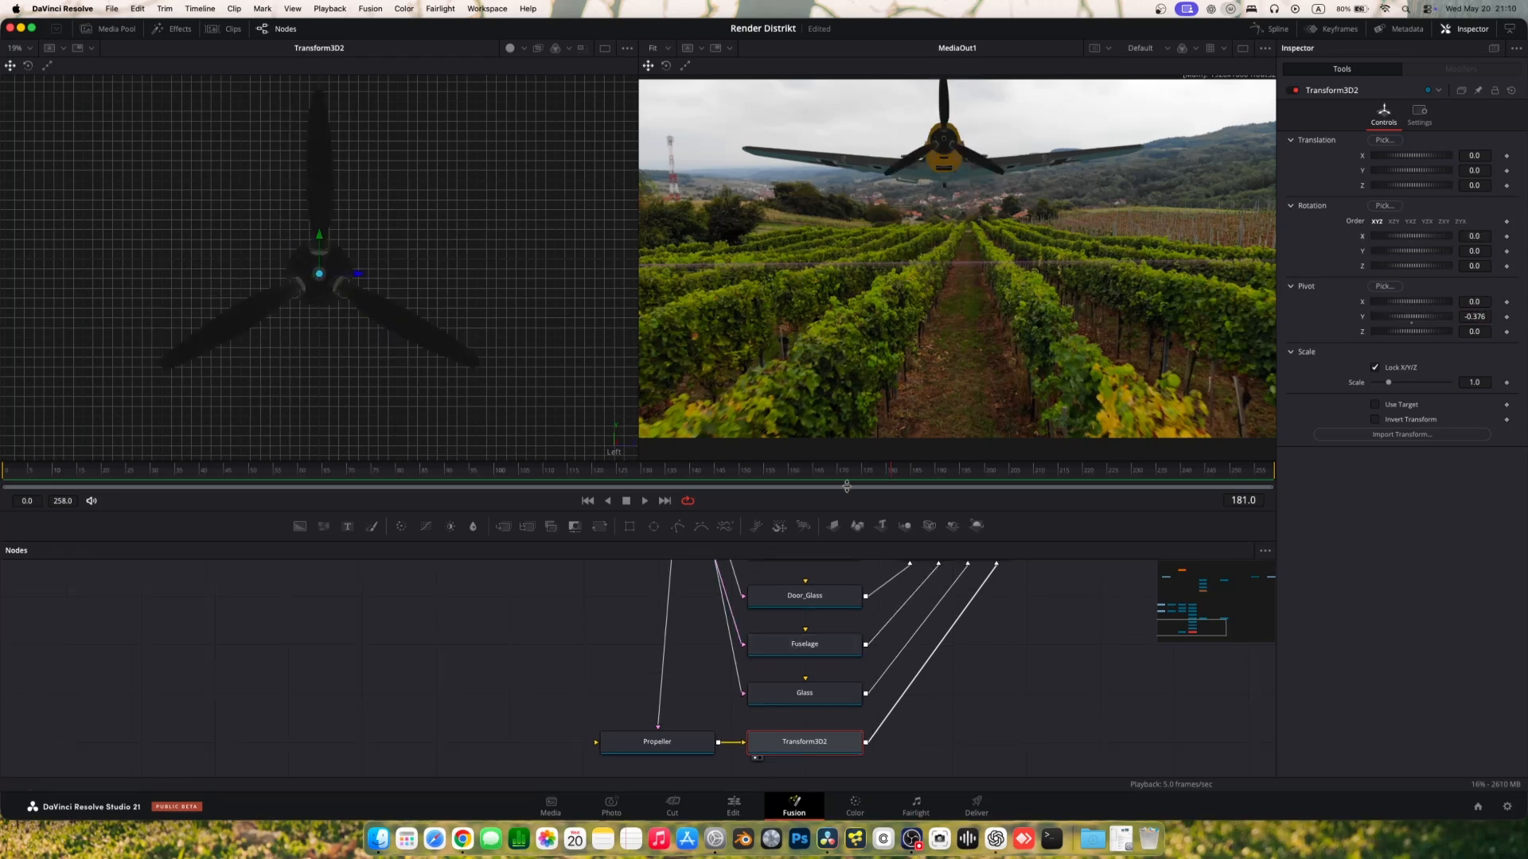
Step: Keyframe the propeller transform's X rotation from the first frame to frame 258 and play back the spin
key(Home)
key(End)
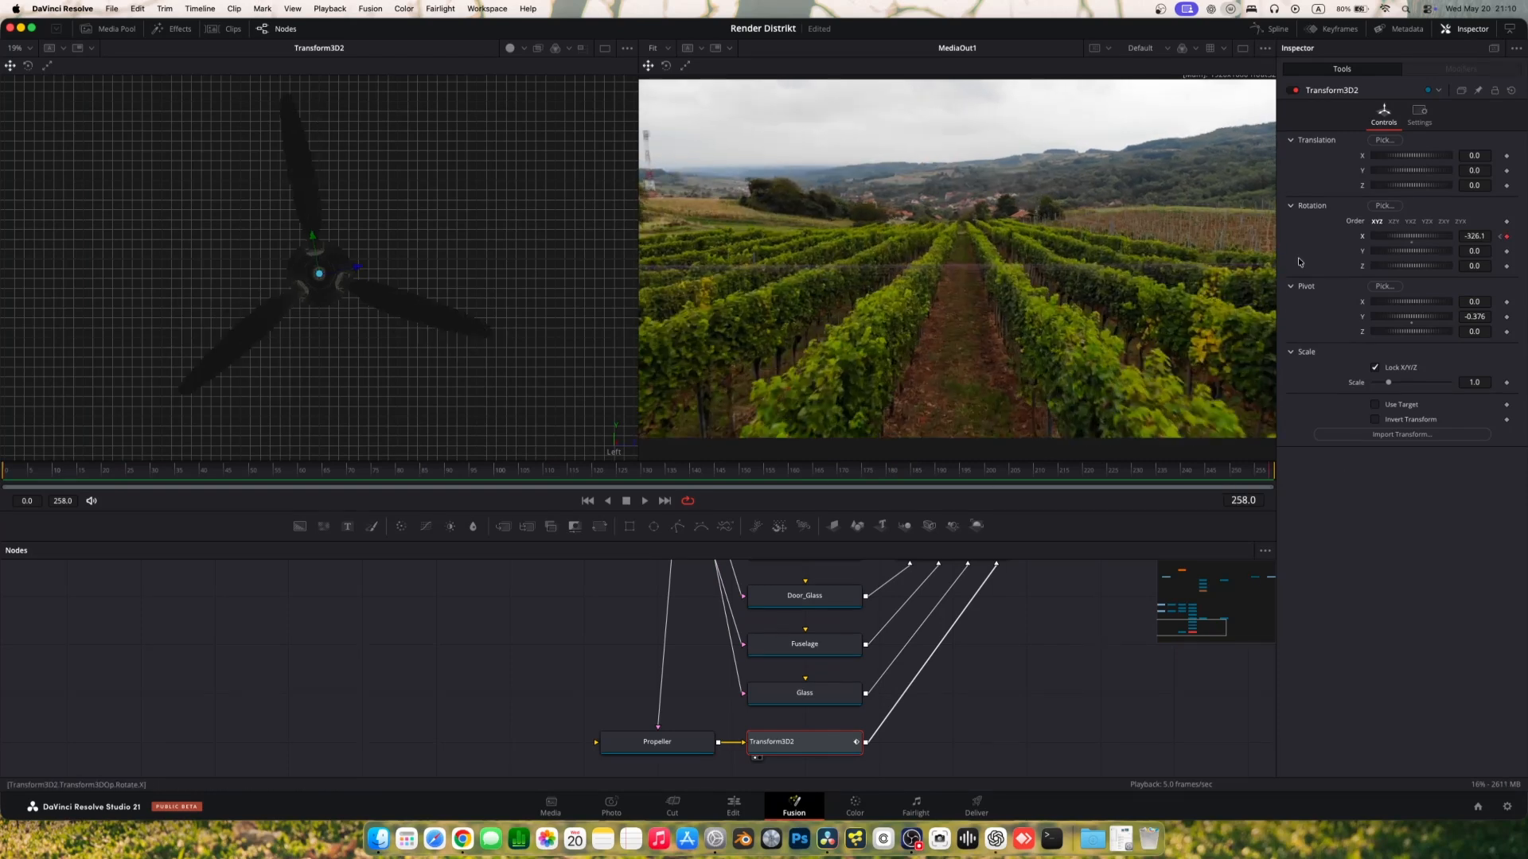
drag(534, 476, 480, 488)
key(space)
key(space)
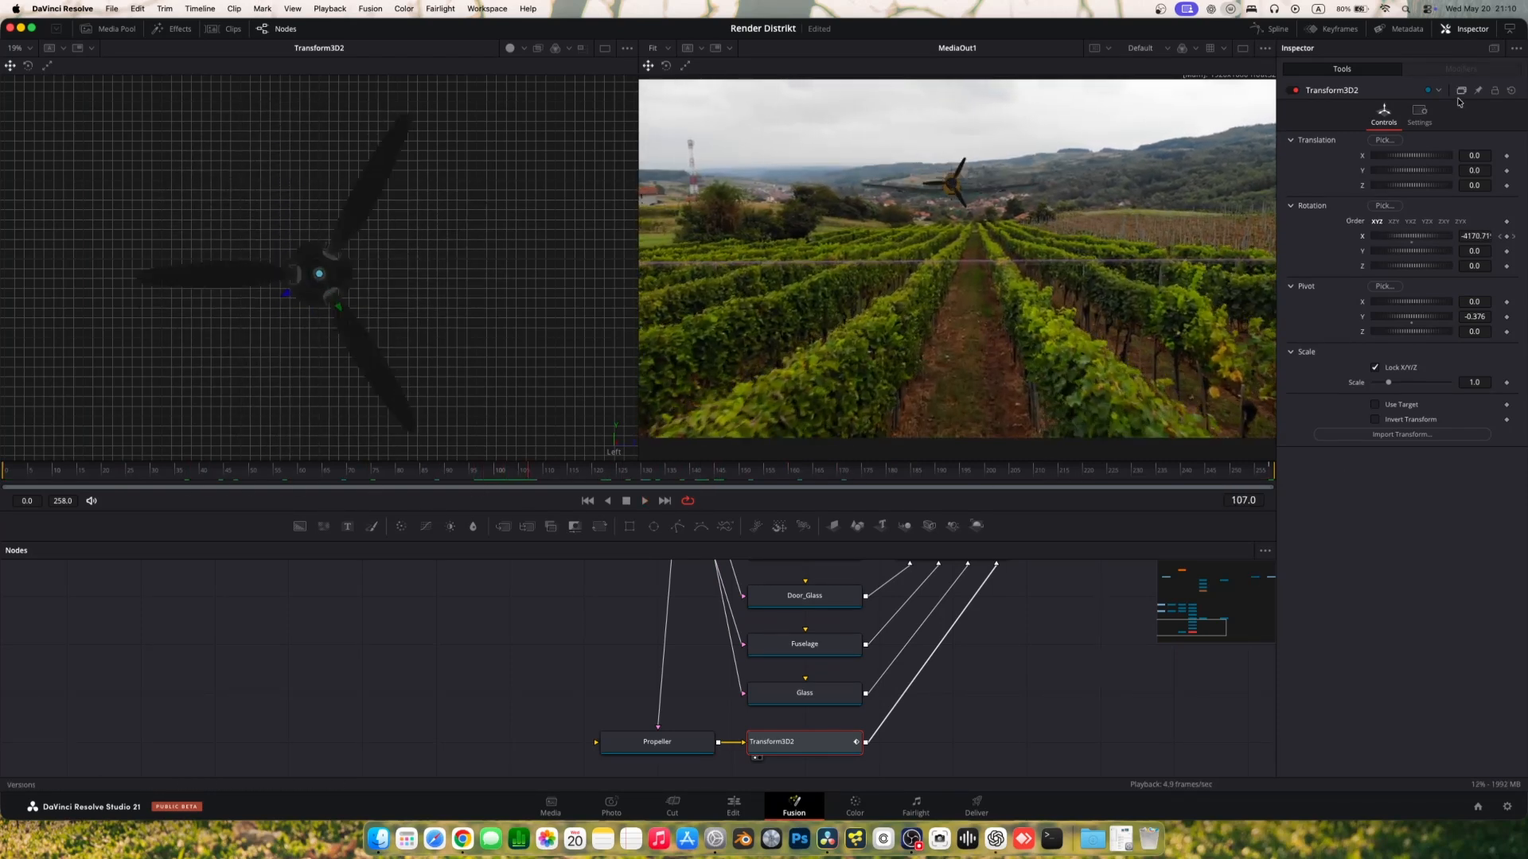
Step: Examine the settings of the propeller transform and the CameraTracker1 renderer, plus the playback options, for motion blur
click(1419, 115)
scroll(831, 661, down, 5)
scroll(832, 661, right, 3)
scroll(831, 661, up, 5)
click(647, 649)
scroll(647, 649, right, 5)
click(1419, 116)
click(1384, 115)
scroll(518, 625, up, 5)
click(495, 603)
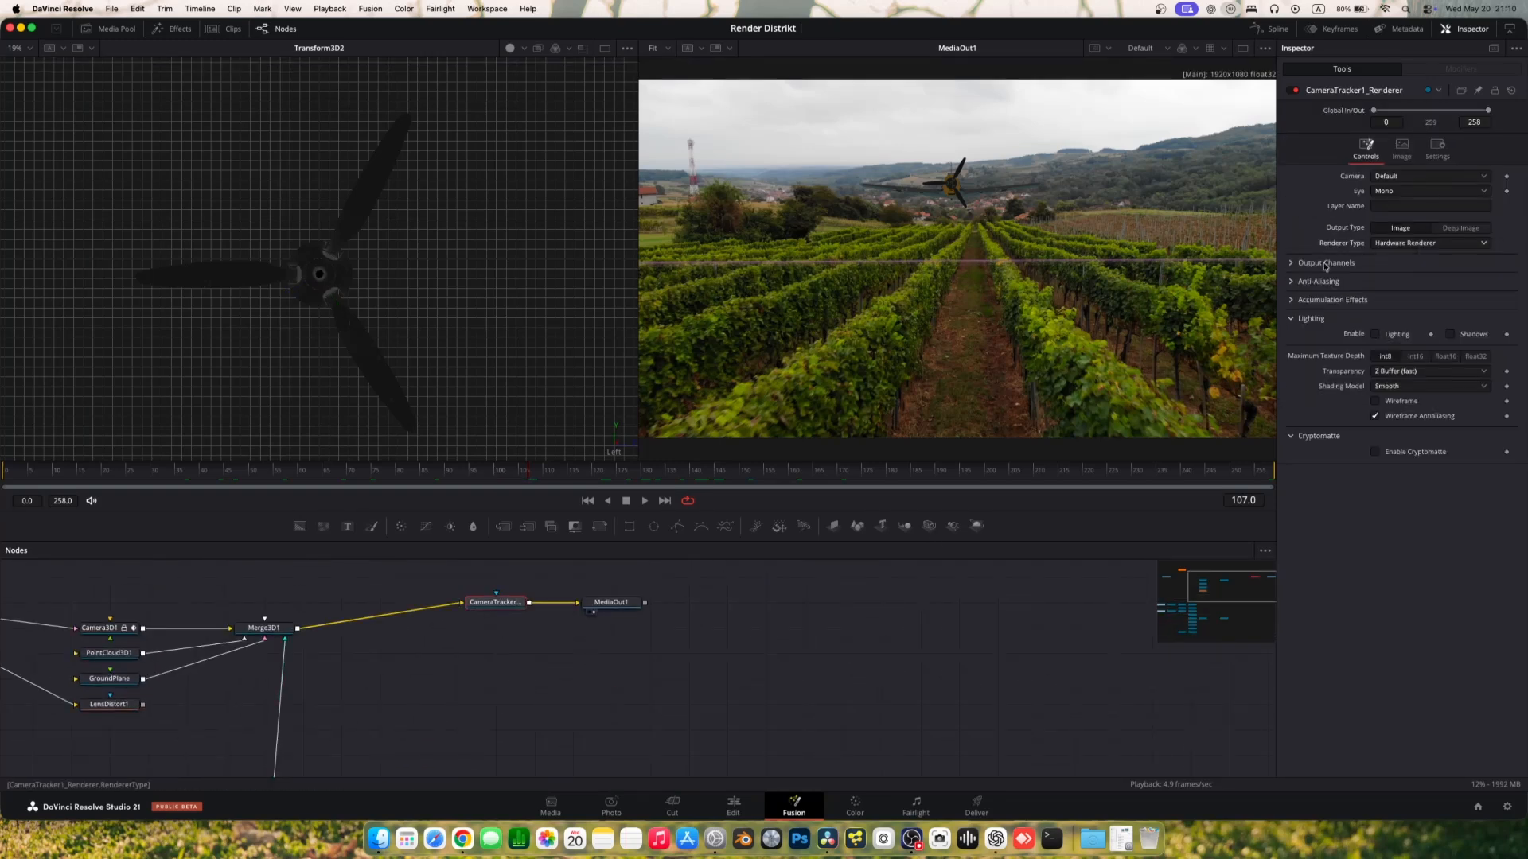
click(1428, 158)
scroll(764, 631, left, 3)
right_click(885, 505)
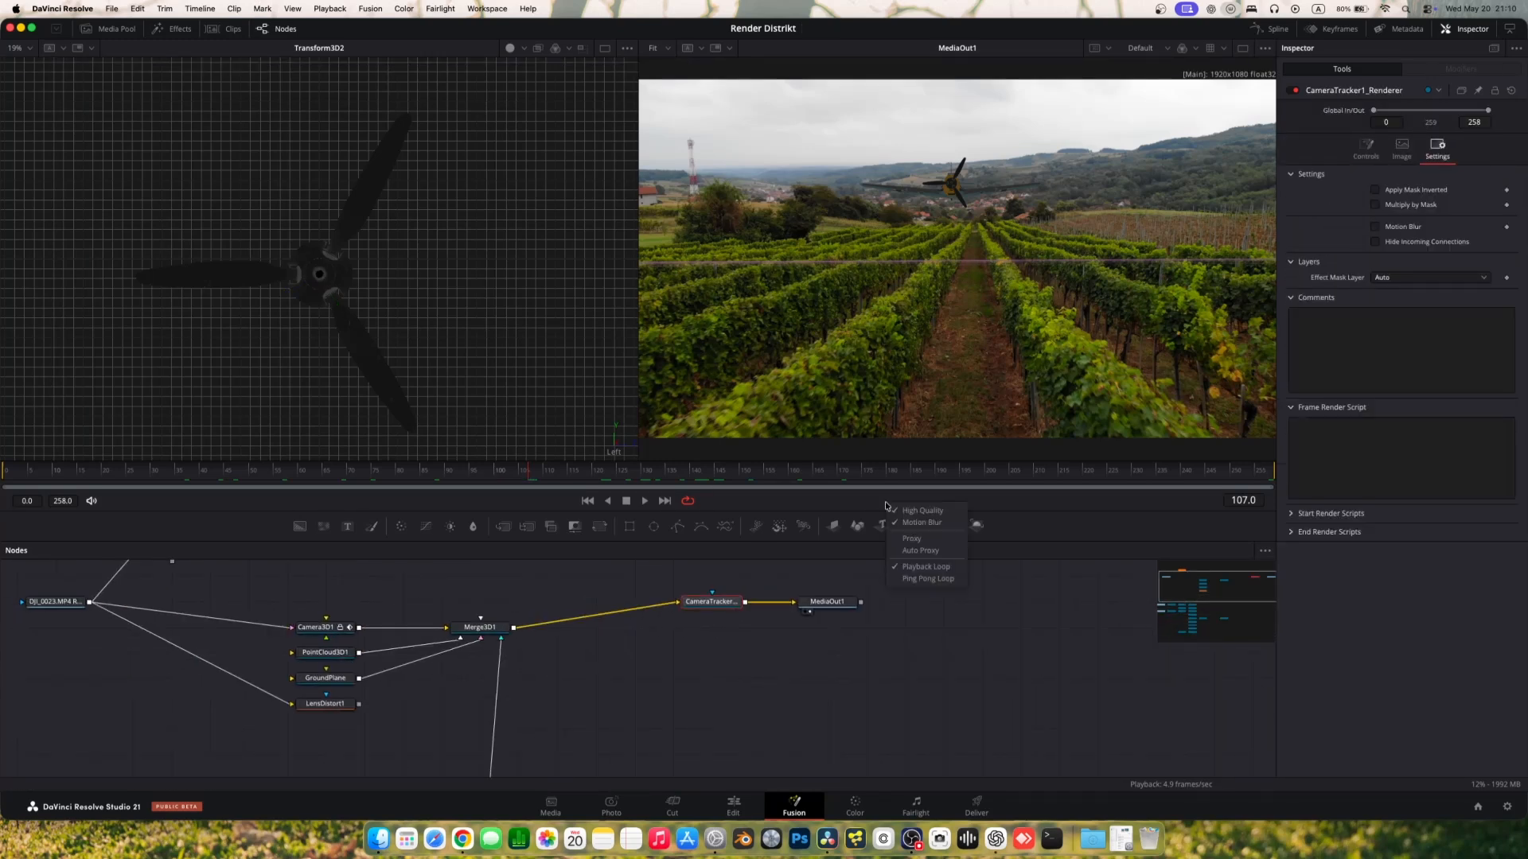
scroll(794, 608, left, 4)
Step: Play back the composite to review the spinning propeller over the footage
click(351, 475)
key(space)
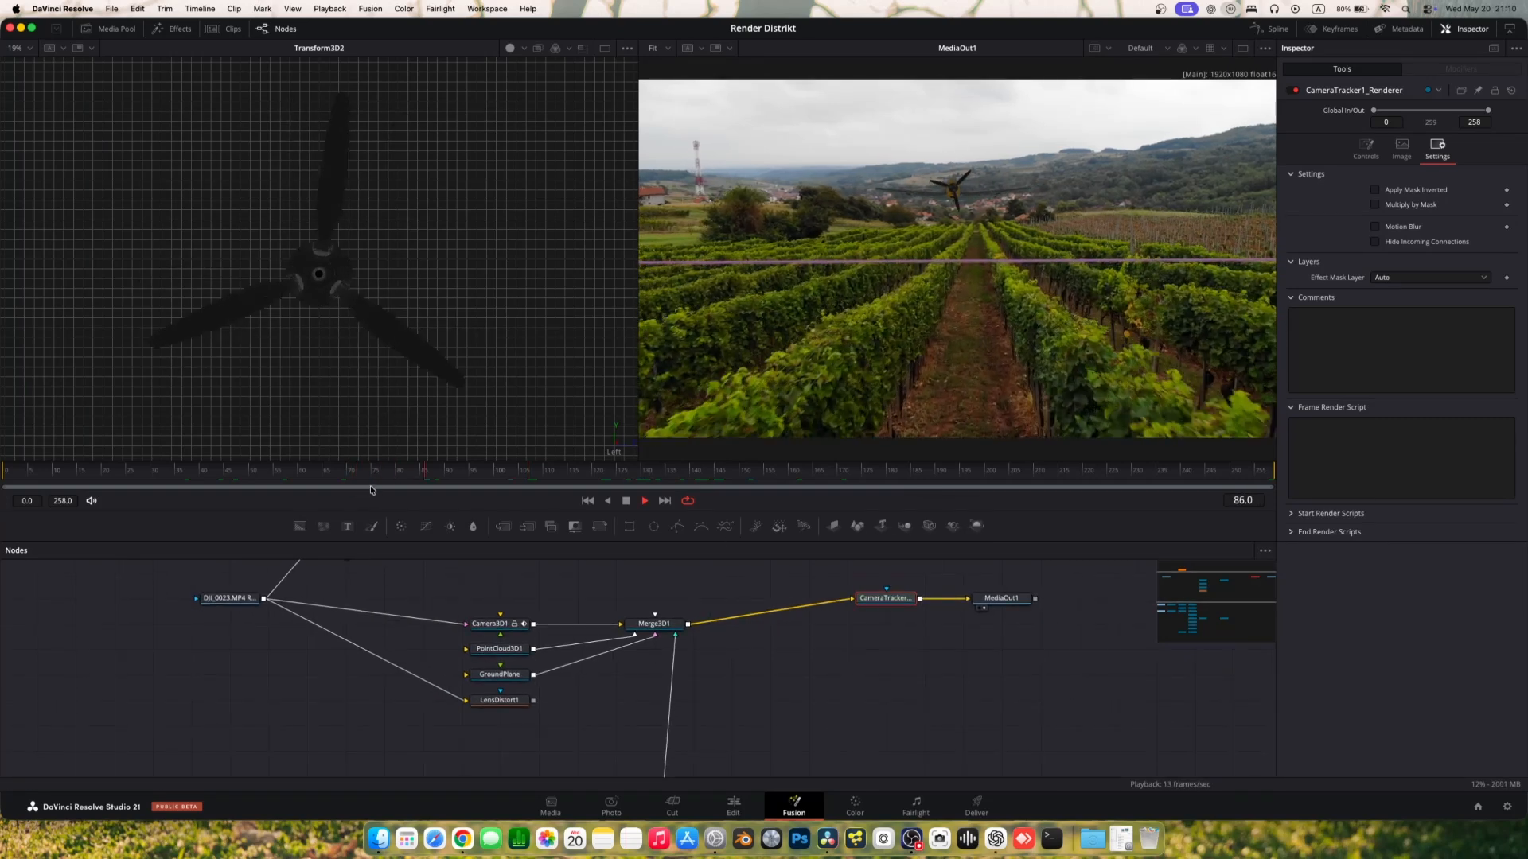
click(502, 479)
scroll(713, 676, down, 5)
scroll(662, 645, up, 8)
Step: Display the airplane's Transform3D1 node in the first viewer and play its flight path from the start
click(660, 645)
key(1)
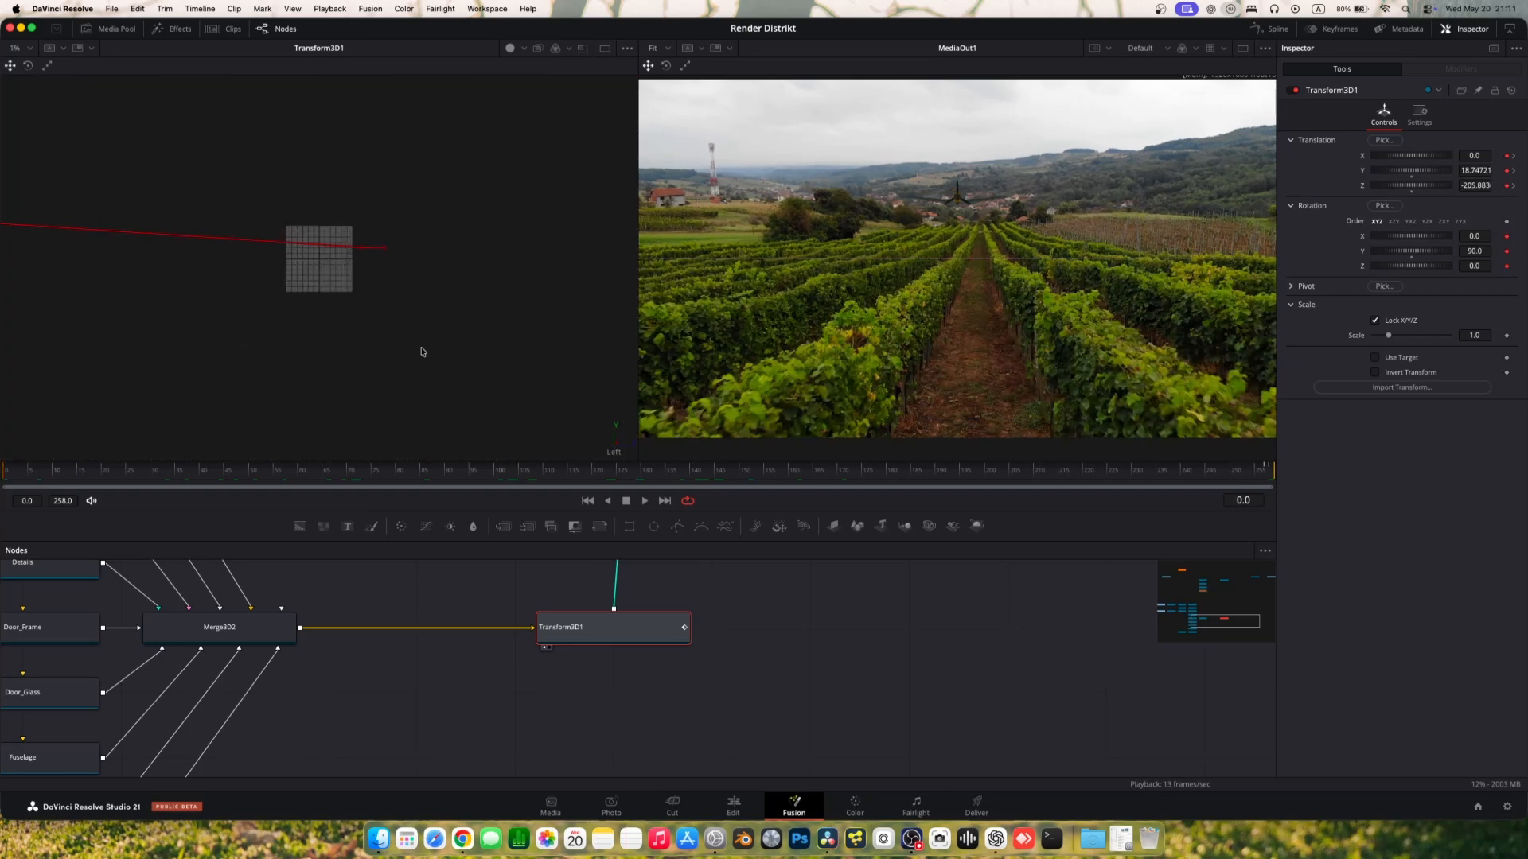
drag(569, 475, 68, 479)
key(space)
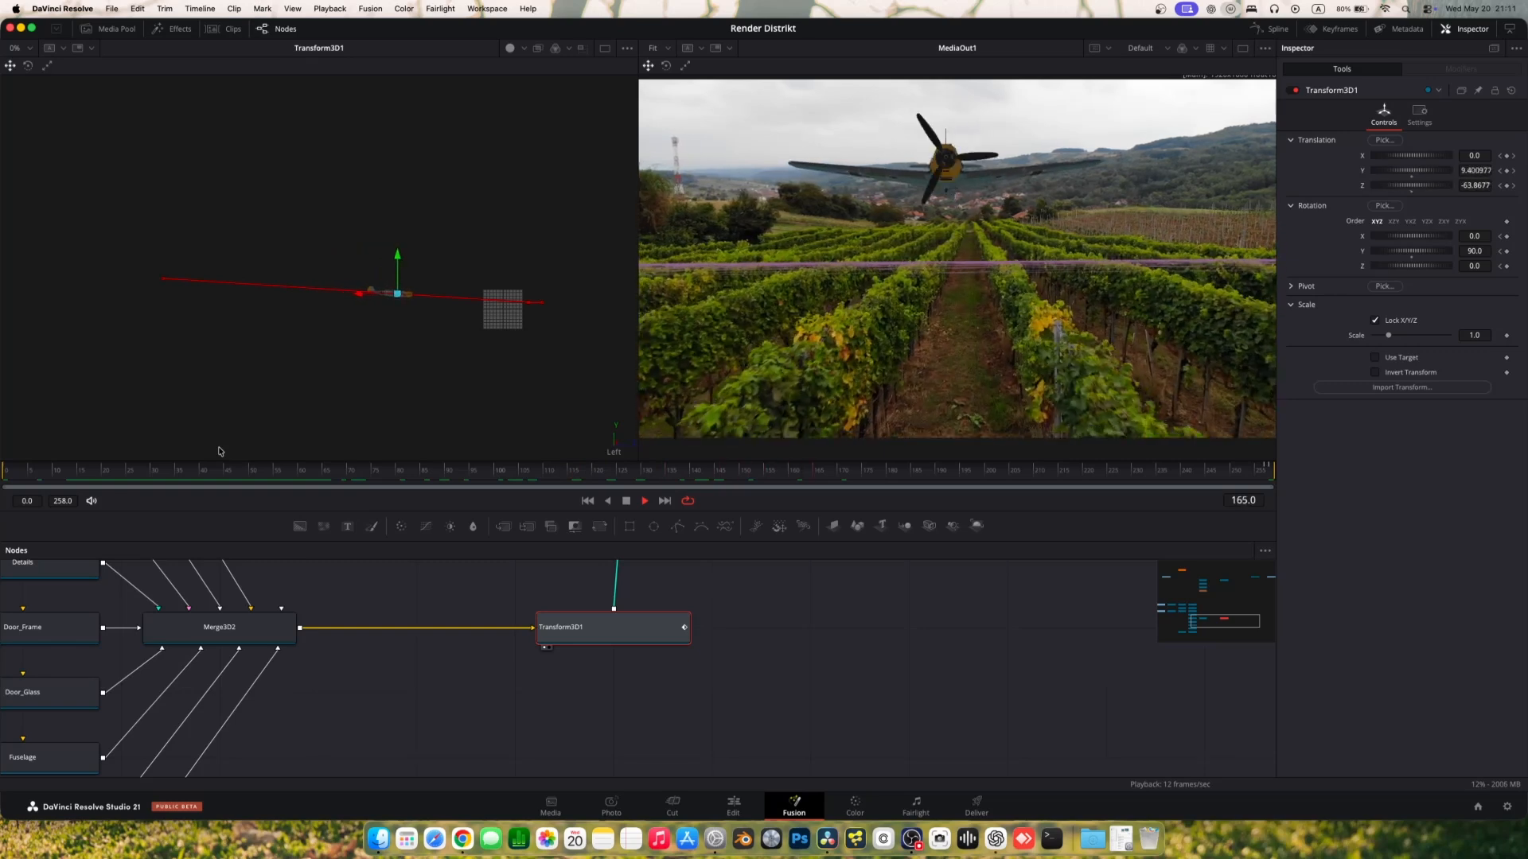
key(space)
Step: At frame 211, move the airplane along its path to Translation Y about 6.84 and Z about -18.29
click(525, 470)
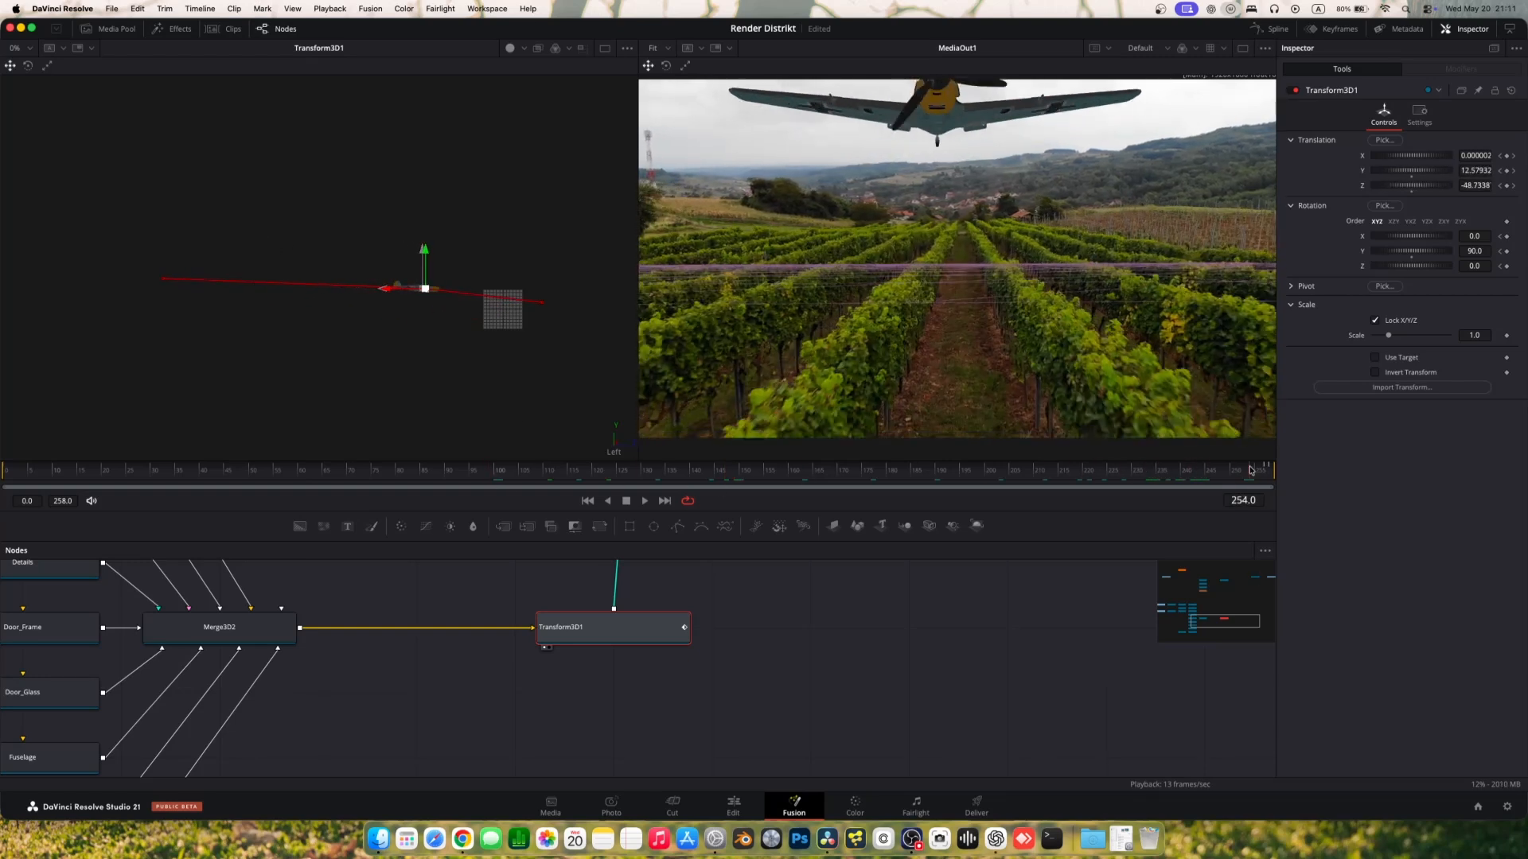
scroll(494, 322, up, 3)
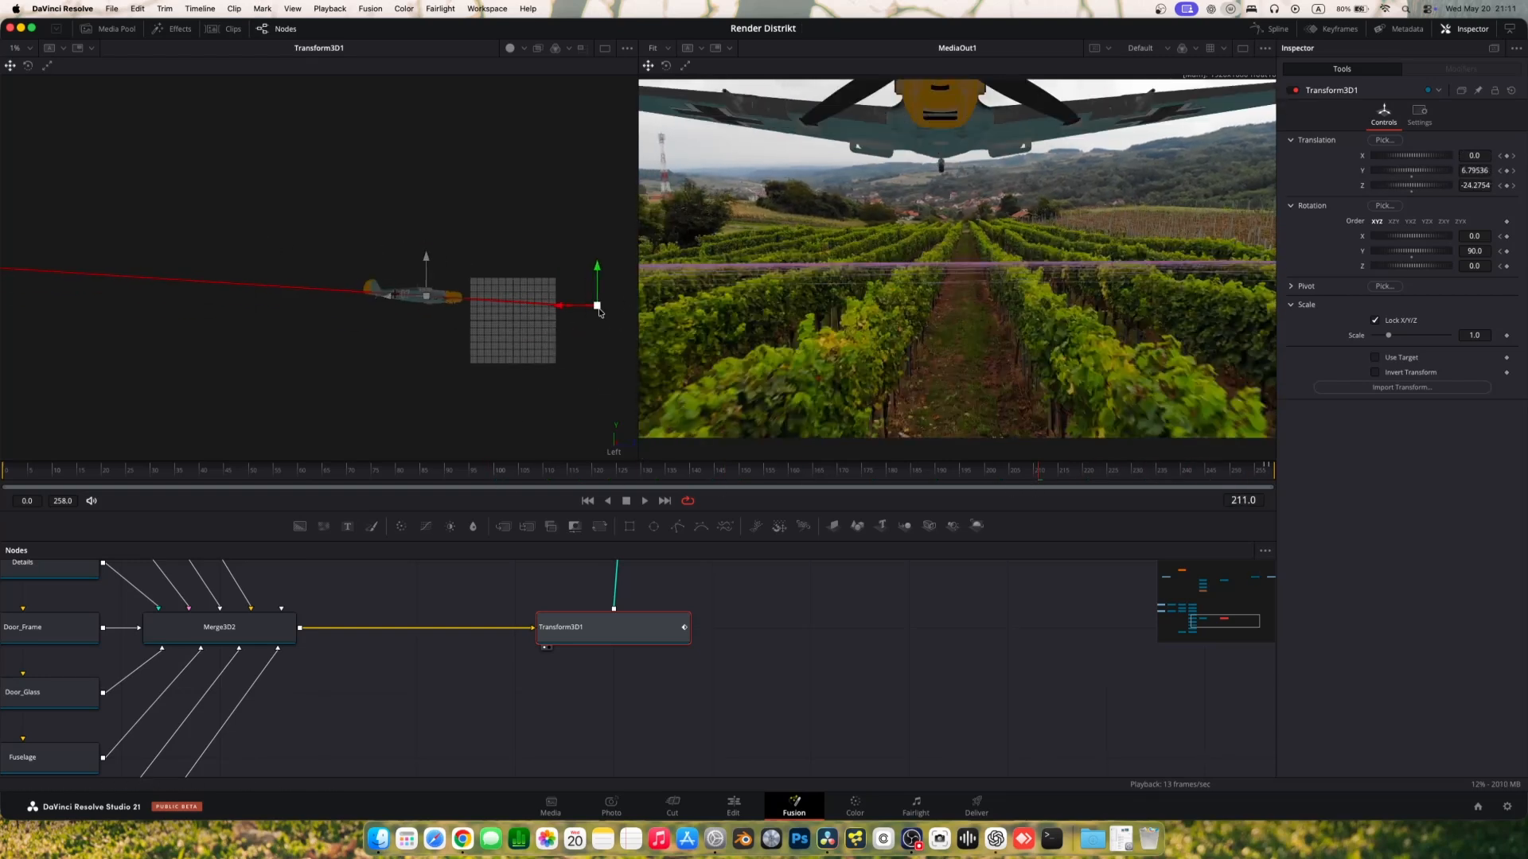
scroll(600, 312, up, 3)
drag(574, 316, 600, 307)
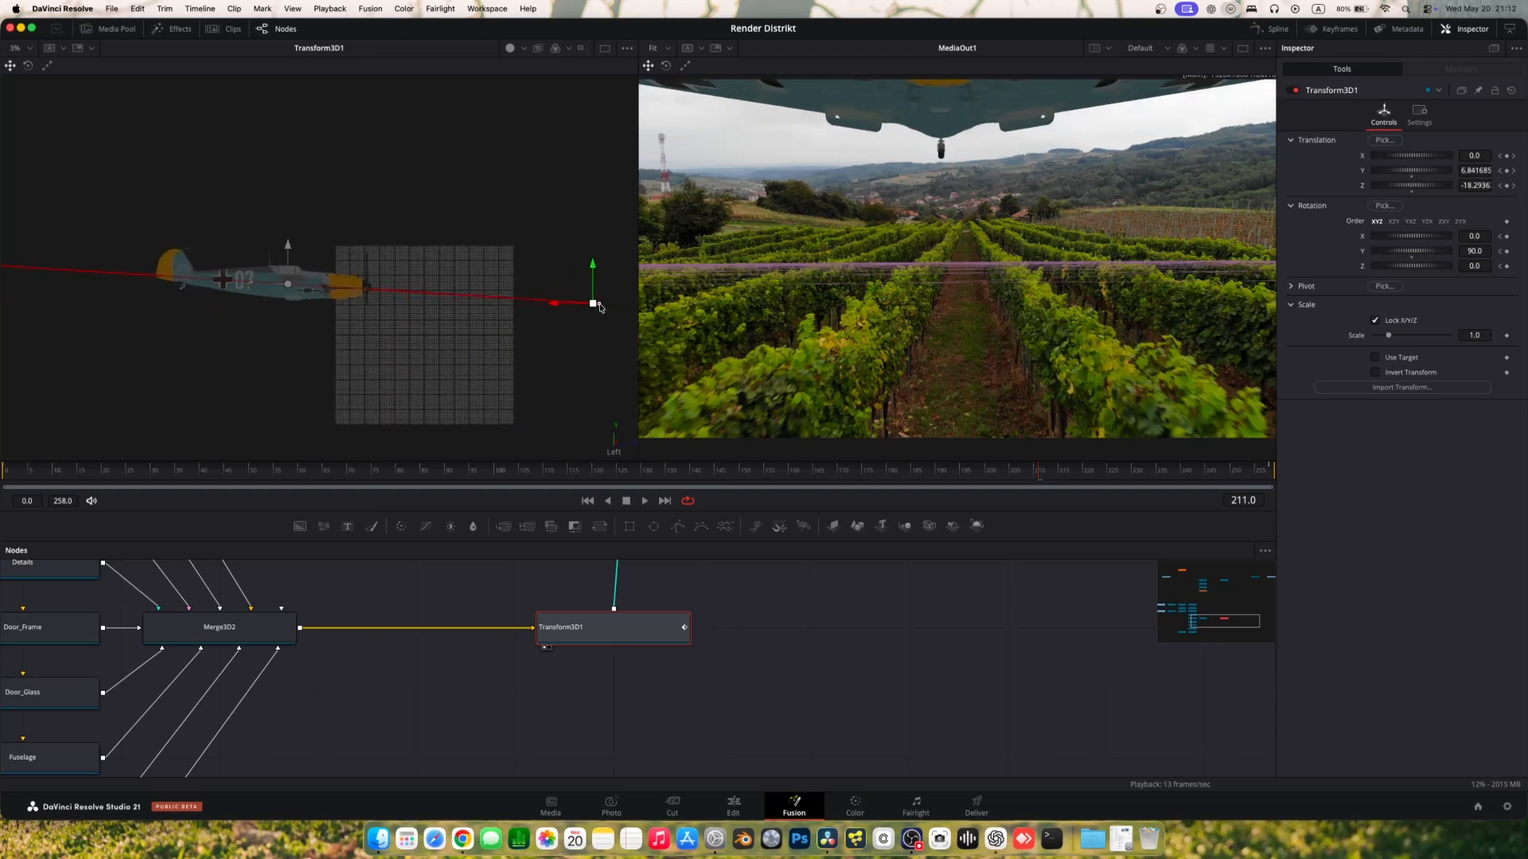
Step: At the last frame, 258, reposition the airplane forward along its flight path towards the camera
drag(1199, 465, 1270, 474)
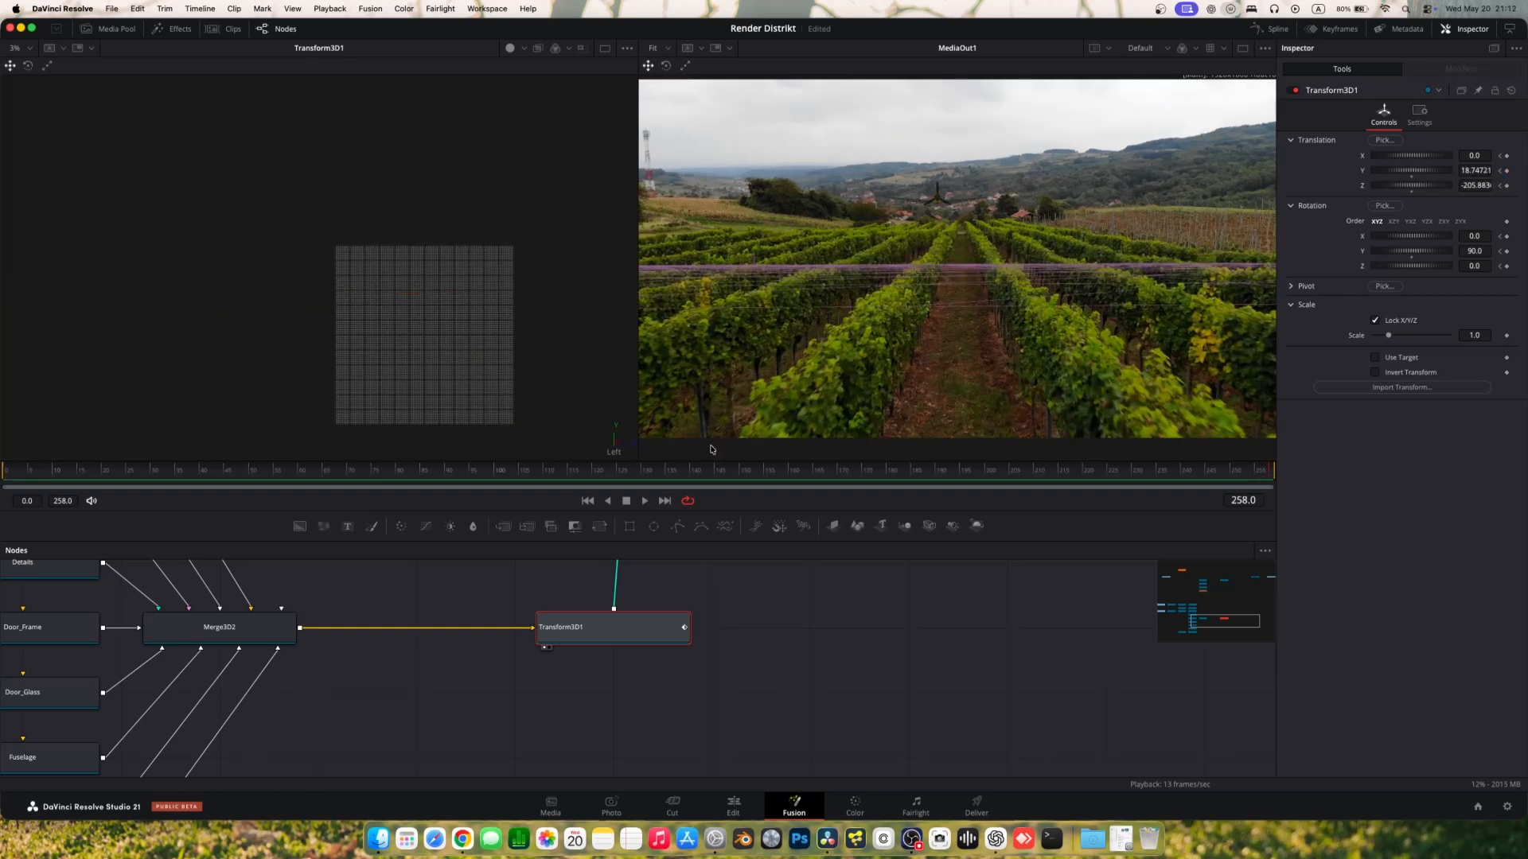
scroll(538, 335, down, 5)
drag(538, 335, 603, 342)
drag(302, 471, 3, 463)
drag(350, 473, 1273, 467)
drag(225, 263, 360, 274)
Step: Return to the early frames and play back the revised airplane flight
drag(1271, 473, 97, 487)
key(space)
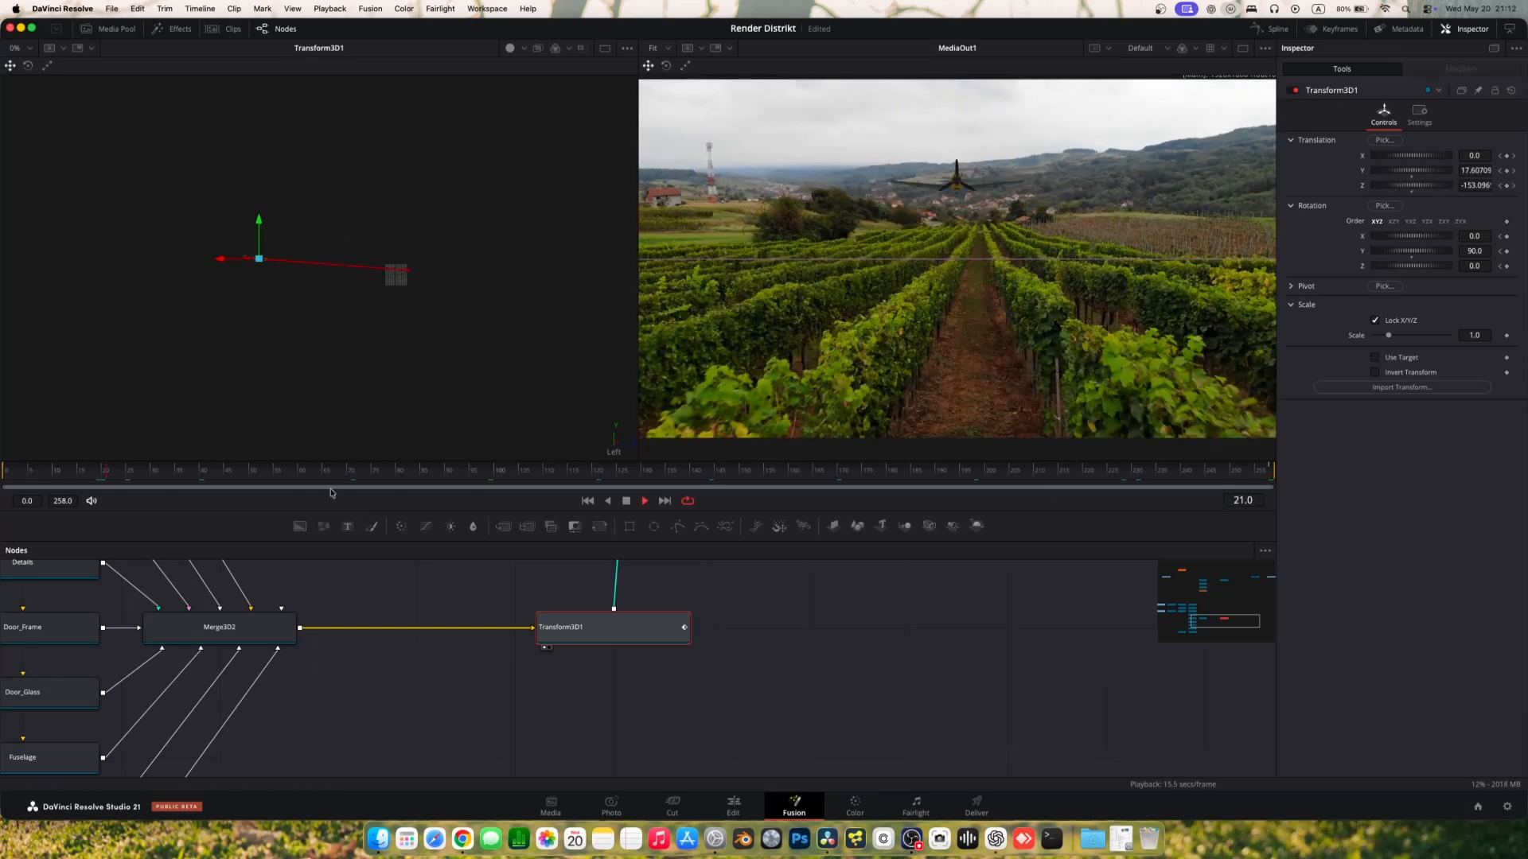
drag(290, 475, 85, 477)
key(space)
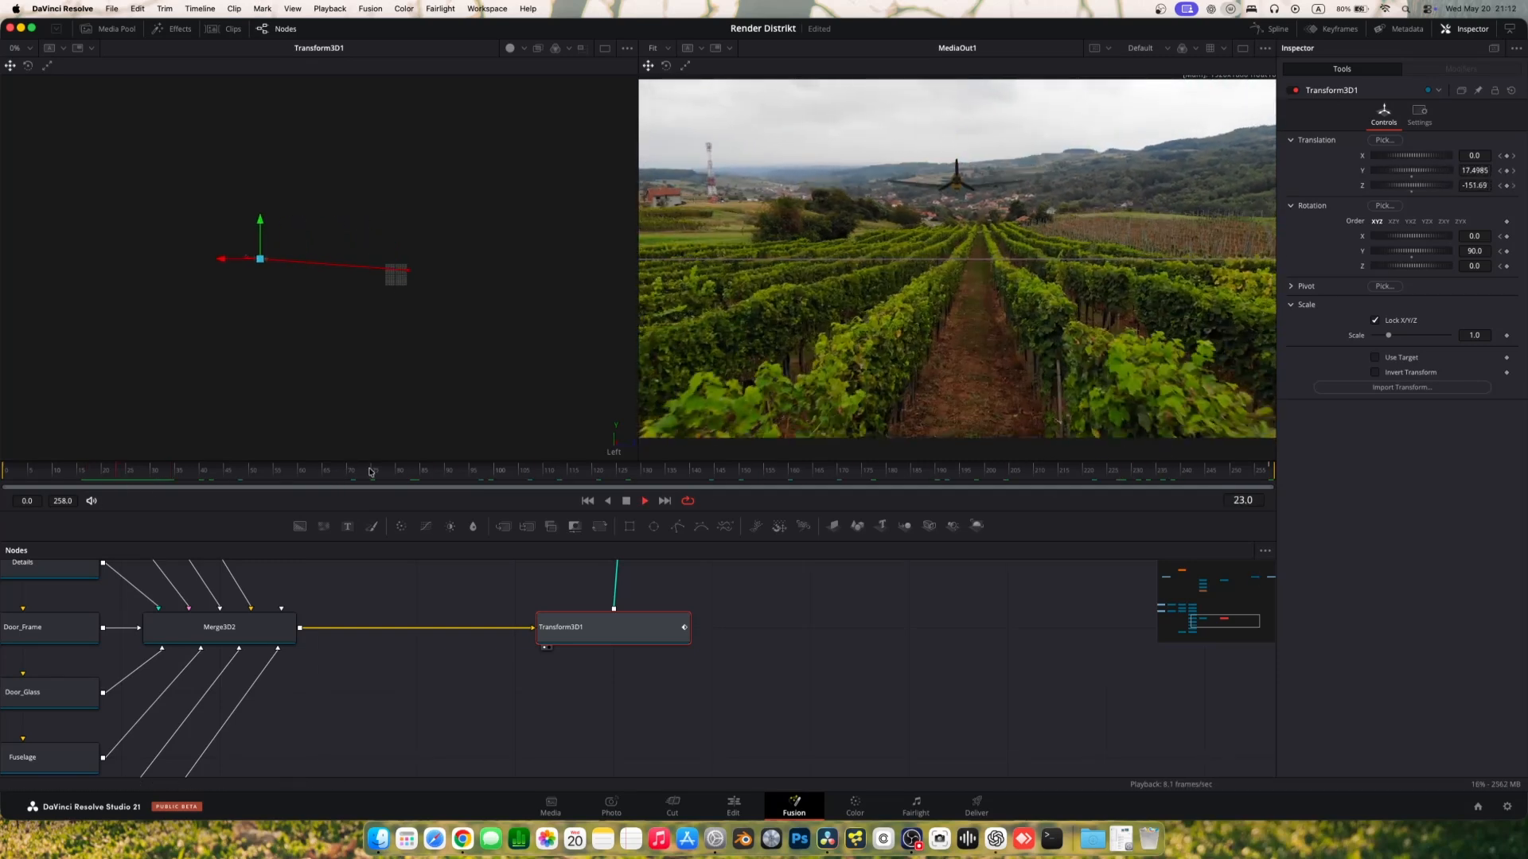
Step: Stop playback and show the airplane's Transform3D1 animation curves in the Spline editor
key(space)
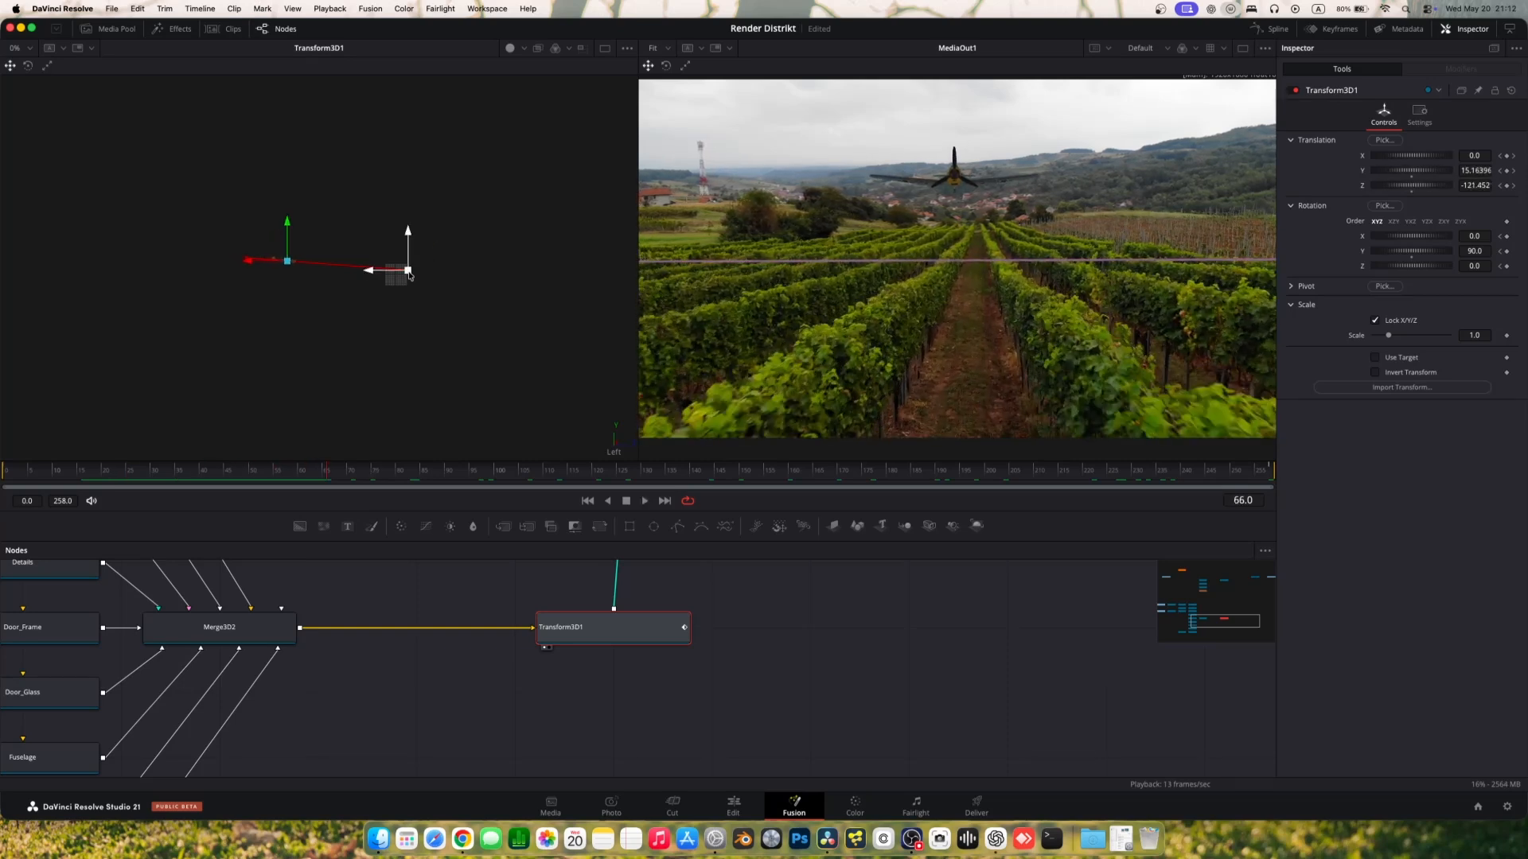
click(1270, 30)
click(1265, 550)
click(1219, 583)
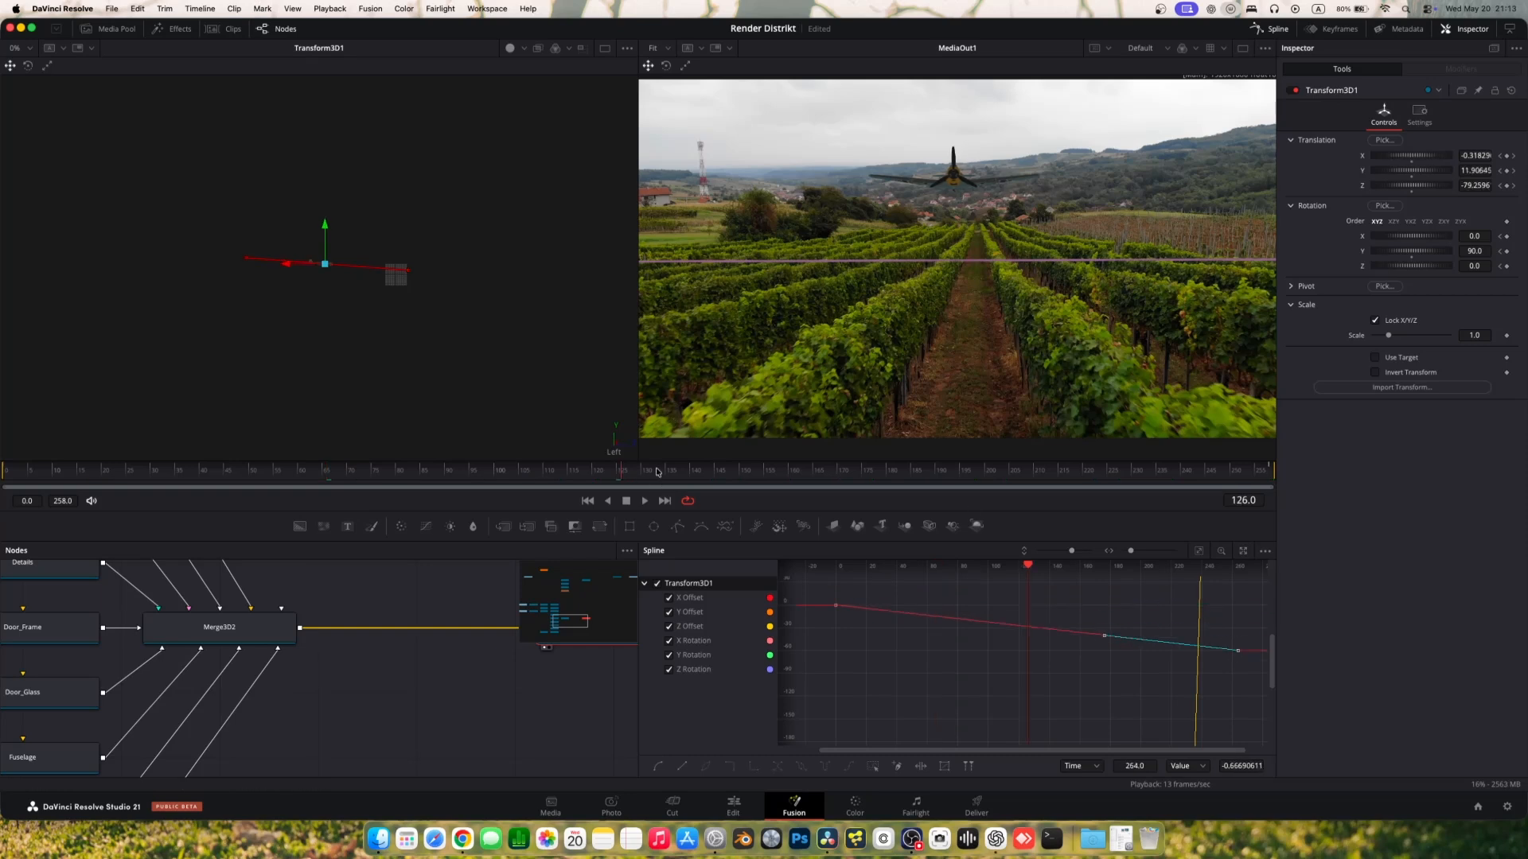
Step: Try to reshape the end of the airplane's X Offset curve in the Spline editor, and undo the last change
drag(657, 472, 784, 475)
drag(1019, 649, 1217, 623)
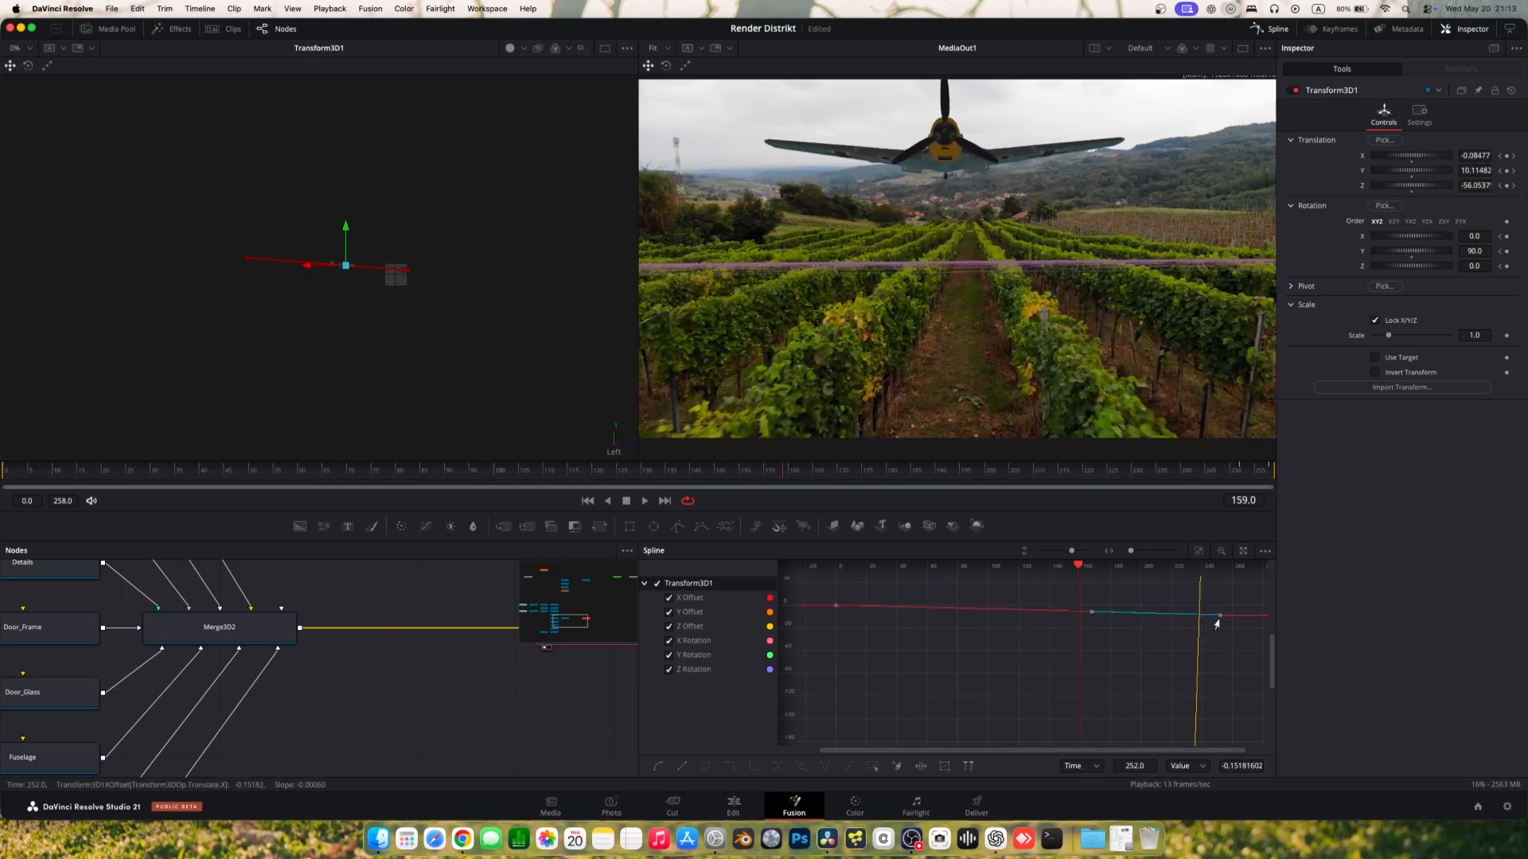
drag(1050, 573, 1151, 613)
drag(995, 617, 1095, 655)
key(super+z)
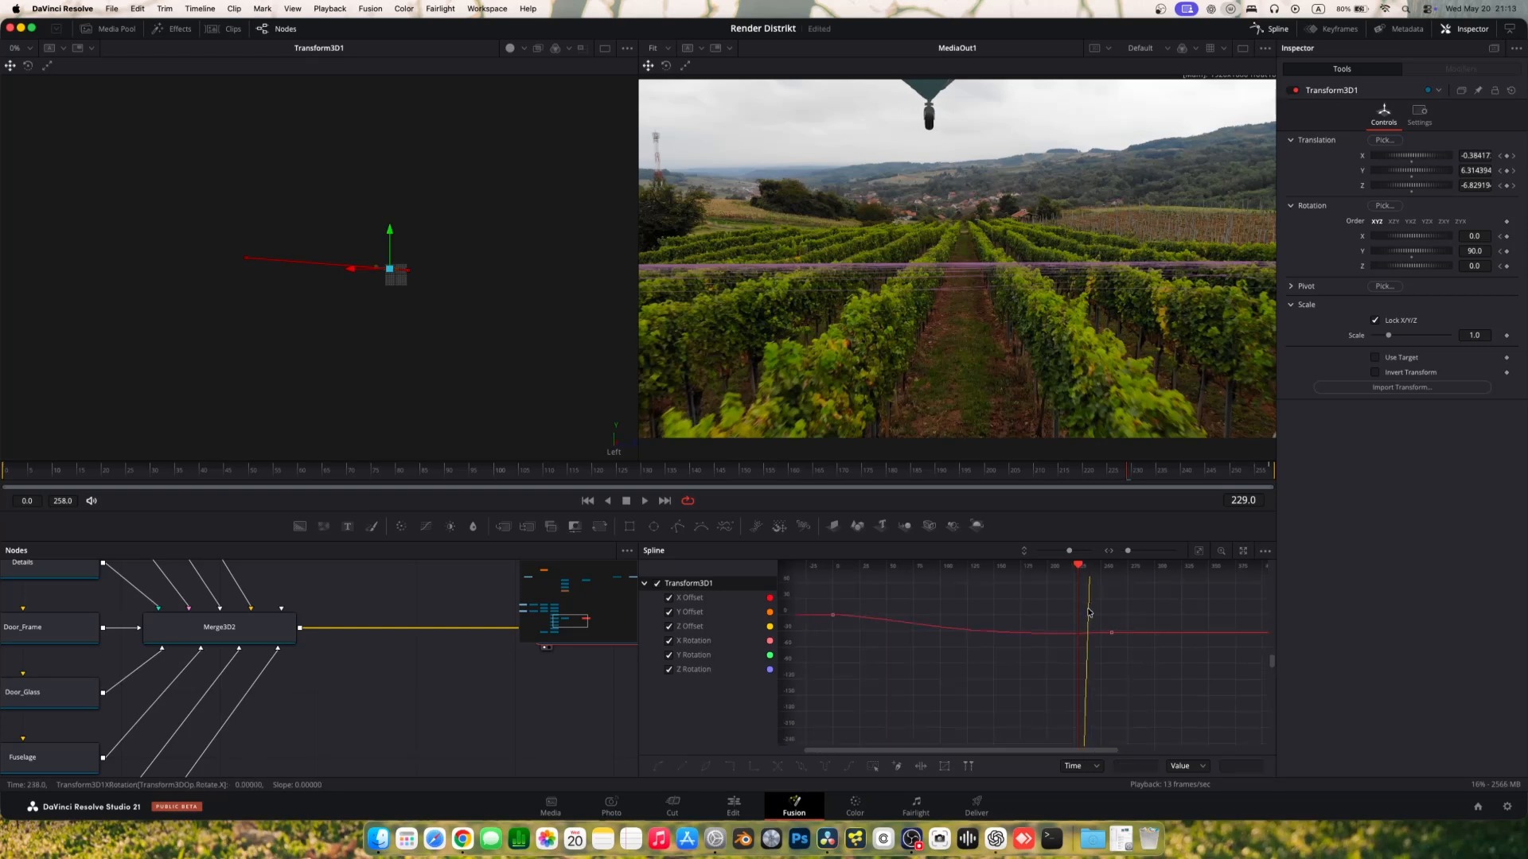
Step: Smooth the Z Offset curve so the airplane eases into its last keyframe at frame 258, and play back the motion
mouse_move(1089, 568)
mouse_down()
mouse_move(1074, 572)
mouse_move(1098, 580)
mouse_up()
drag(1125, 633, 1013, 644)
key(super+f)
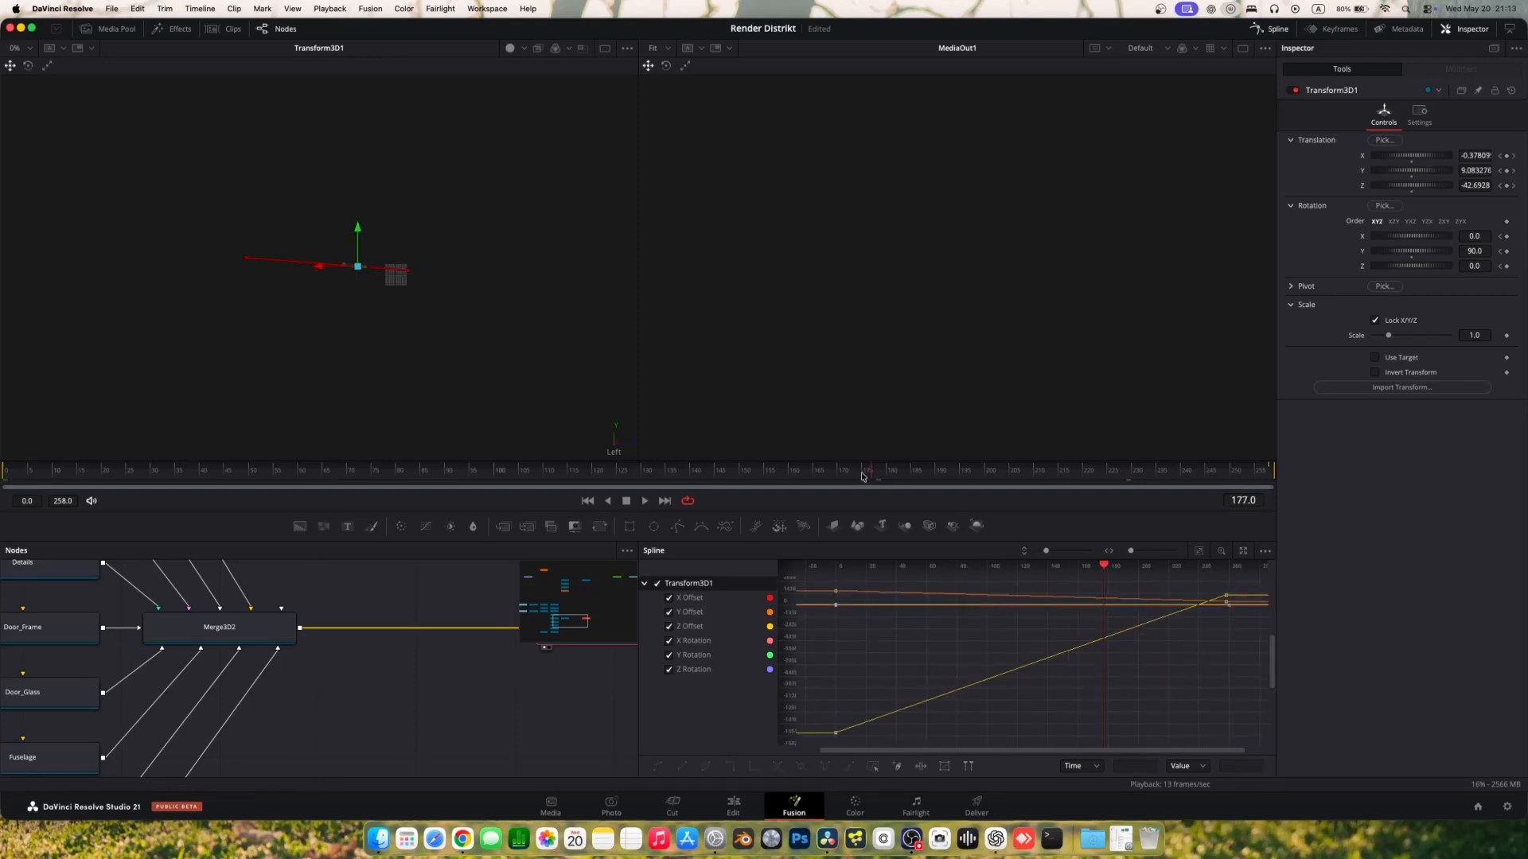
mouse_move(1085, 625)
mouse_down()
mouse_move(1094, 667)
mouse_move(1077, 603)
mouse_up()
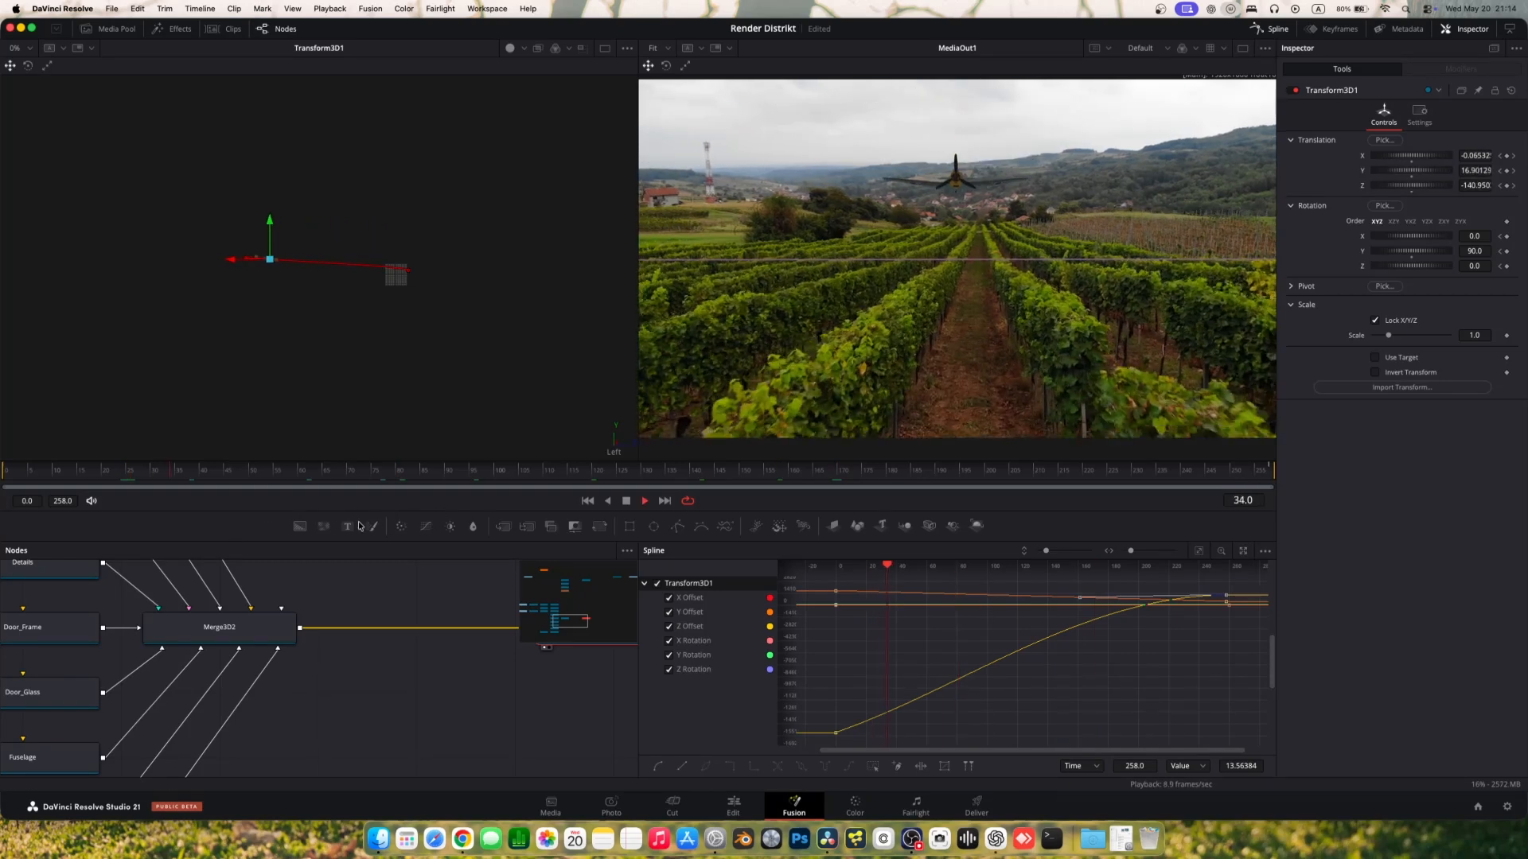
click(728, 471)
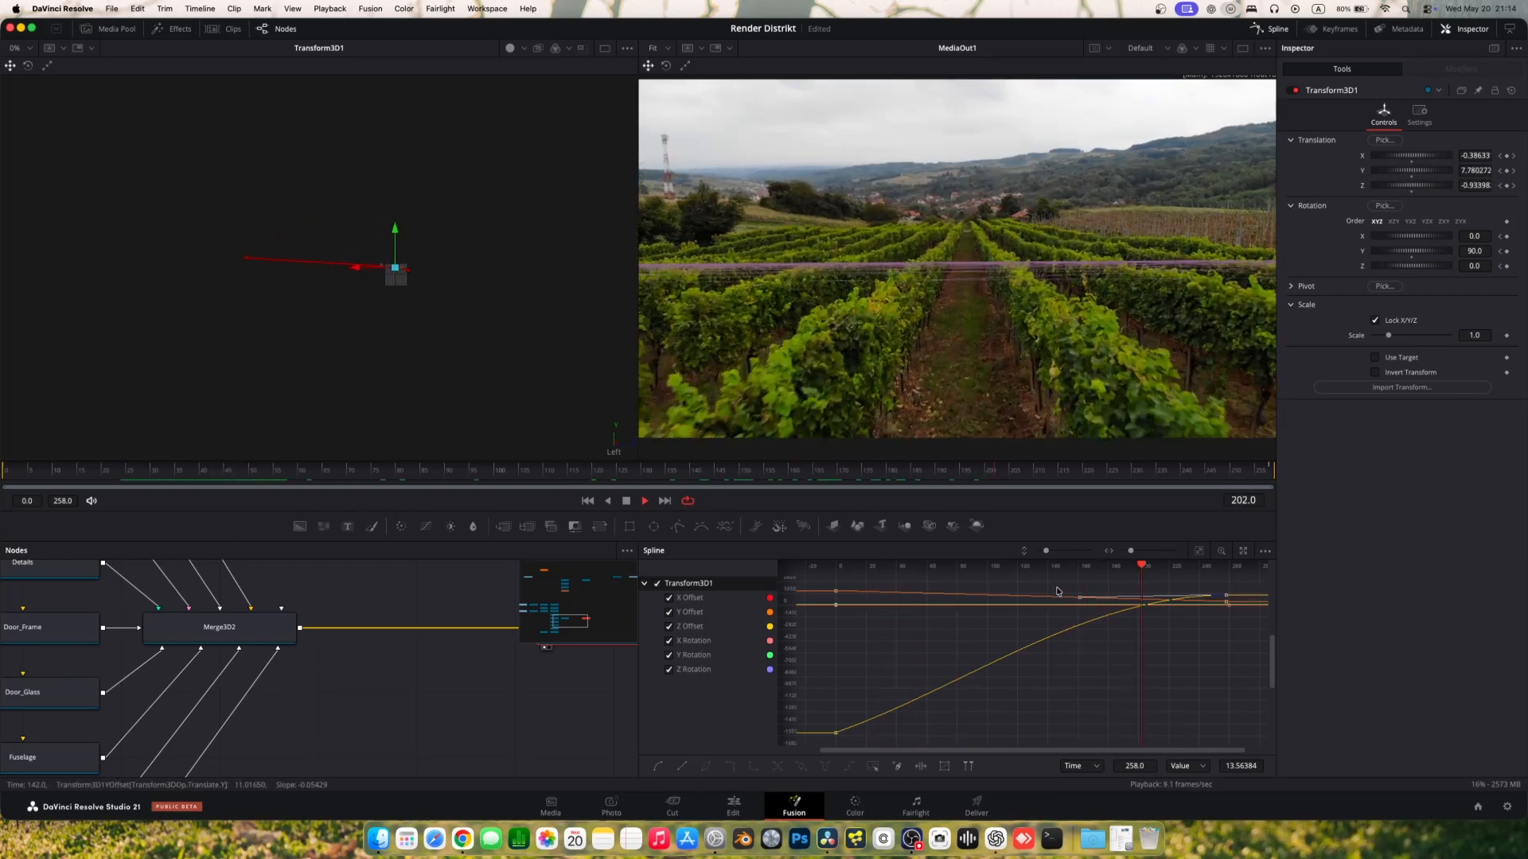
drag(1080, 597, 1084, 604)
scroll(1231, 620, down, 5)
Step: At frame 89, bank the airplane by keyframing its Rotation Z at -20.9
drag(599, 475, 443, 484)
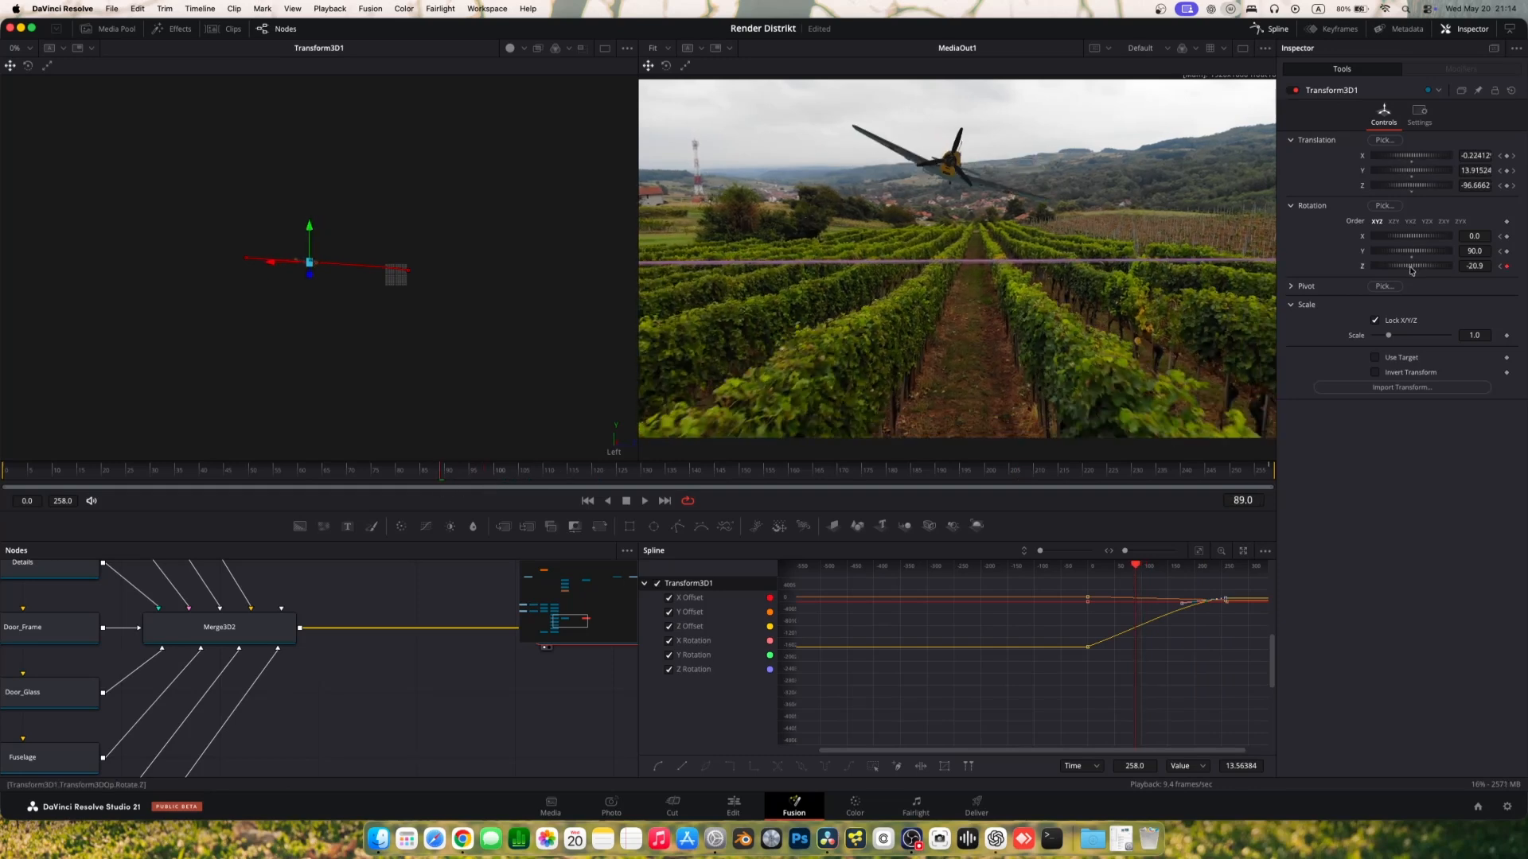
drag(196, 478, 472, 479)
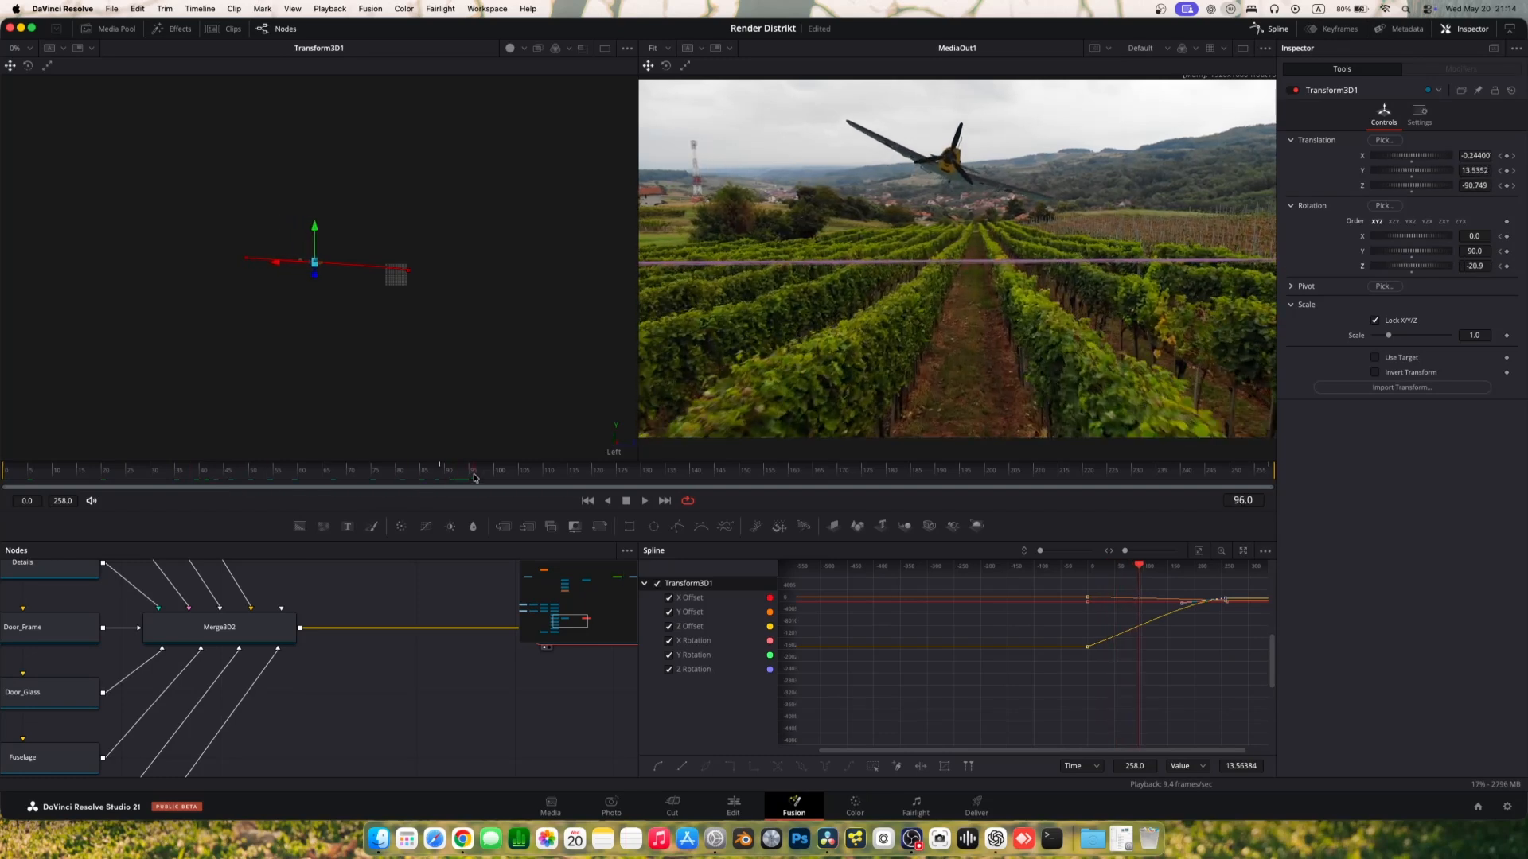
click(1500, 267)
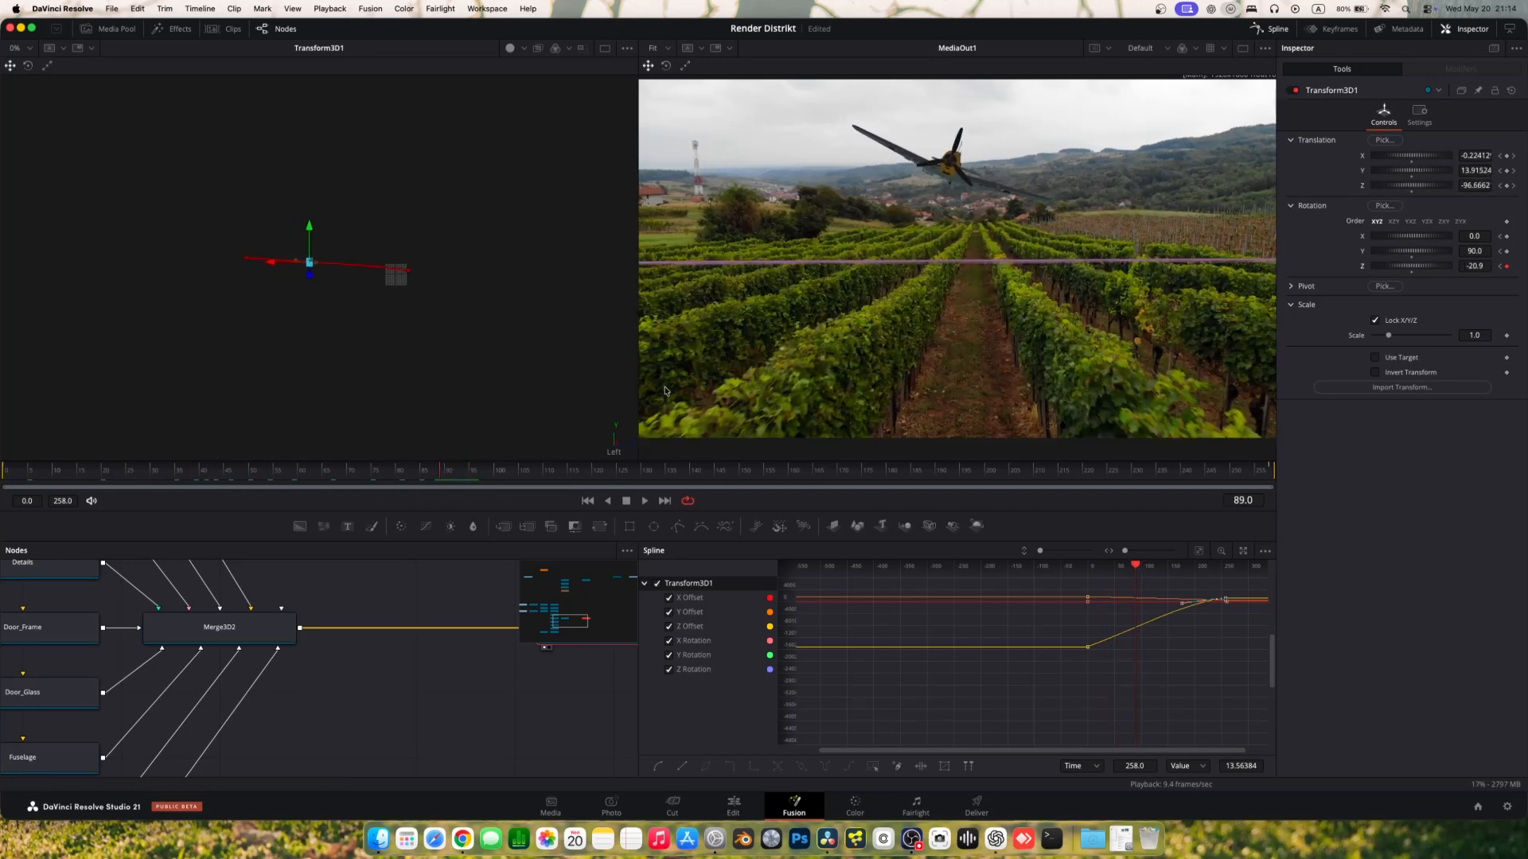
Step: At frame 105, keyframe the airplane's rotation at X 8.0, Y 109.2 and Z -6.8, and check it in playback
click(1510, 237)
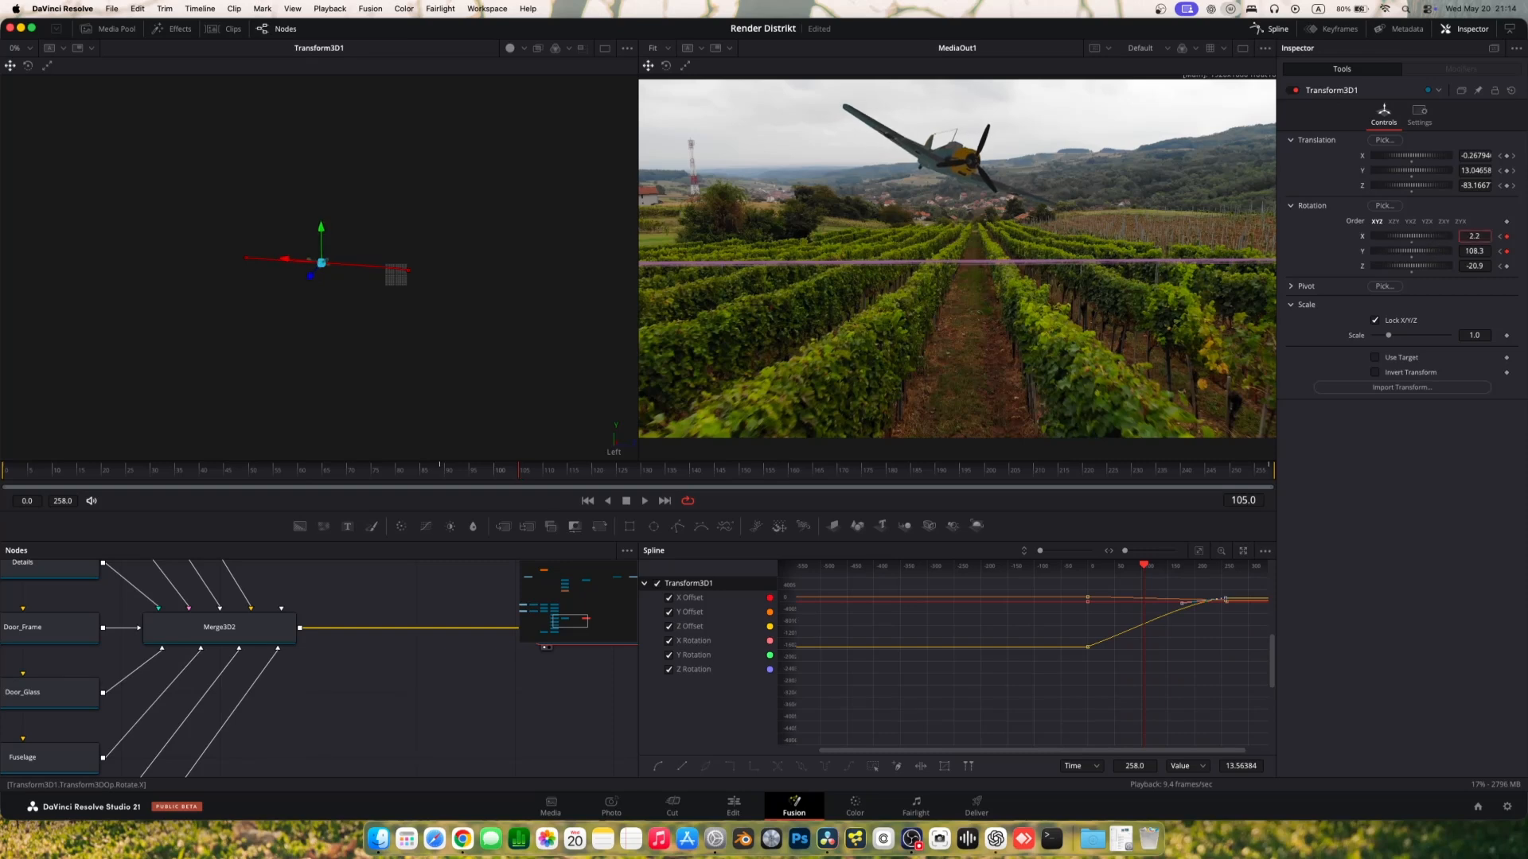
key(space)
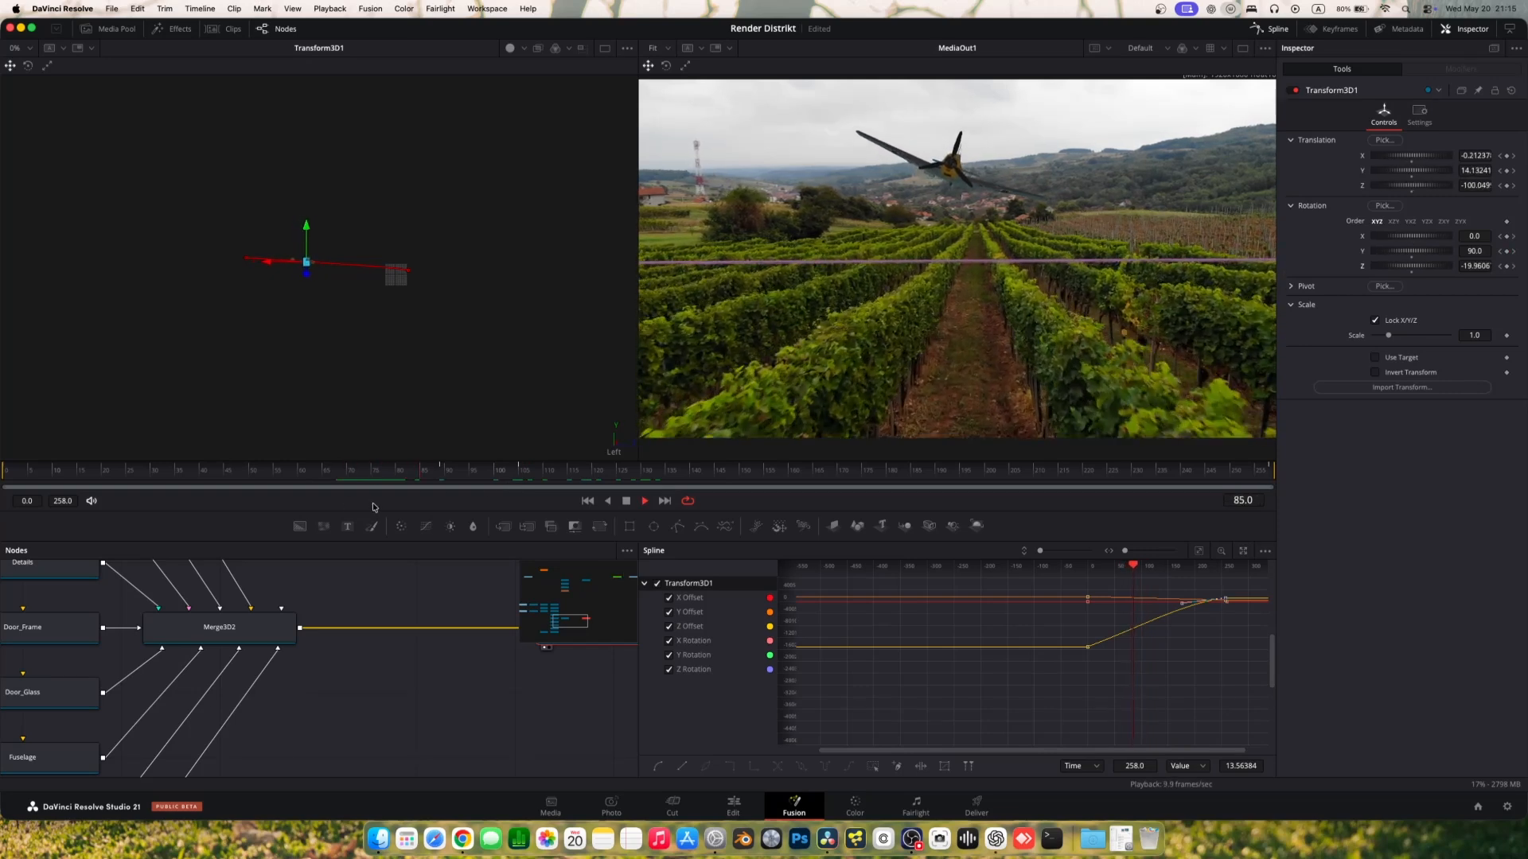
key(space)
click(520, 471)
Step: Try to shift the airplane's rotation keyframes later in time in the Spline editor, and undo the change
scroll(1082, 644, right, 3)
click(1197, 552)
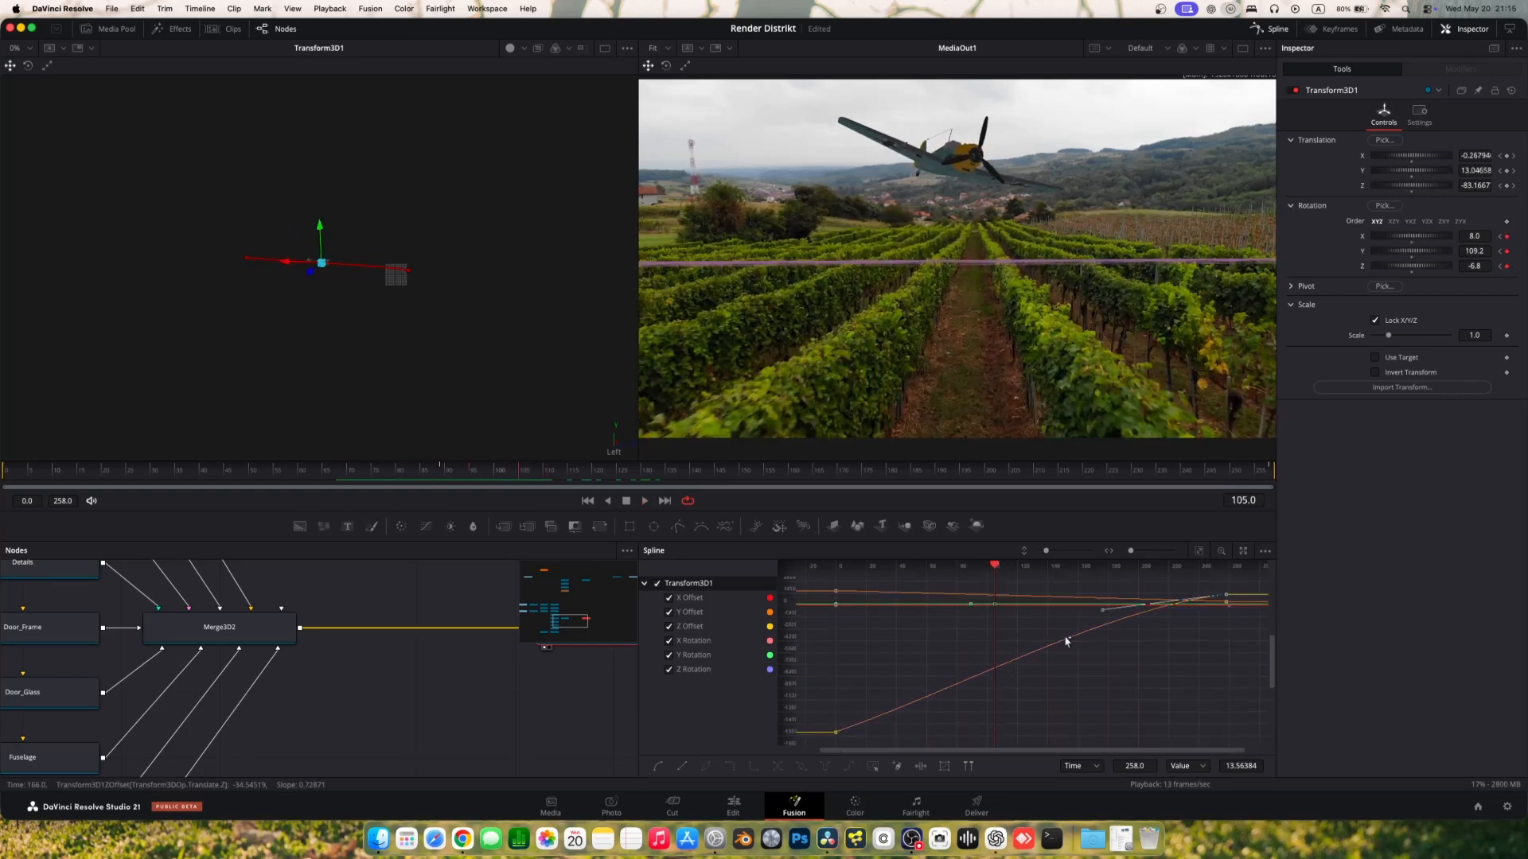
key(space)
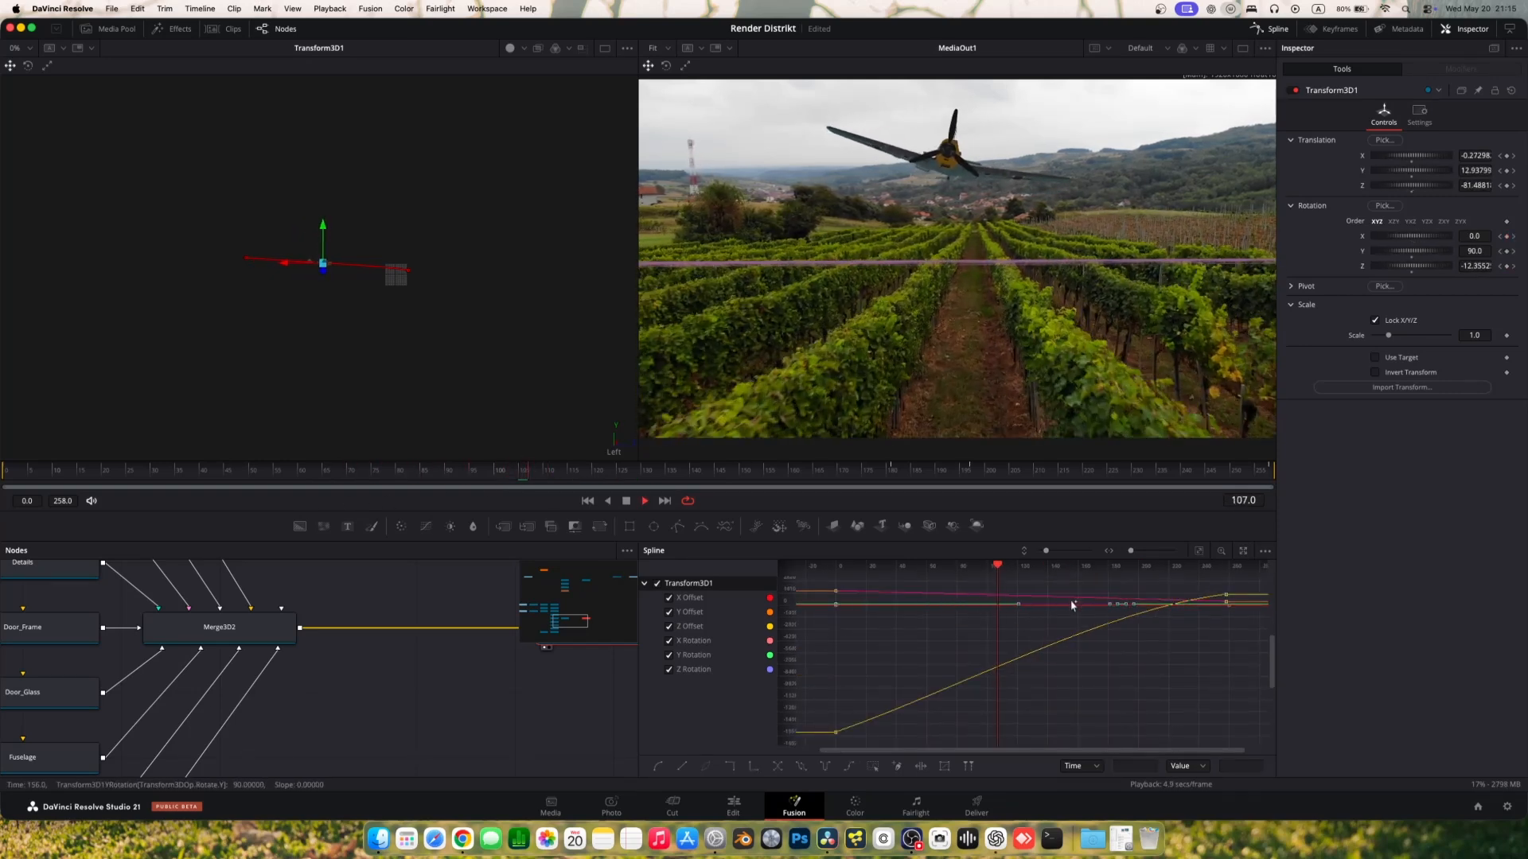
key(space)
key(super+z)
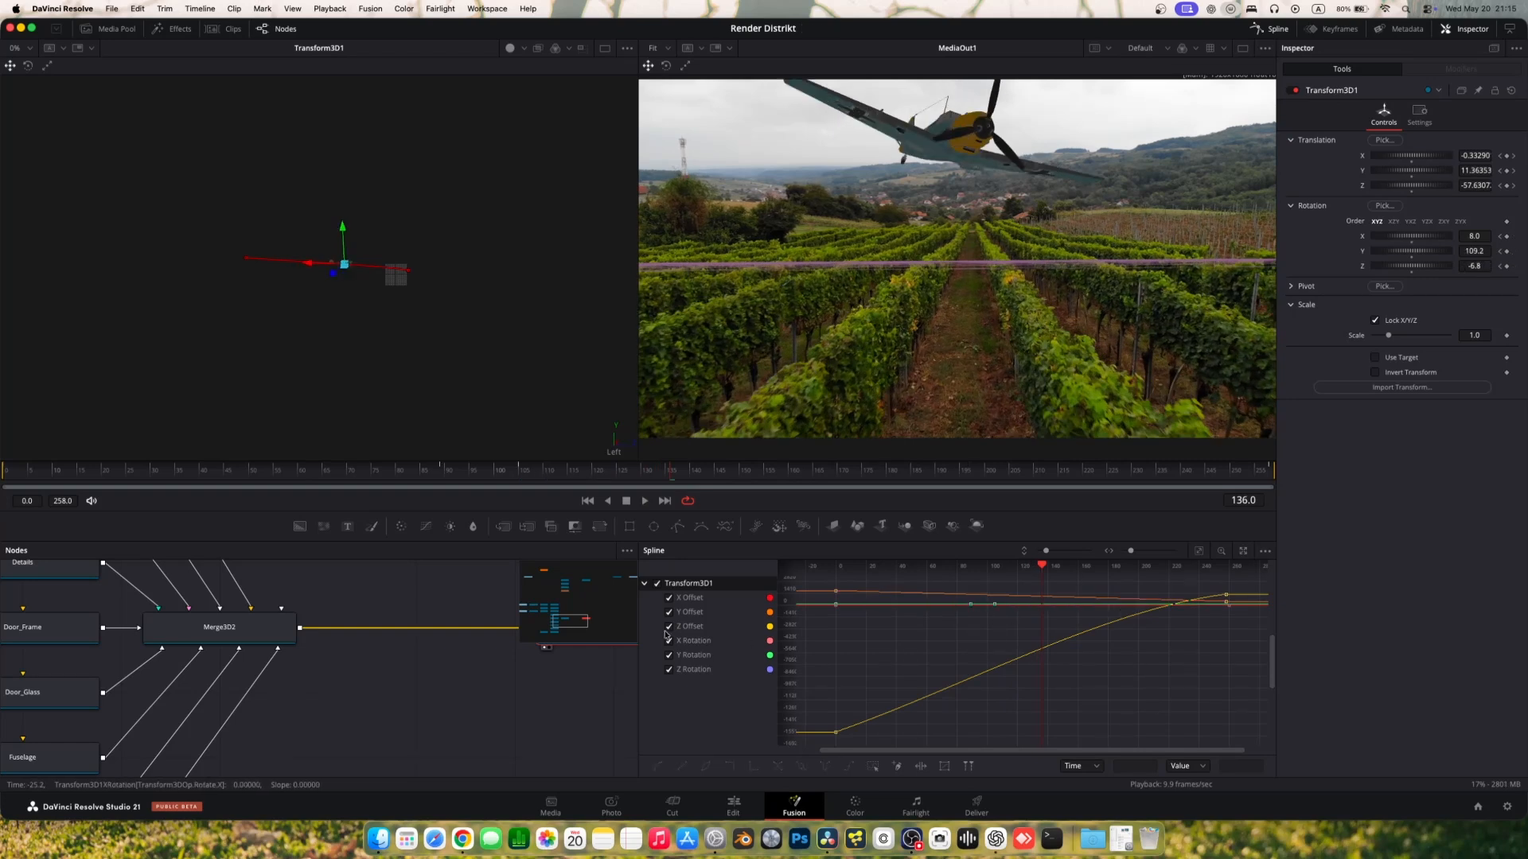
Step: Hide the X, Y and Z Offset curves and remove the airplane's rotation keyframes at frame 105
drag(668, 627, 670, 598)
click(669, 627)
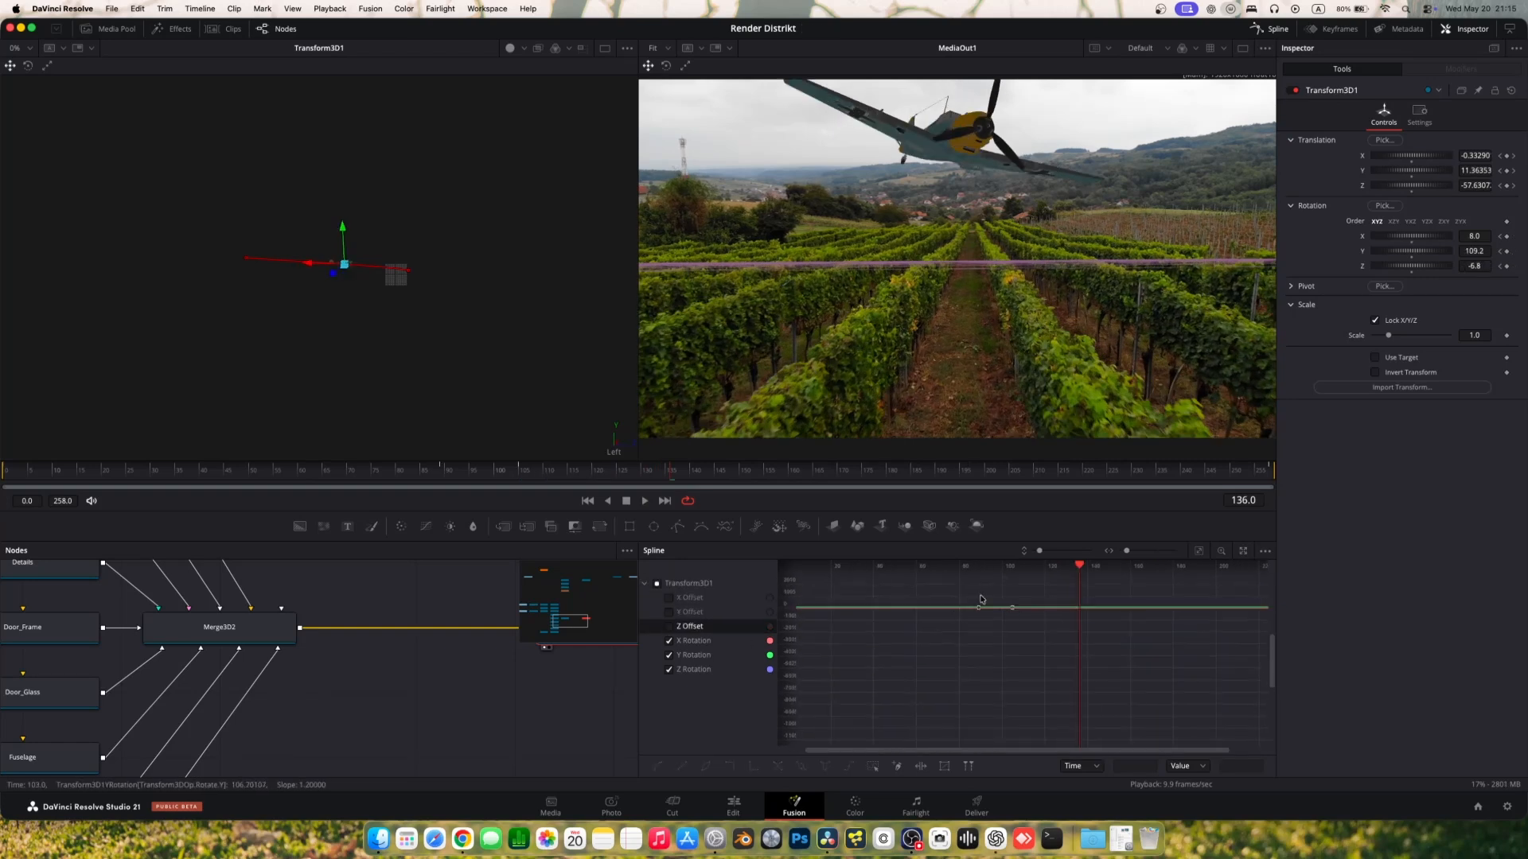
click(520, 471)
Step: At frame 89, set the airplane's Translation X to 3.631 and its rotation to X 23.8, Y 107.6 and Z -6.0
drag(529, 479, 441, 493)
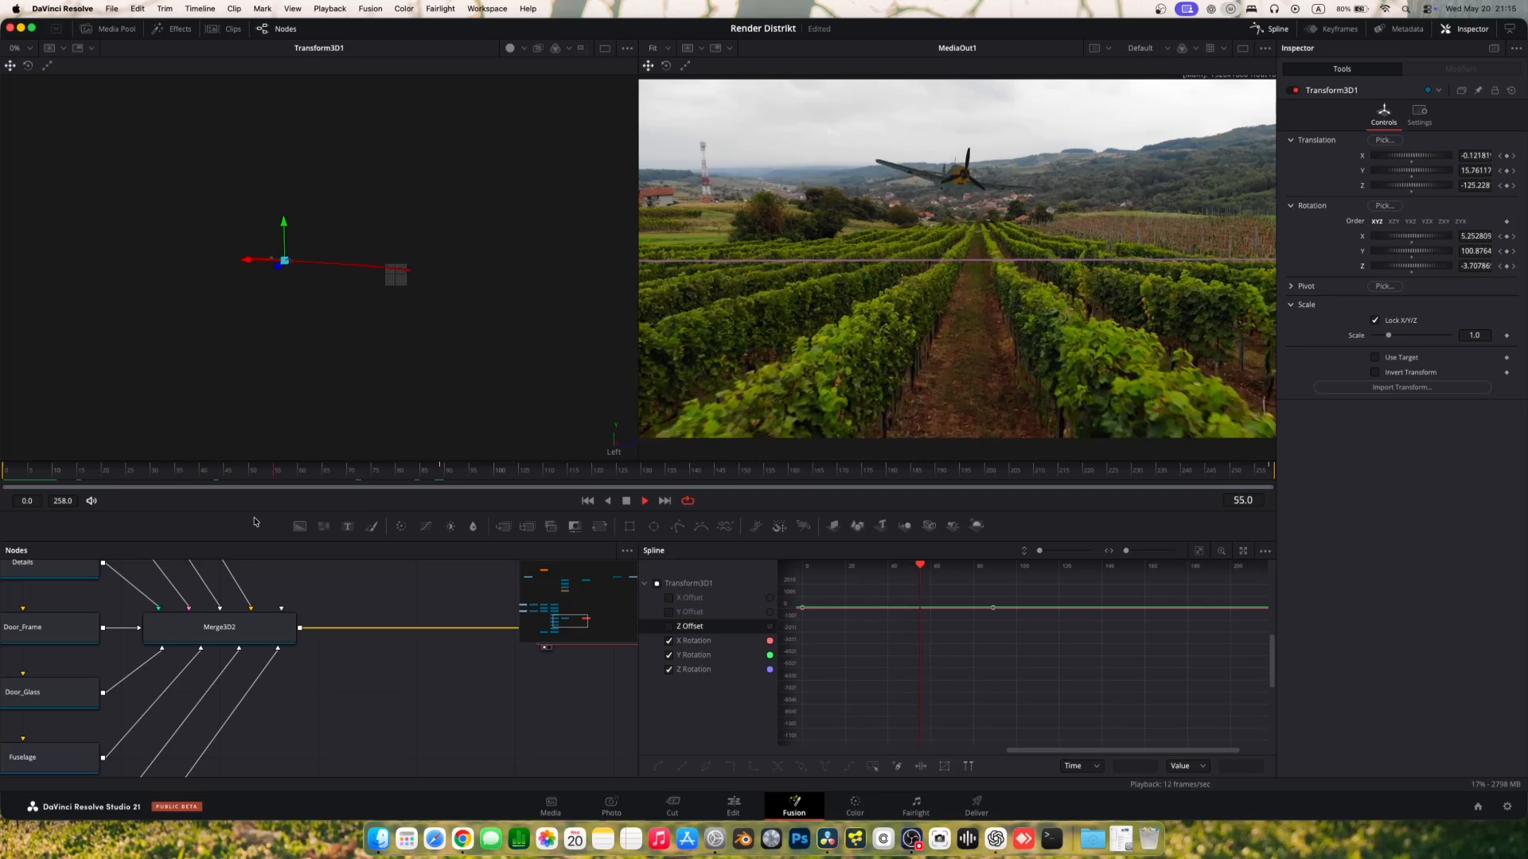
click(442, 481)
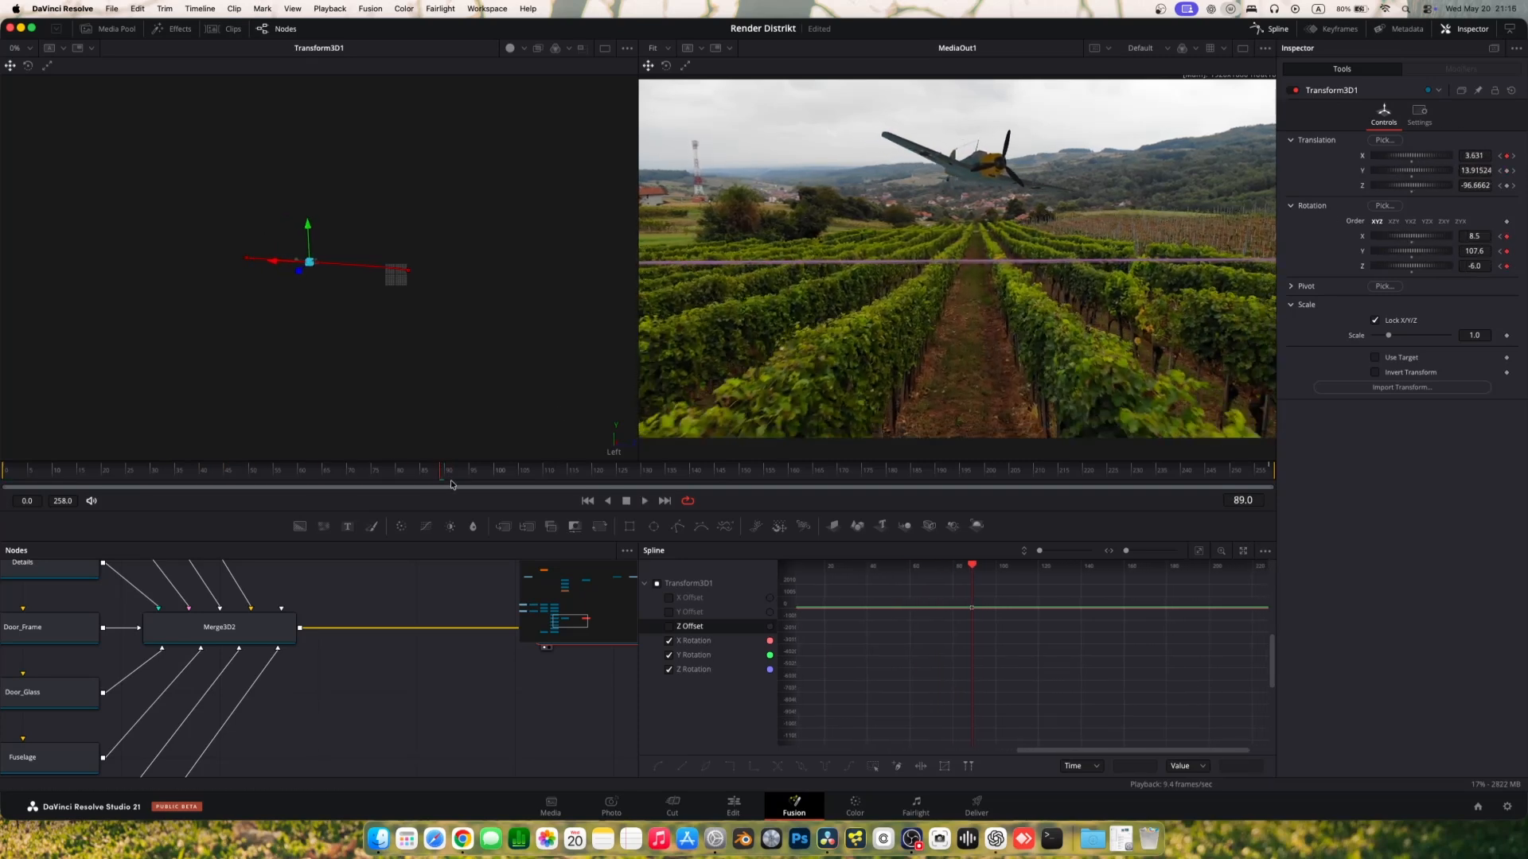
drag(444, 477, 2, 477)
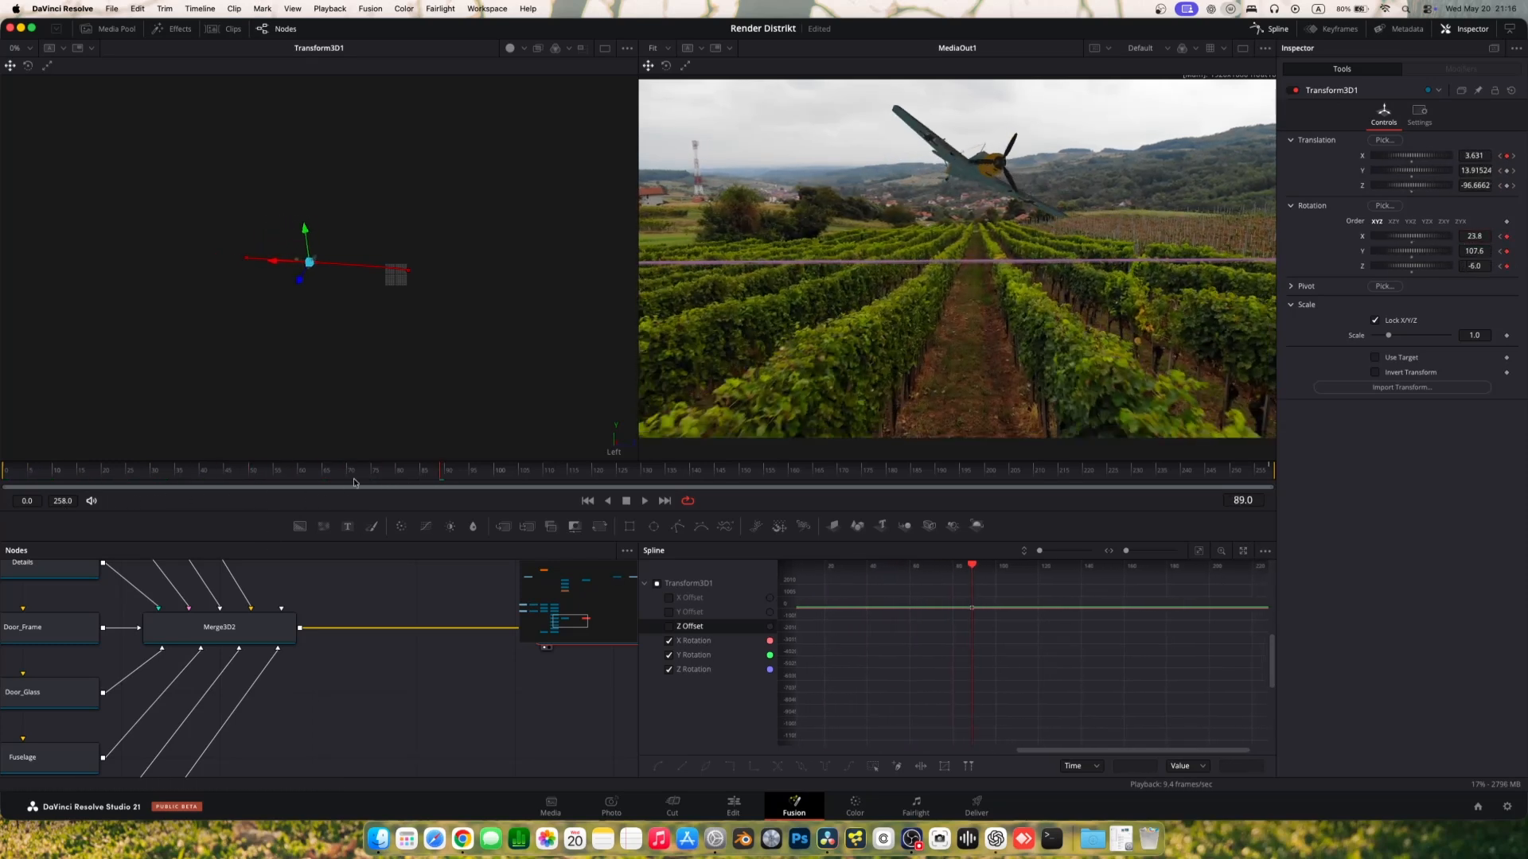
drag(354, 482, 3, 479)
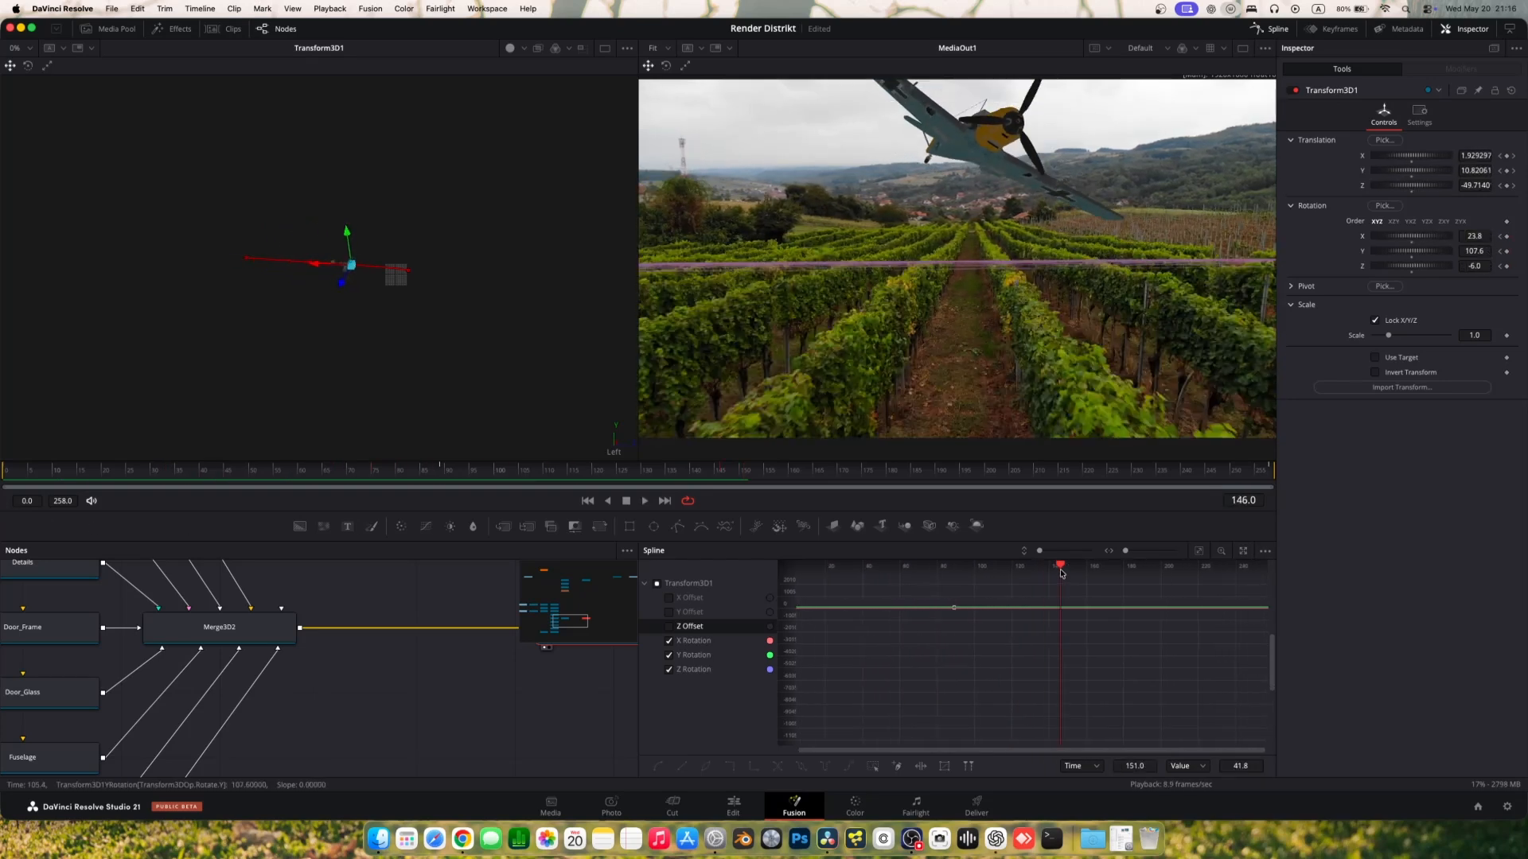
Step: At frame 146, move the airplane forward along Z towards the camera and play back the flight
key(space)
drag(1413, 186, 1440, 187)
drag(1252, 471, 72, 515)
key(space)
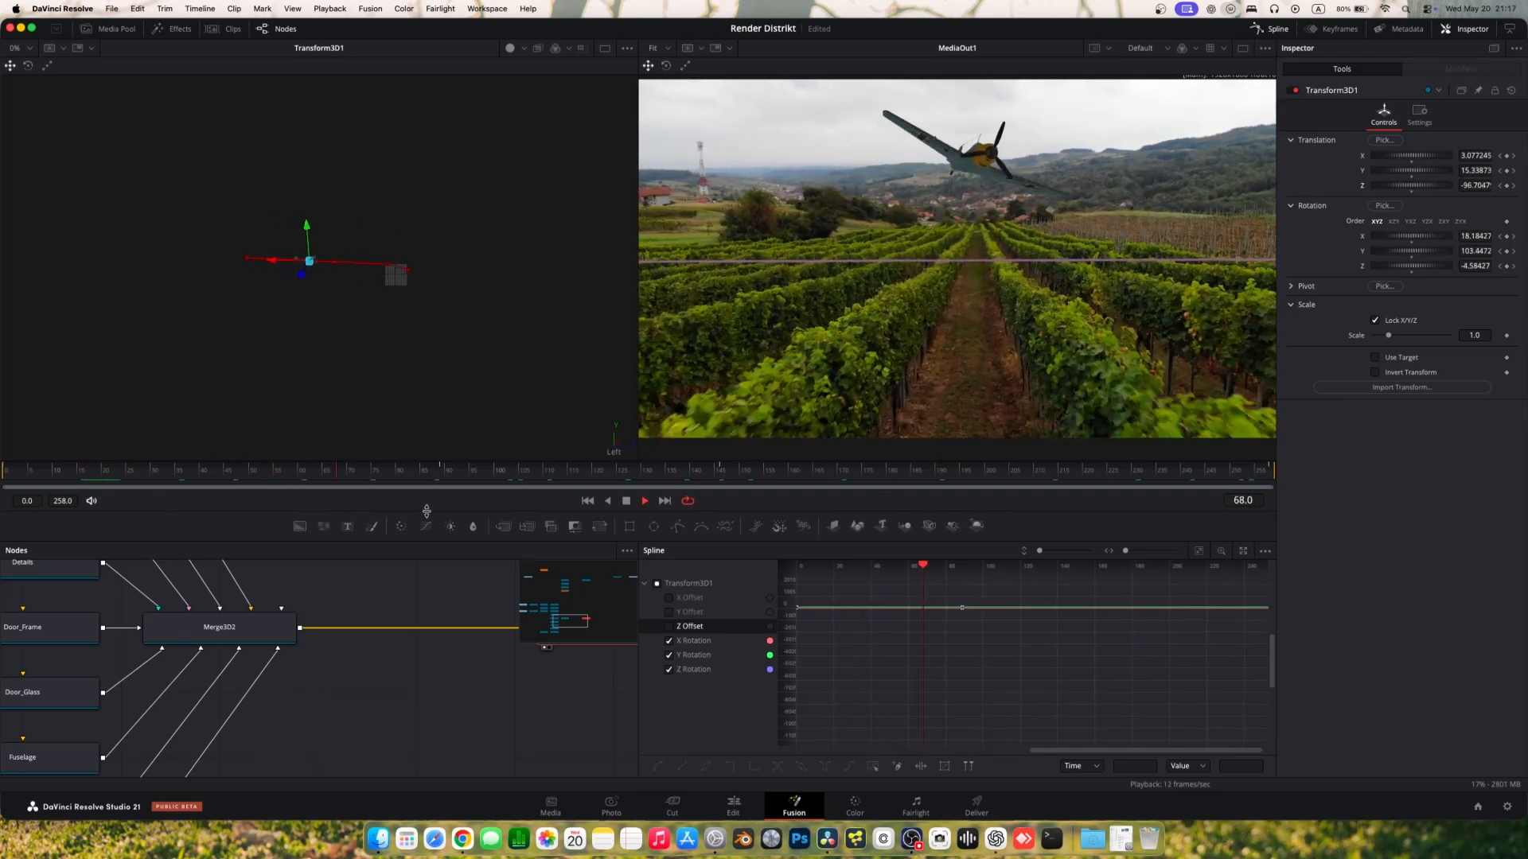
Step: At the last frame, 258, adjust the airplane's Rotation X and scrub back through the flight
click(1268, 479)
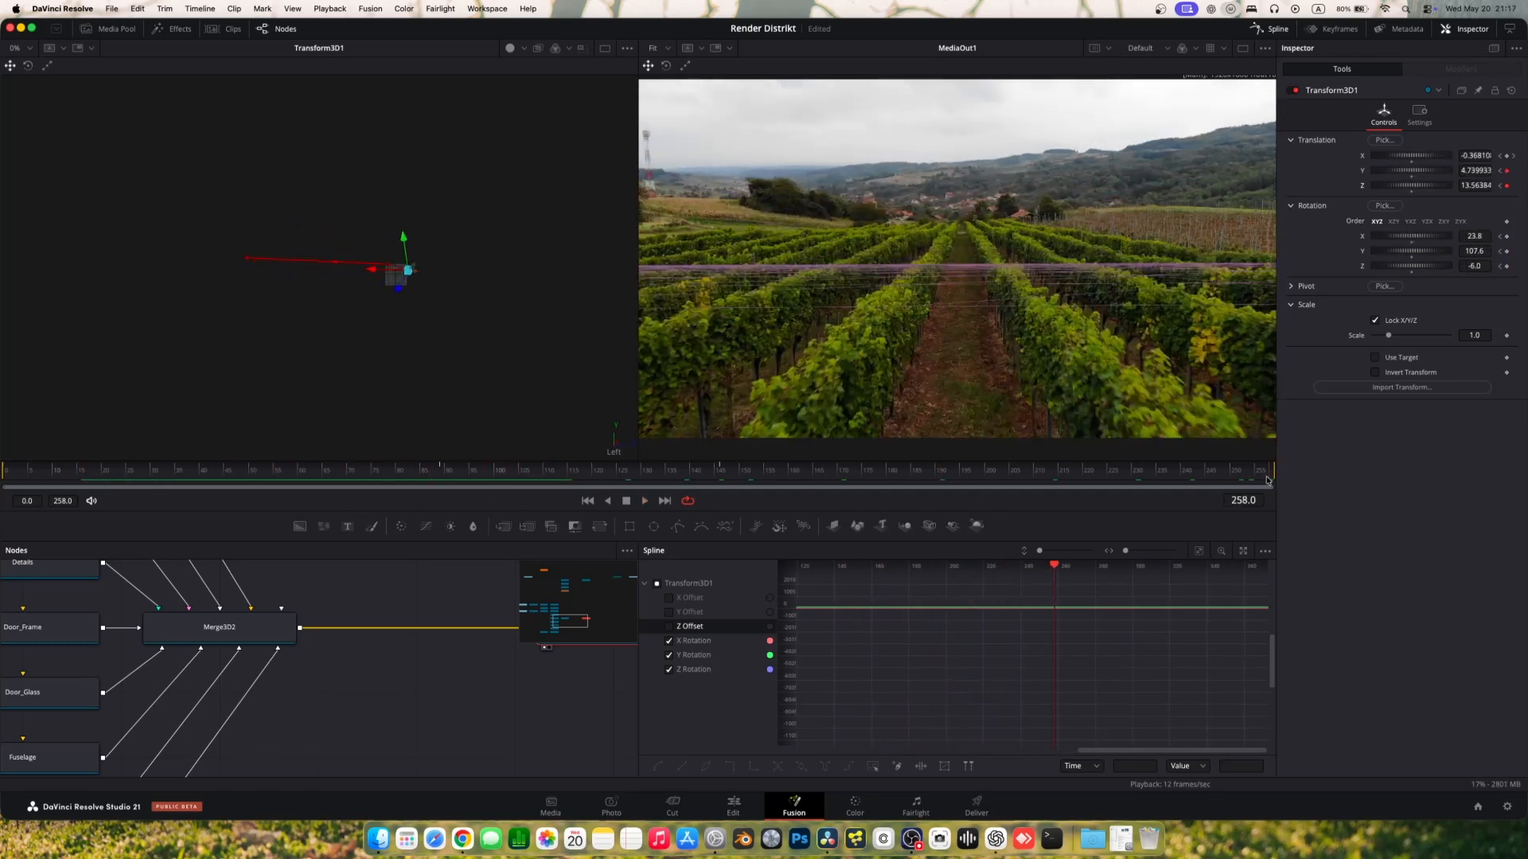
mouse_move(1395, 241)
mouse_down()
mouse_move(1425, 239)
mouse_move(1401, 244)
mouse_up()
drag(1268, 477, 253, 509)
Step: Close the Spline editor and select the Transform3D2 node that drives the propeller
click(1276, 31)
scroll(600, 614, down, 5)
scroll(600, 614, left, 4)
click(215, 655)
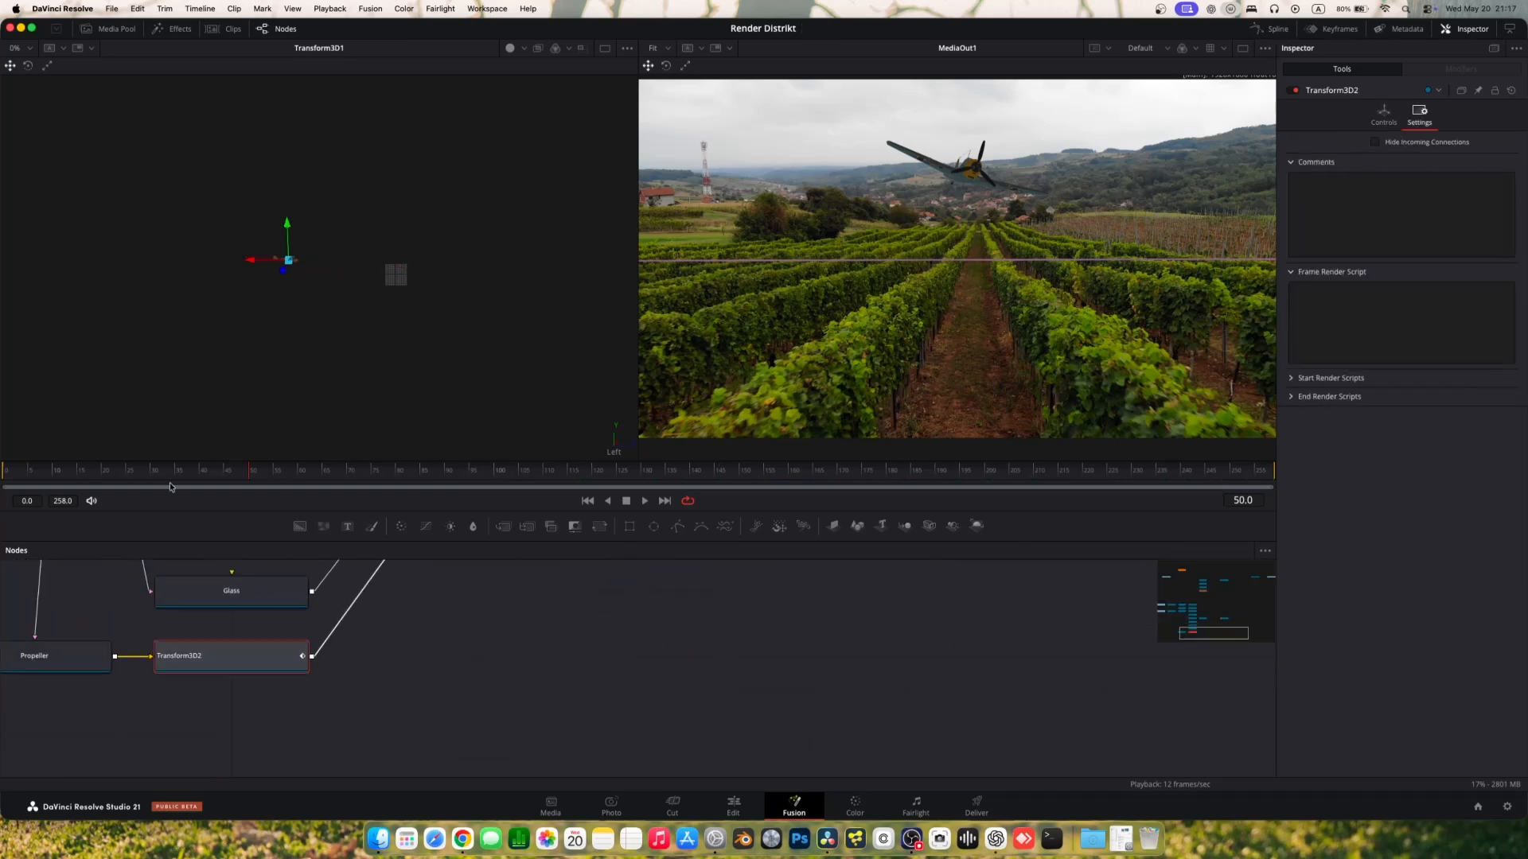
Step: At frame 258, set the propeller's Rotation X to a very large negative angle for a faster spin, and play it back
drag(170, 481, 3, 483)
click(1384, 115)
drag(1250, 476, 1327, 470)
drag(1475, 236, 843, 287)
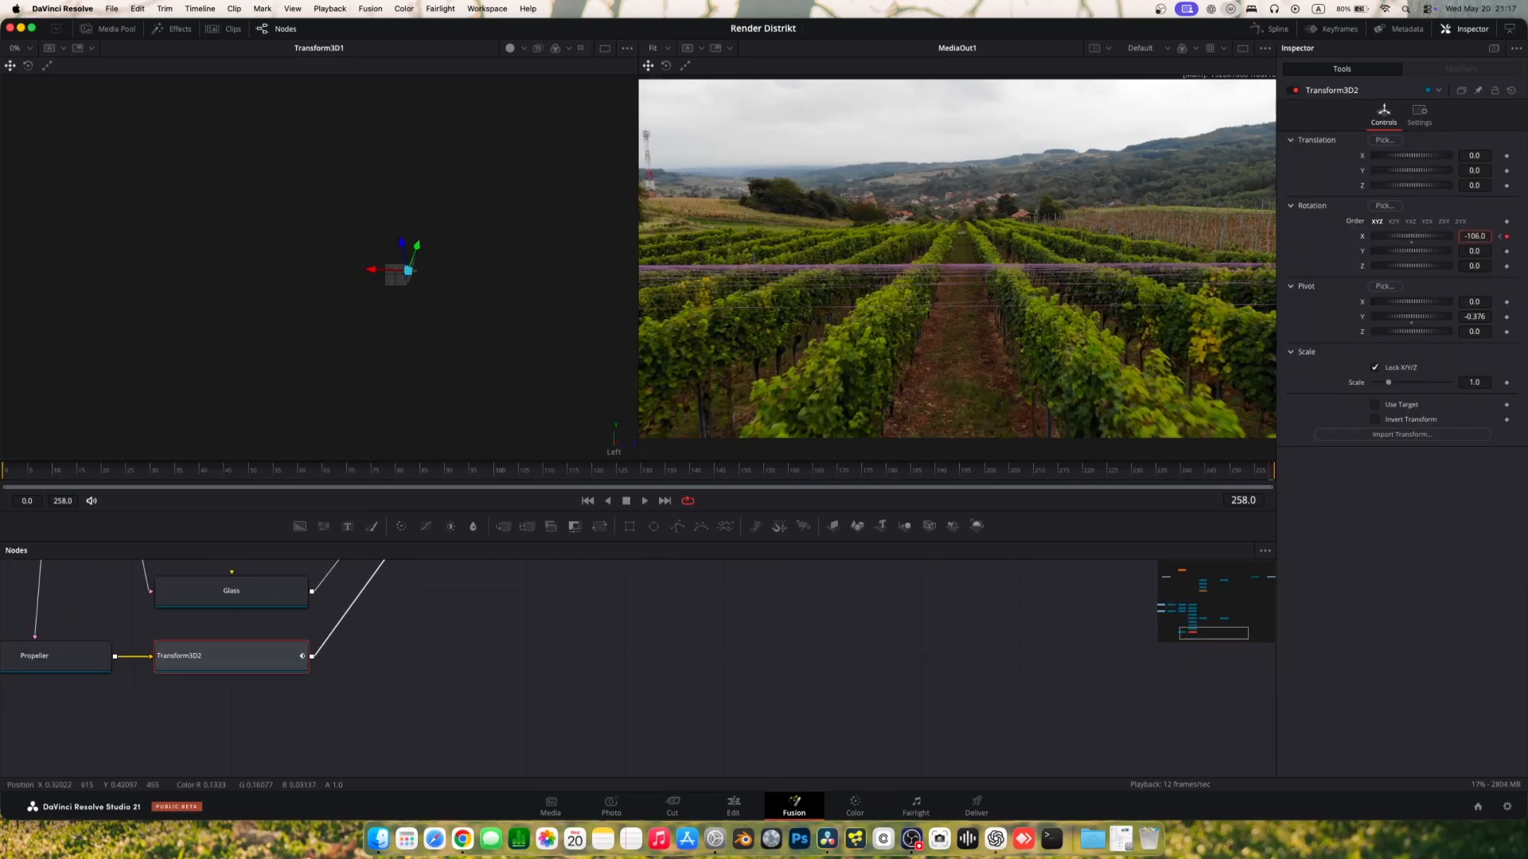
drag(680, 477, 472, 509)
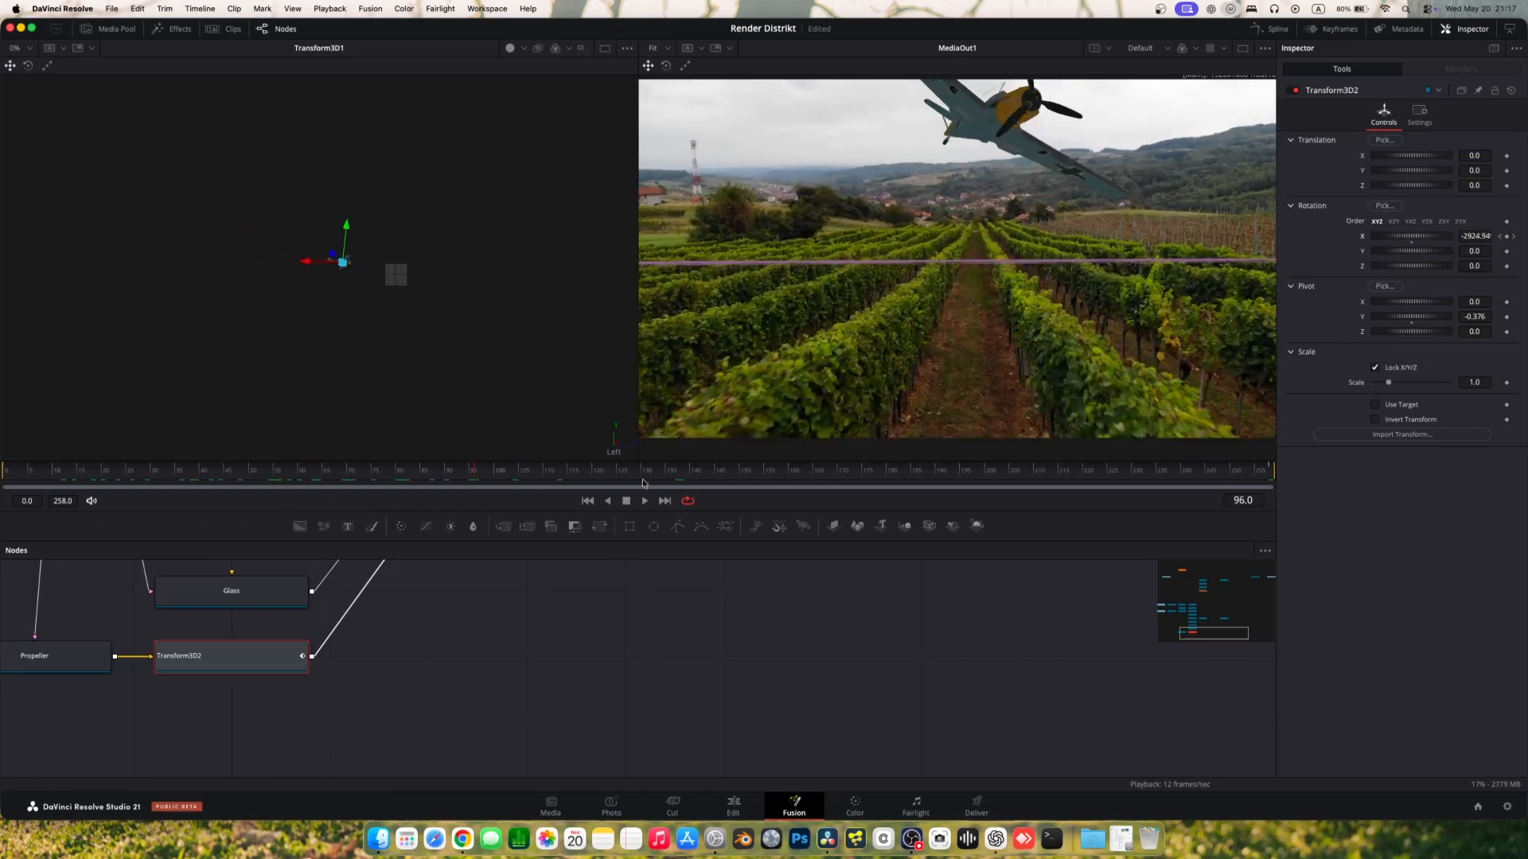
click(645, 500)
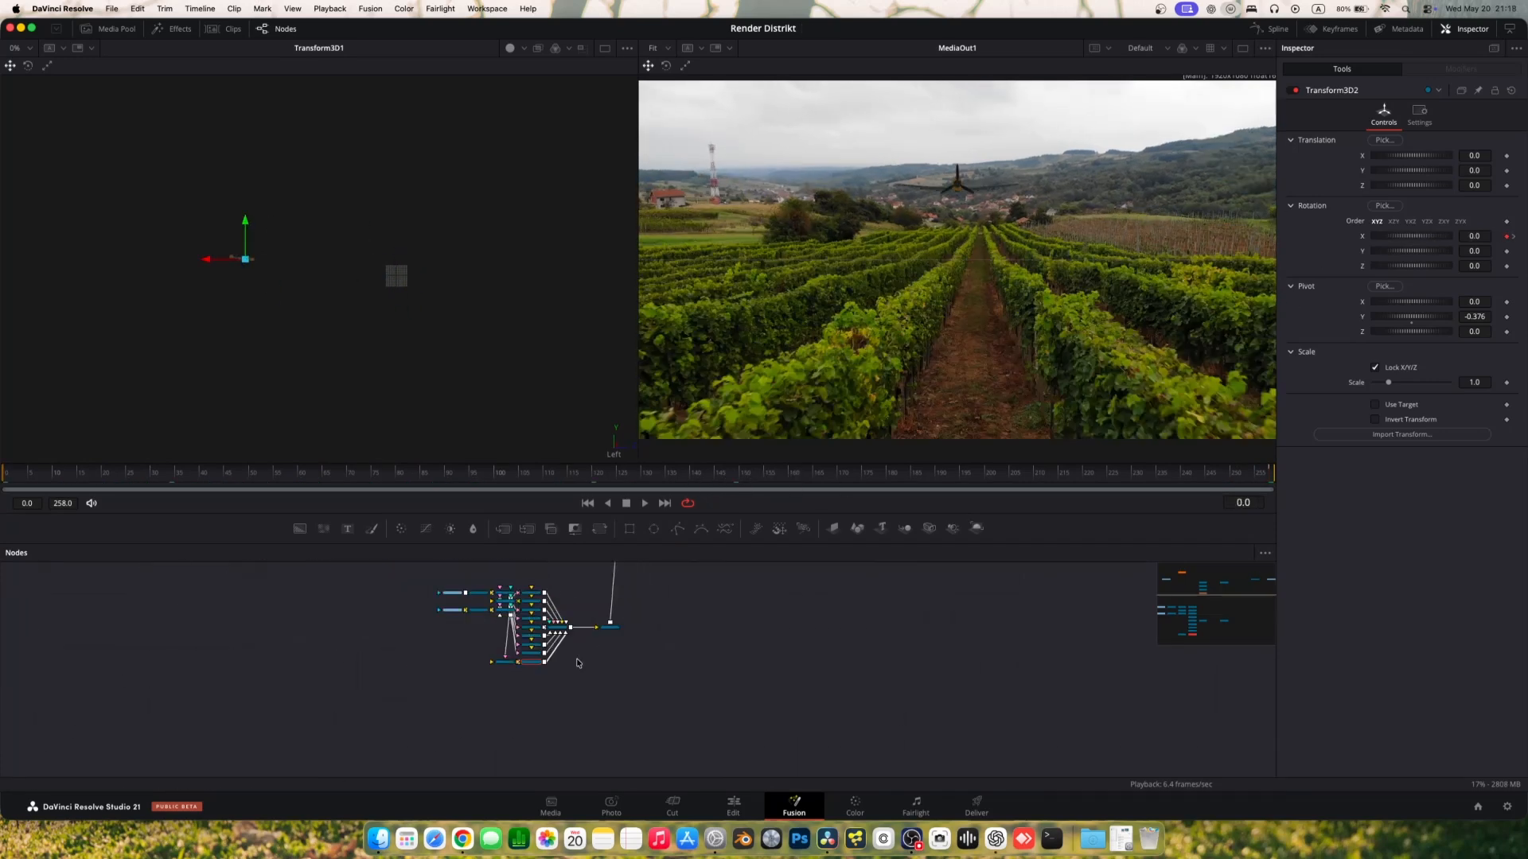
Step: Display the Merge1 composite in the first viewer and select the MediaOut1 node
drag(578, 664, 587, 768)
scroll(624, 629, up, 8)
click(1033, 618)
drag(1004, 700, 750, 633)
key(1)
drag(379, 595, 528, 567)
click(220, 677)
drag(276, 767, 948, 589)
key(1)
click(1088, 577)
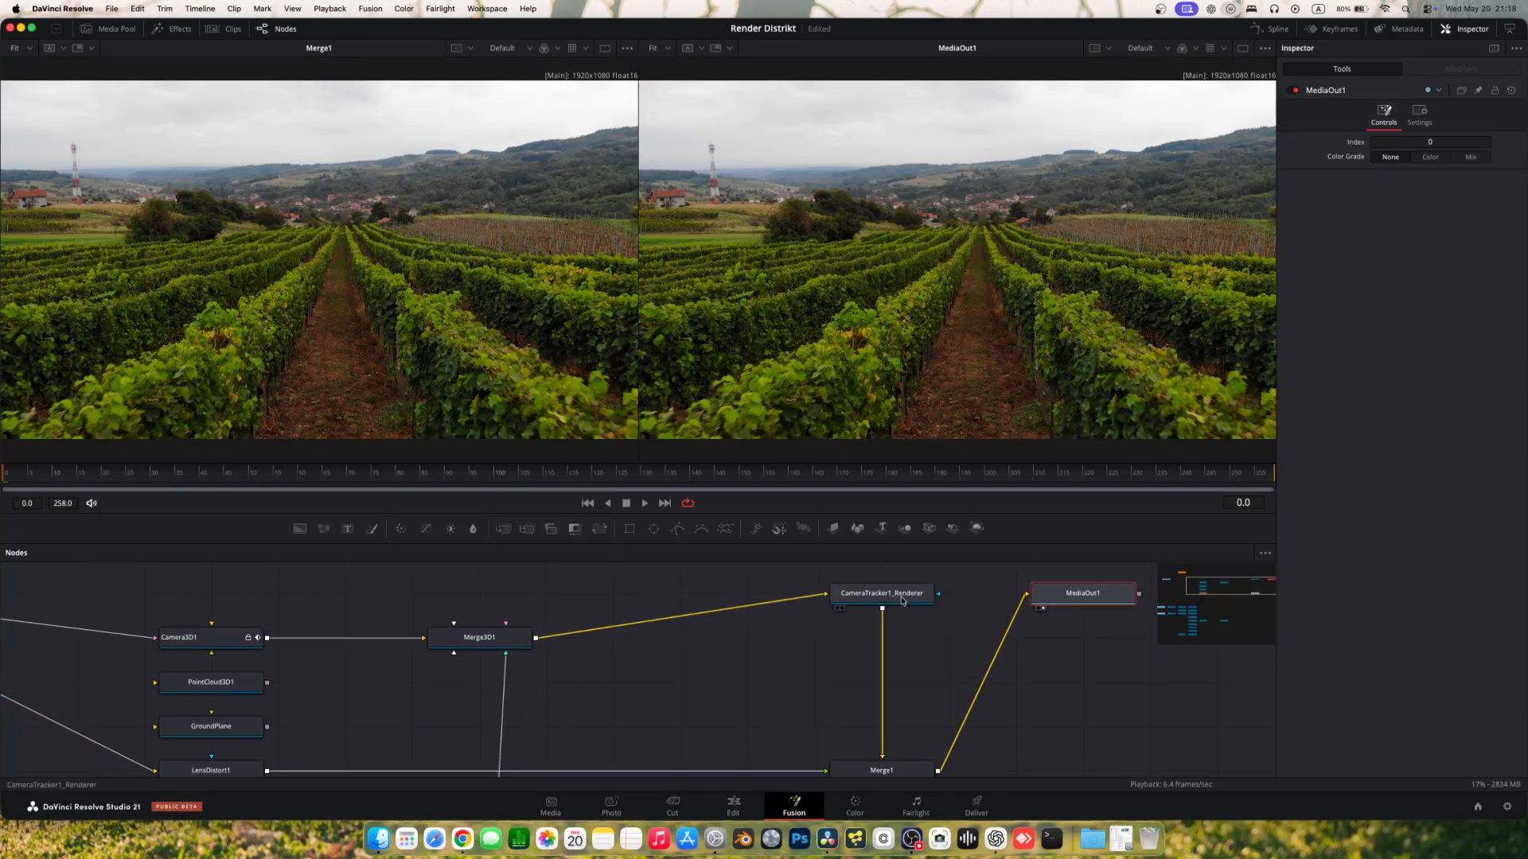
Step: Disconnect LensDistort1 and delete Merge1 so CameraTracker1_Renderer feeds MediaOut1 directly, and save the project
click(211, 770)
click(1368, 248)
click(1023, 519)
click(416, 731)
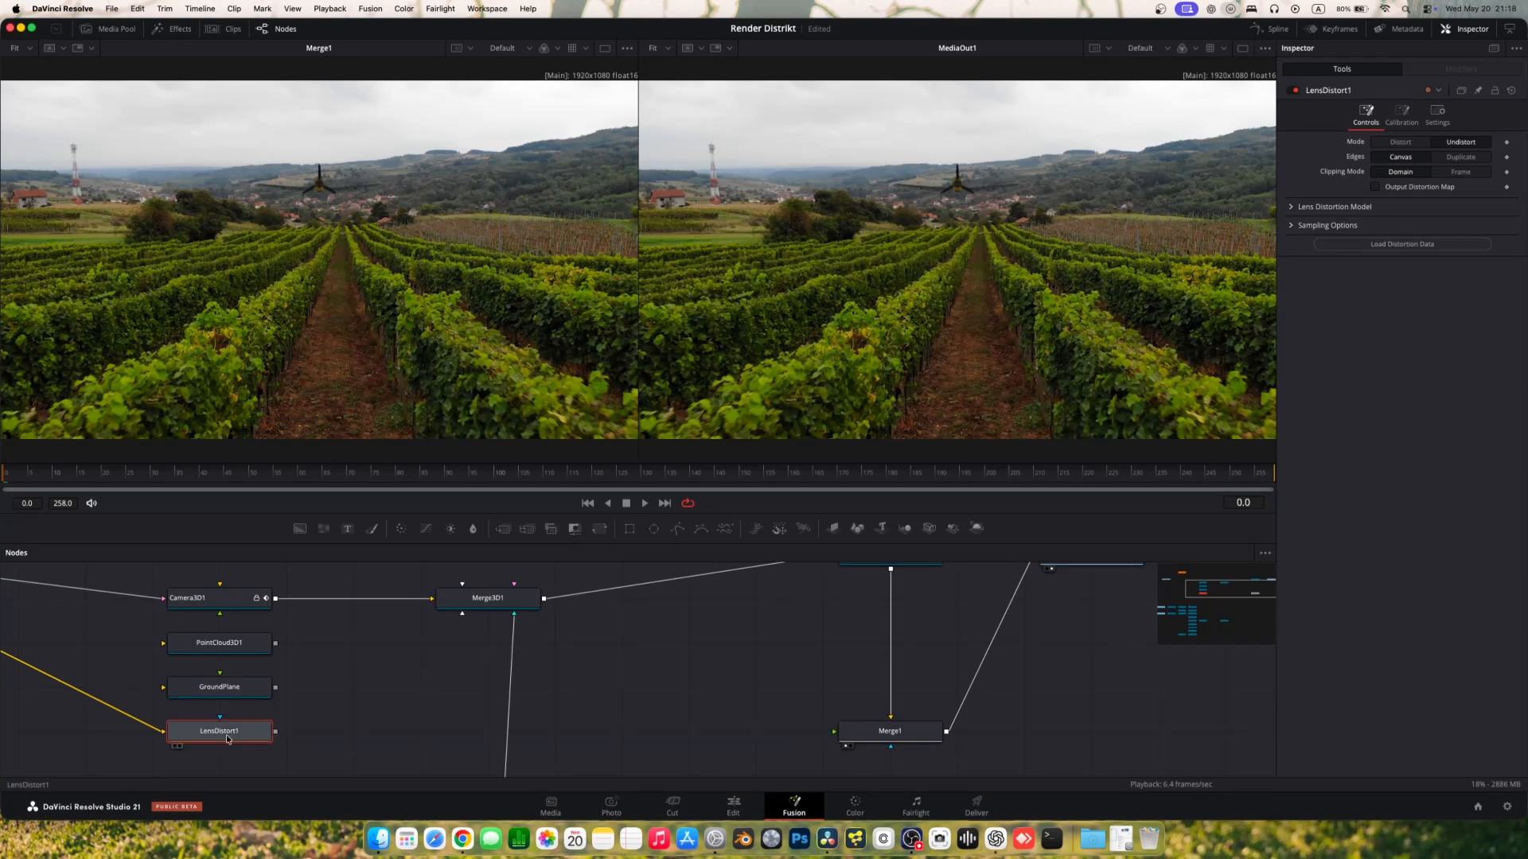
click(890, 732)
key(Delete)
key(super+s)
Step: Add a Directional Light node and connect it to Merge3D1
drag(491, 590, 701, 650)
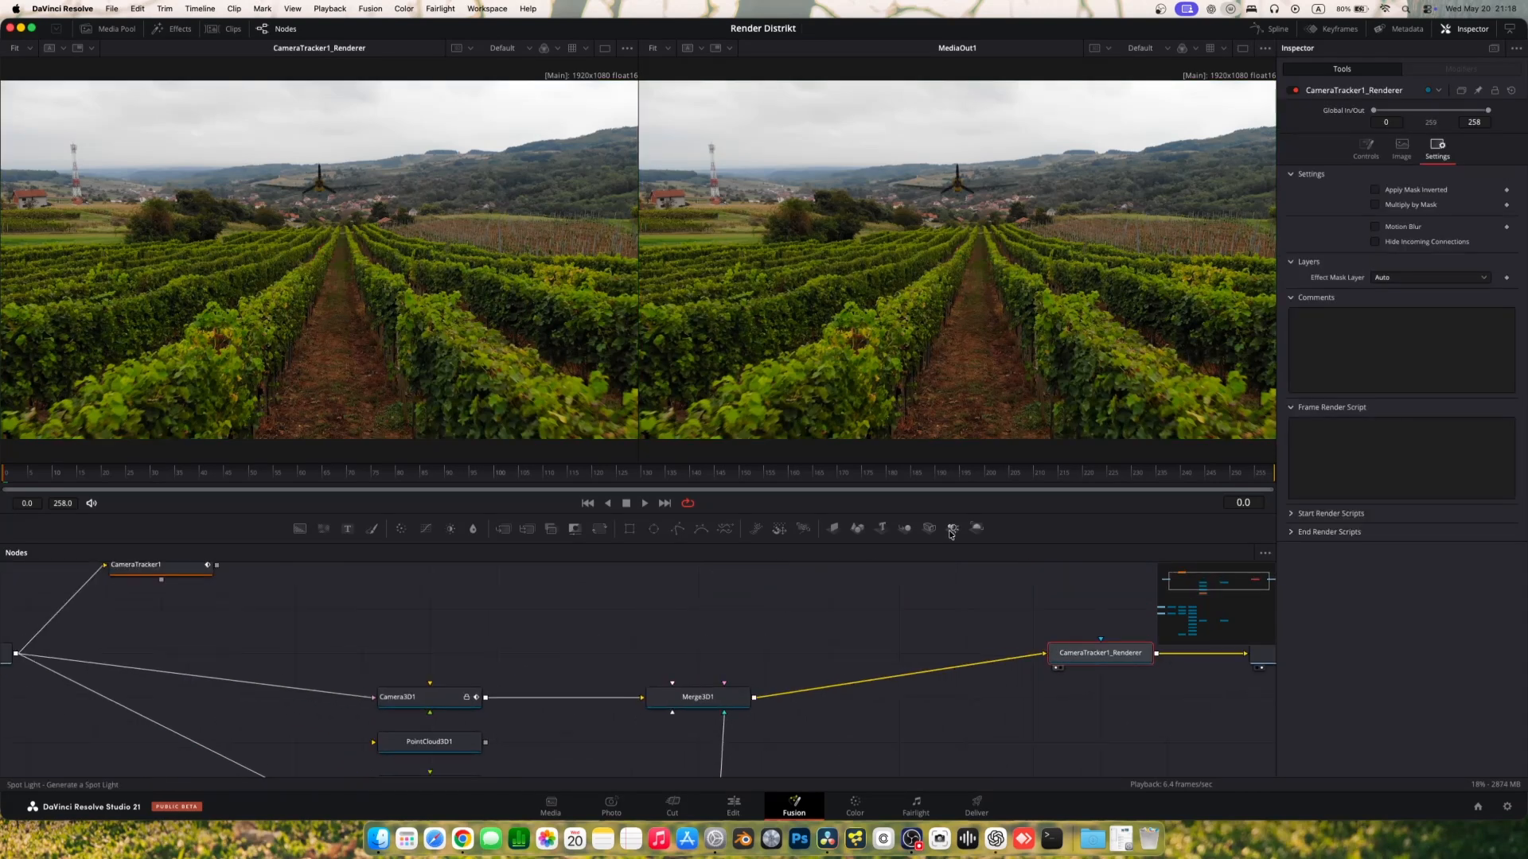
click(669, 595)
key(shift+space)
text(ligh)
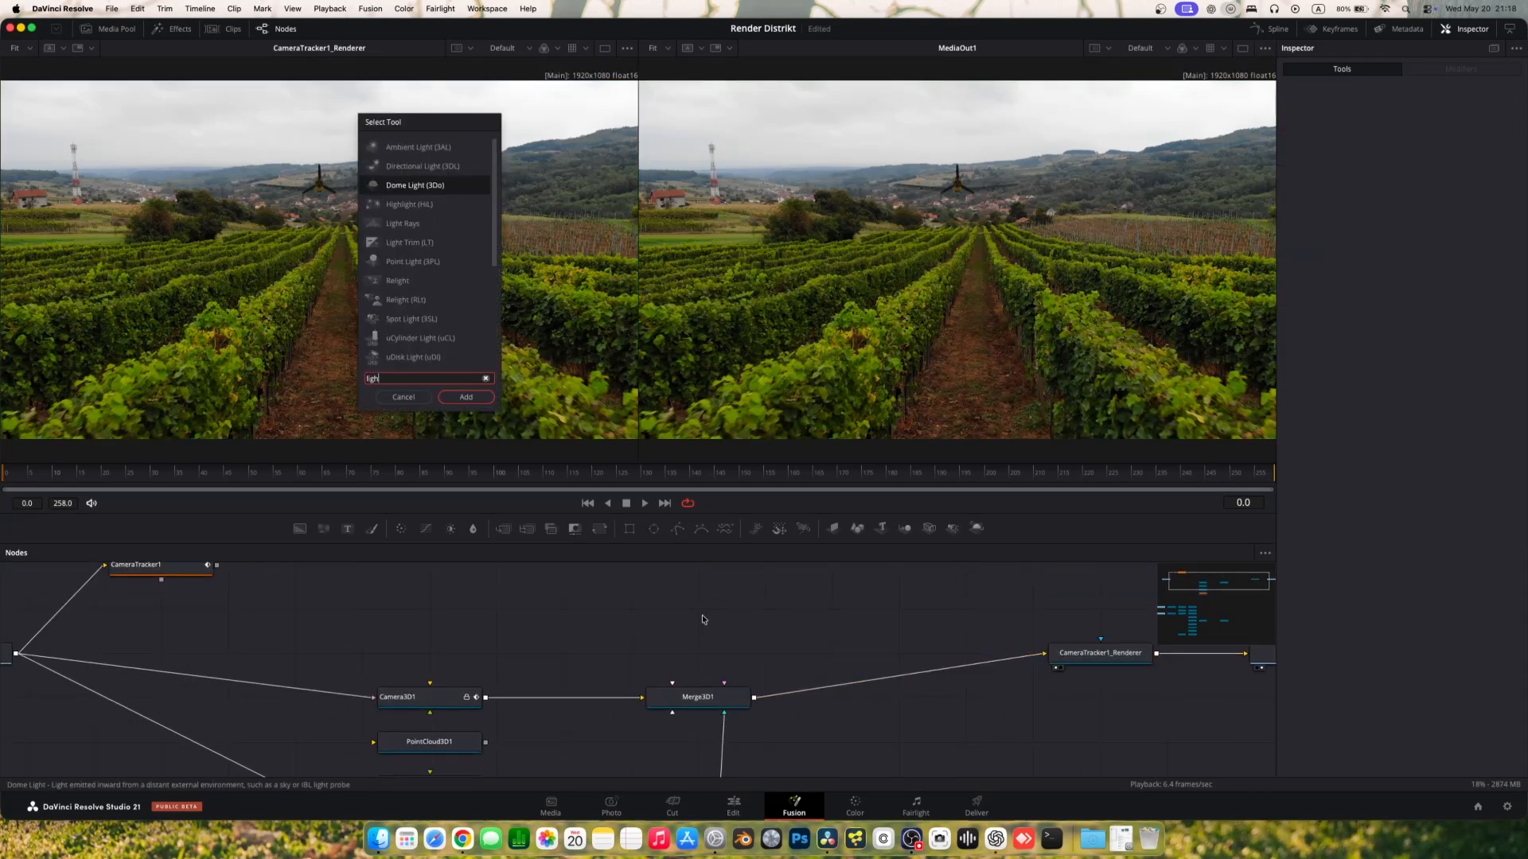
click(418, 146)
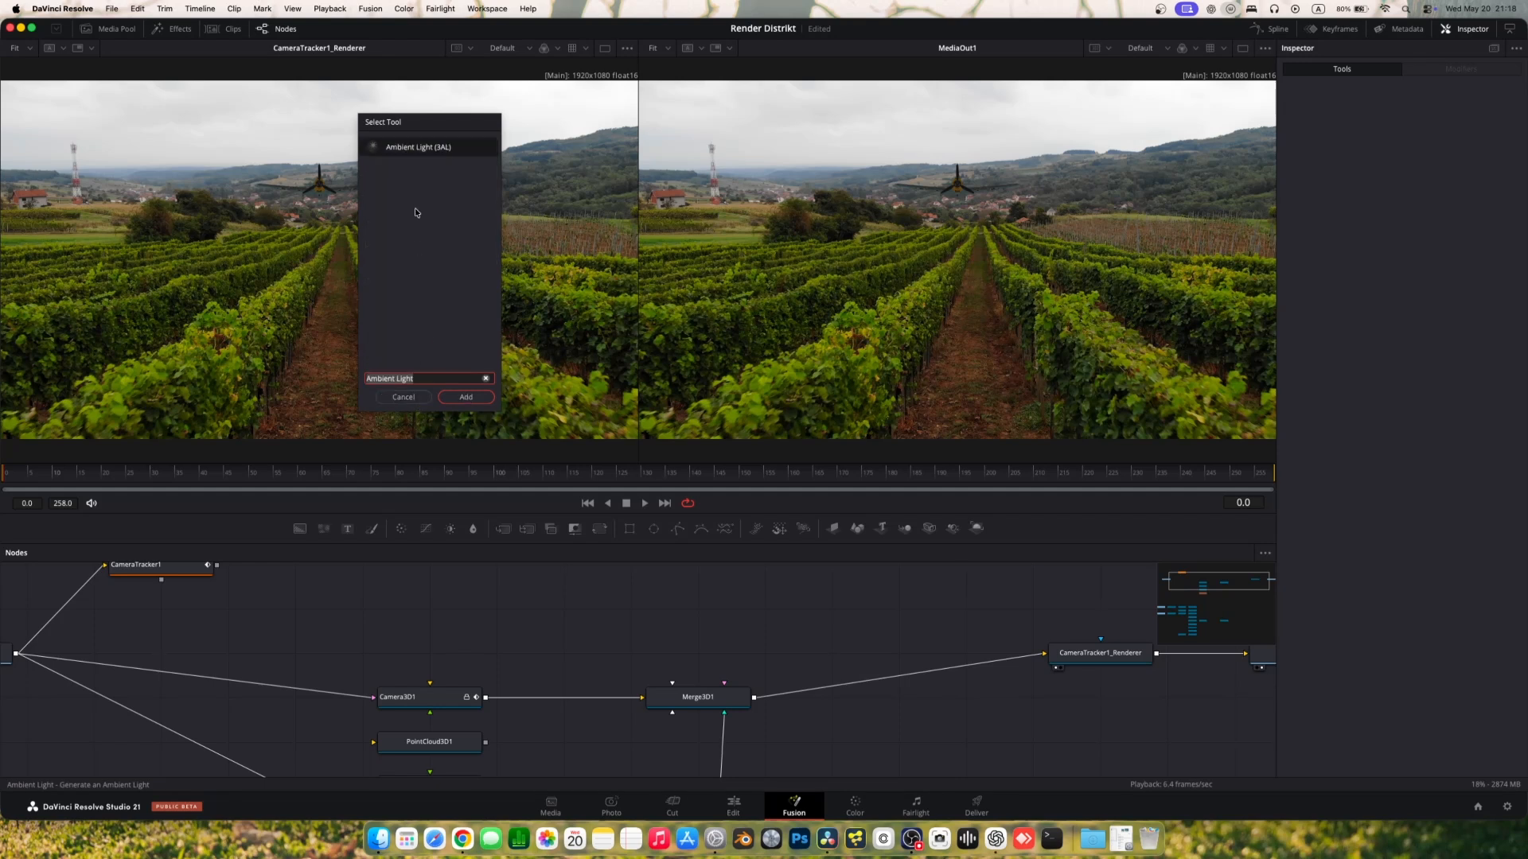
text(light)
double_click(423, 166)
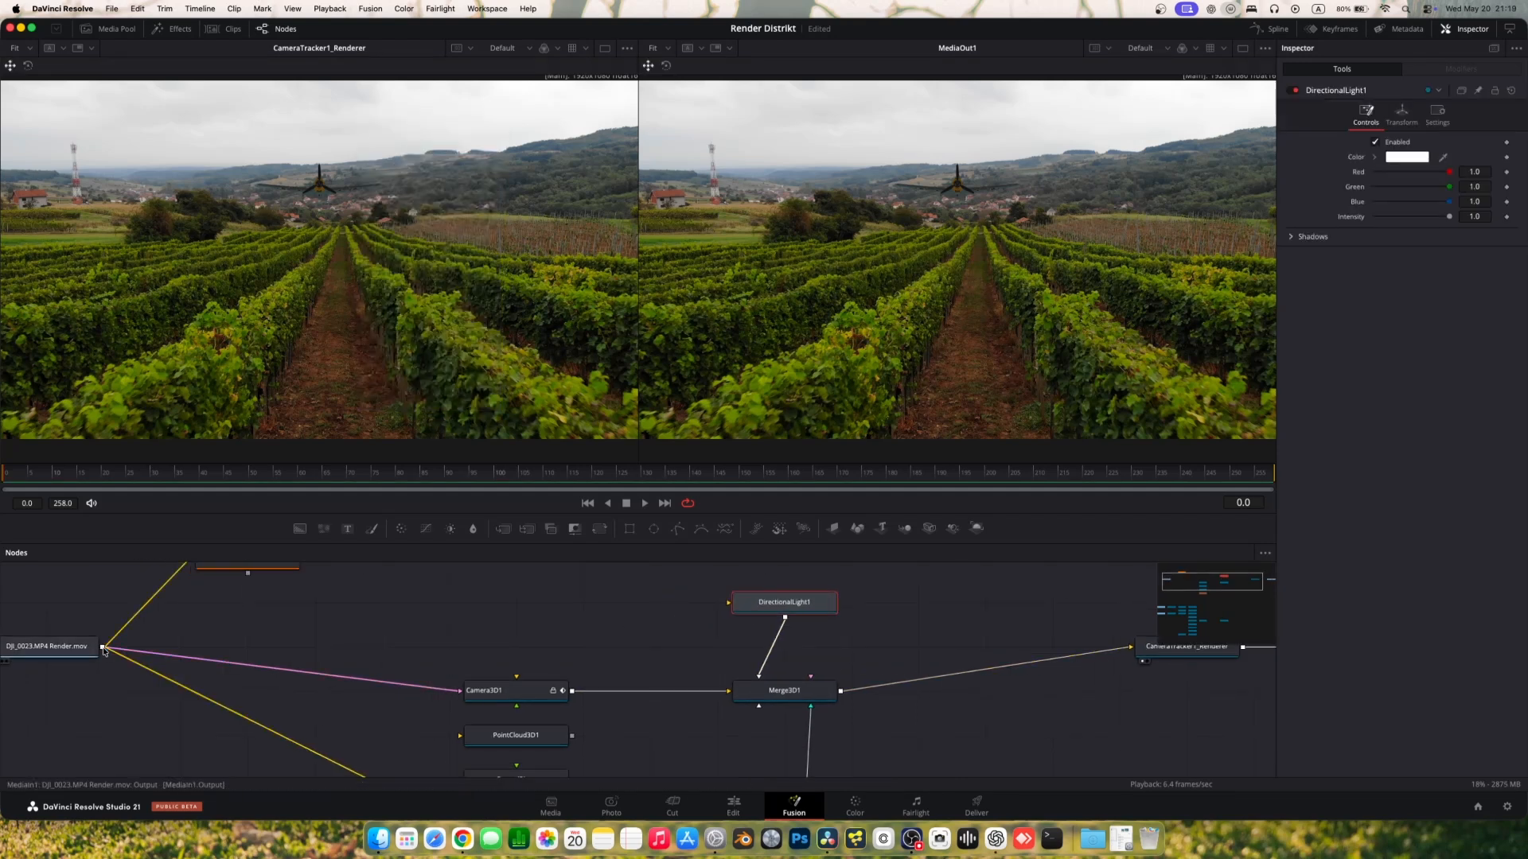
Step: Display the Merge3D1 scene in the first viewer and DirectionalLight1 in the second, with both seen in perspective
key(1)
click(783, 691)
key(1)
drag(447, 319, 310, 394)
drag(396, 281, 447, 377)
click(784, 603)
key(2)
drag(986, 229, 1153, 385)
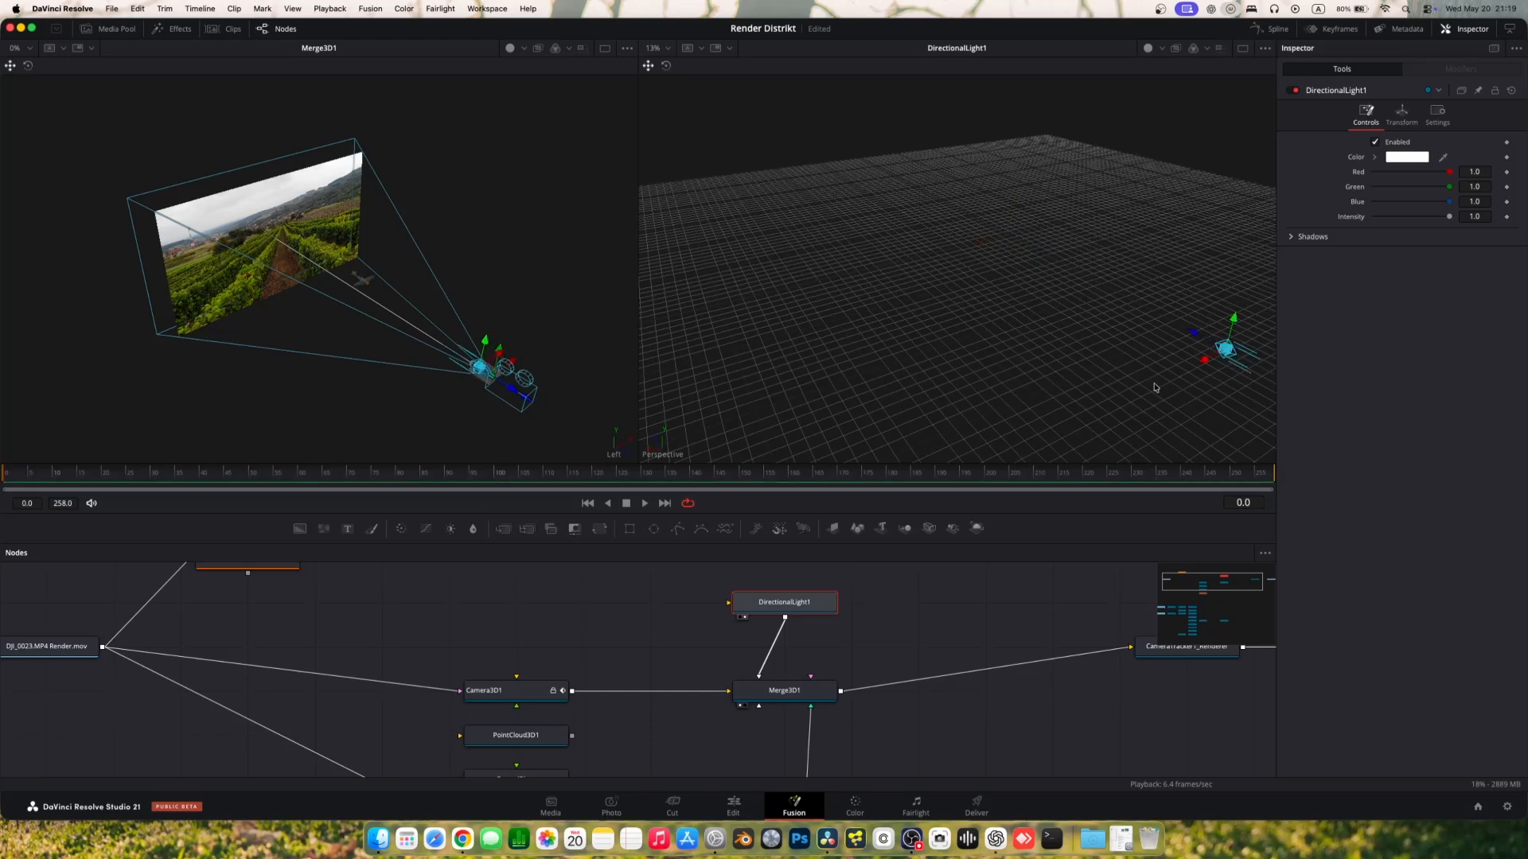
Step: Raise the directional light above the airplane's flight path and rotate it to shine down at an angle
scroll(1021, 291, down, 5)
drag(1055, 301, 1062, 113)
scroll(1058, 127, down, 6)
drag(482, 312, 258, 291)
drag(264, 349, 263, 232)
drag(322, 288, 147, 107)
drag(476, 174, 461, 239)
Step: Display CameraTracker1_Renderer in the second viewer and enable lighting and shadows for its render
key(space)
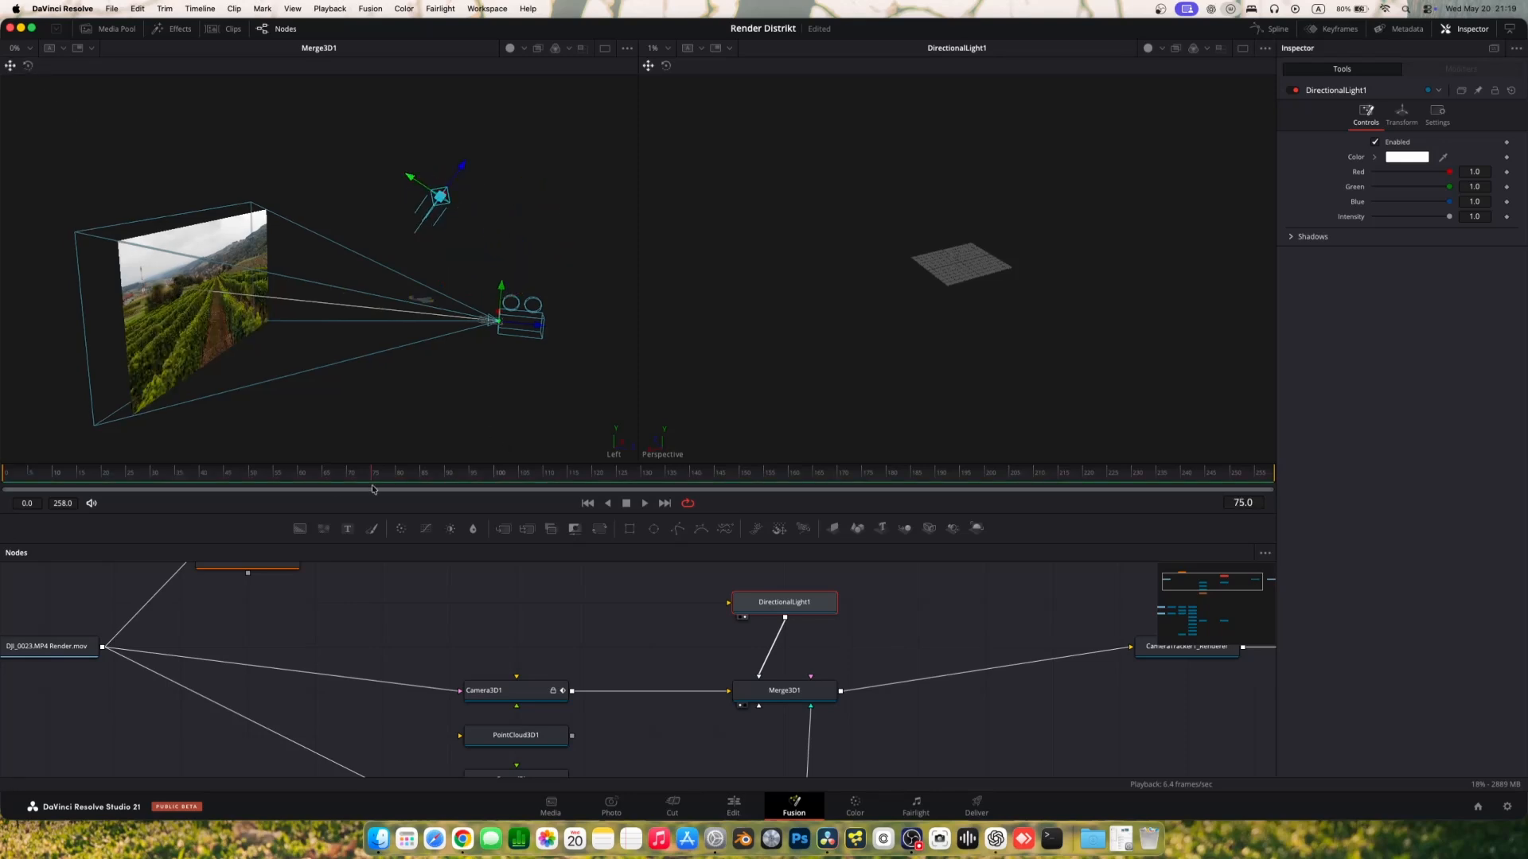
click(795, 696)
scroll(796, 695, right, 5)
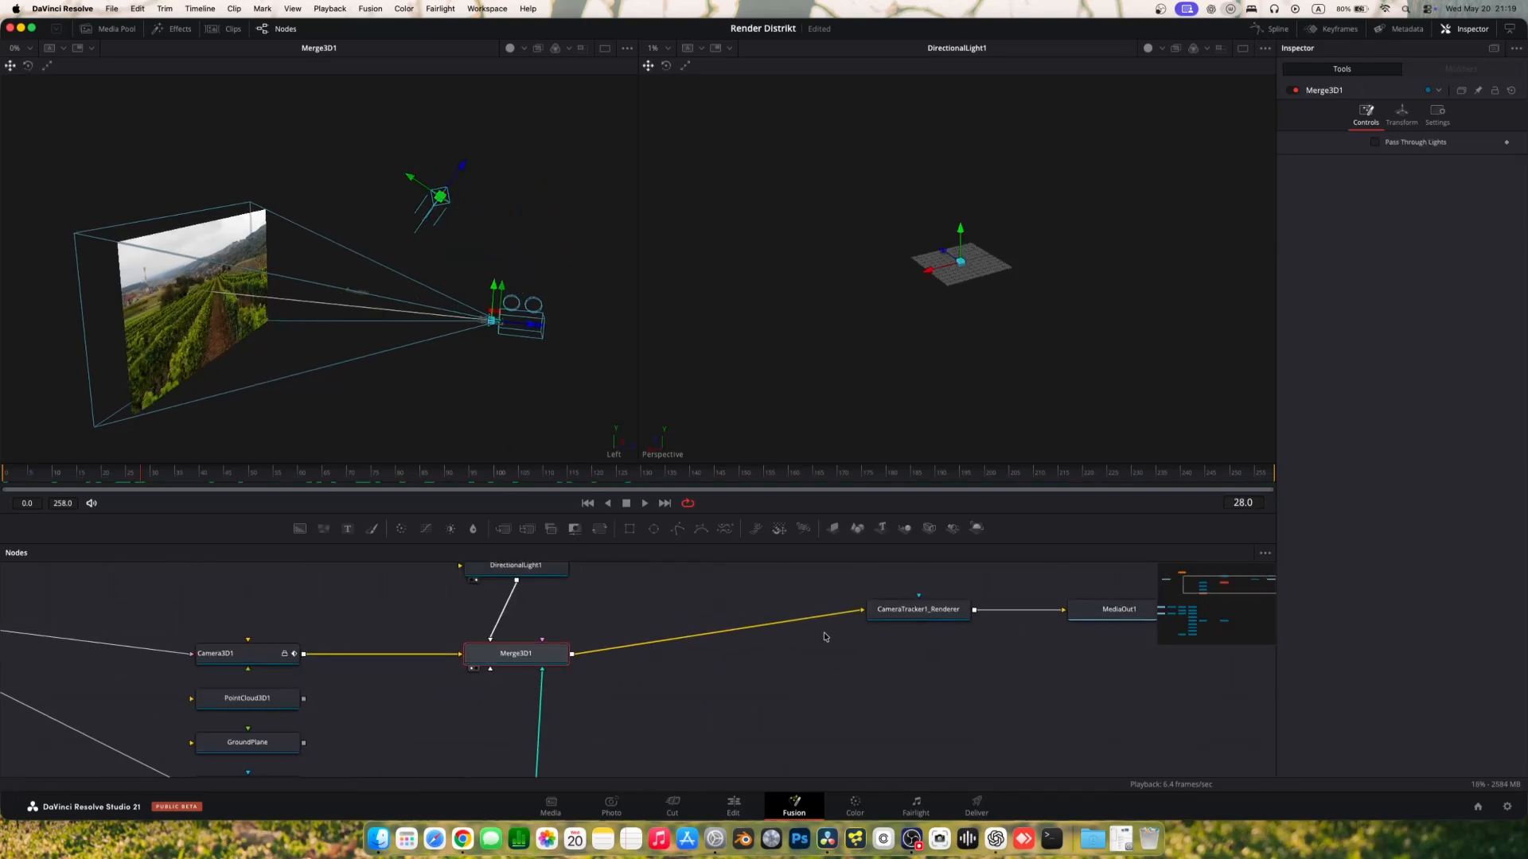
click(916, 612)
key(2)
click(1375, 152)
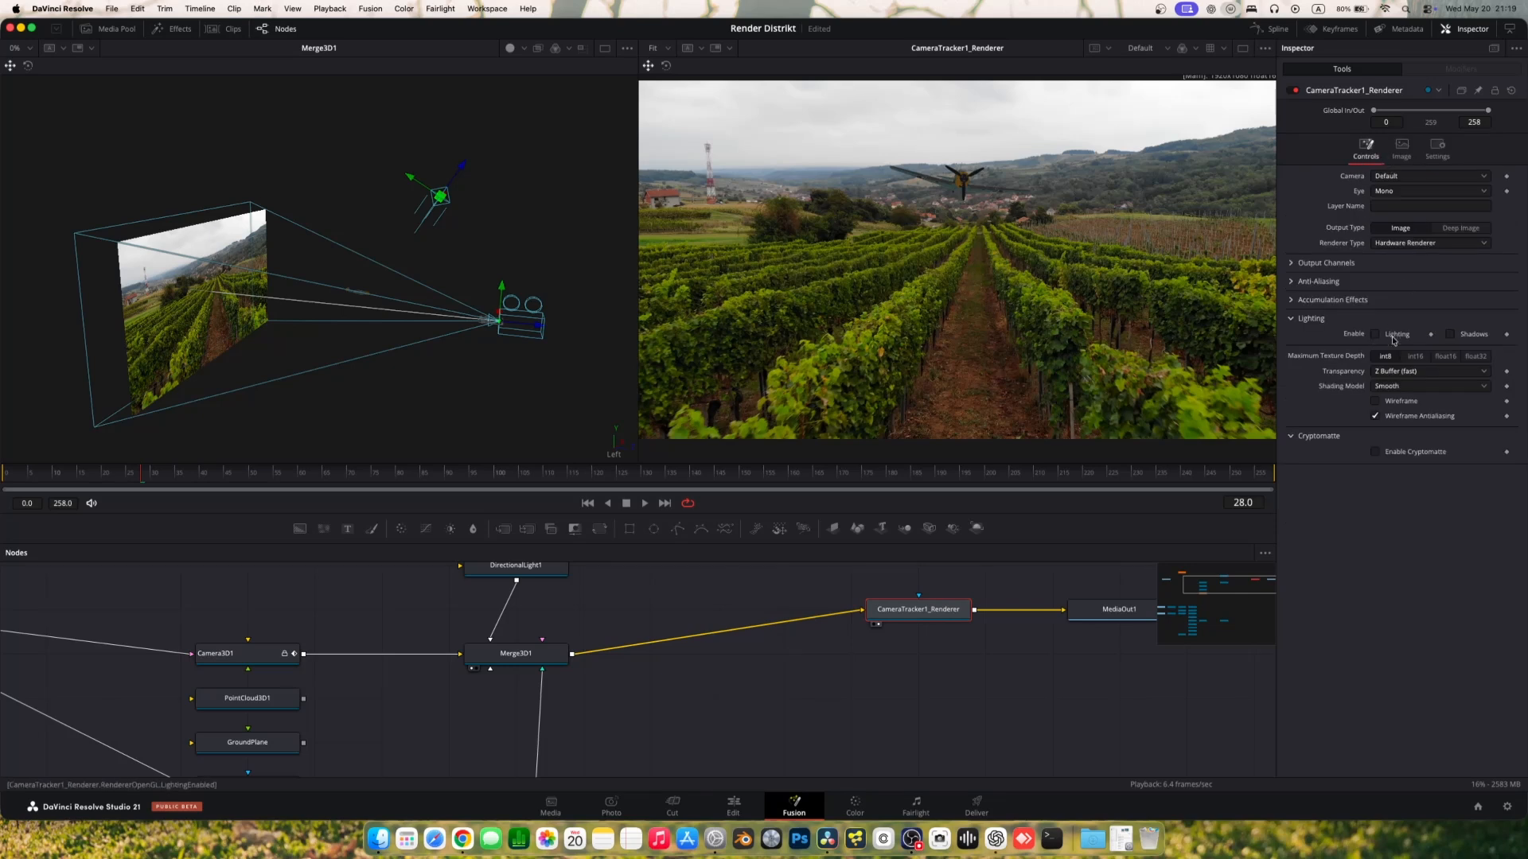
Step: Try stronger intensities on DirectionalLight1 and set its intensity to 2
click(441, 197)
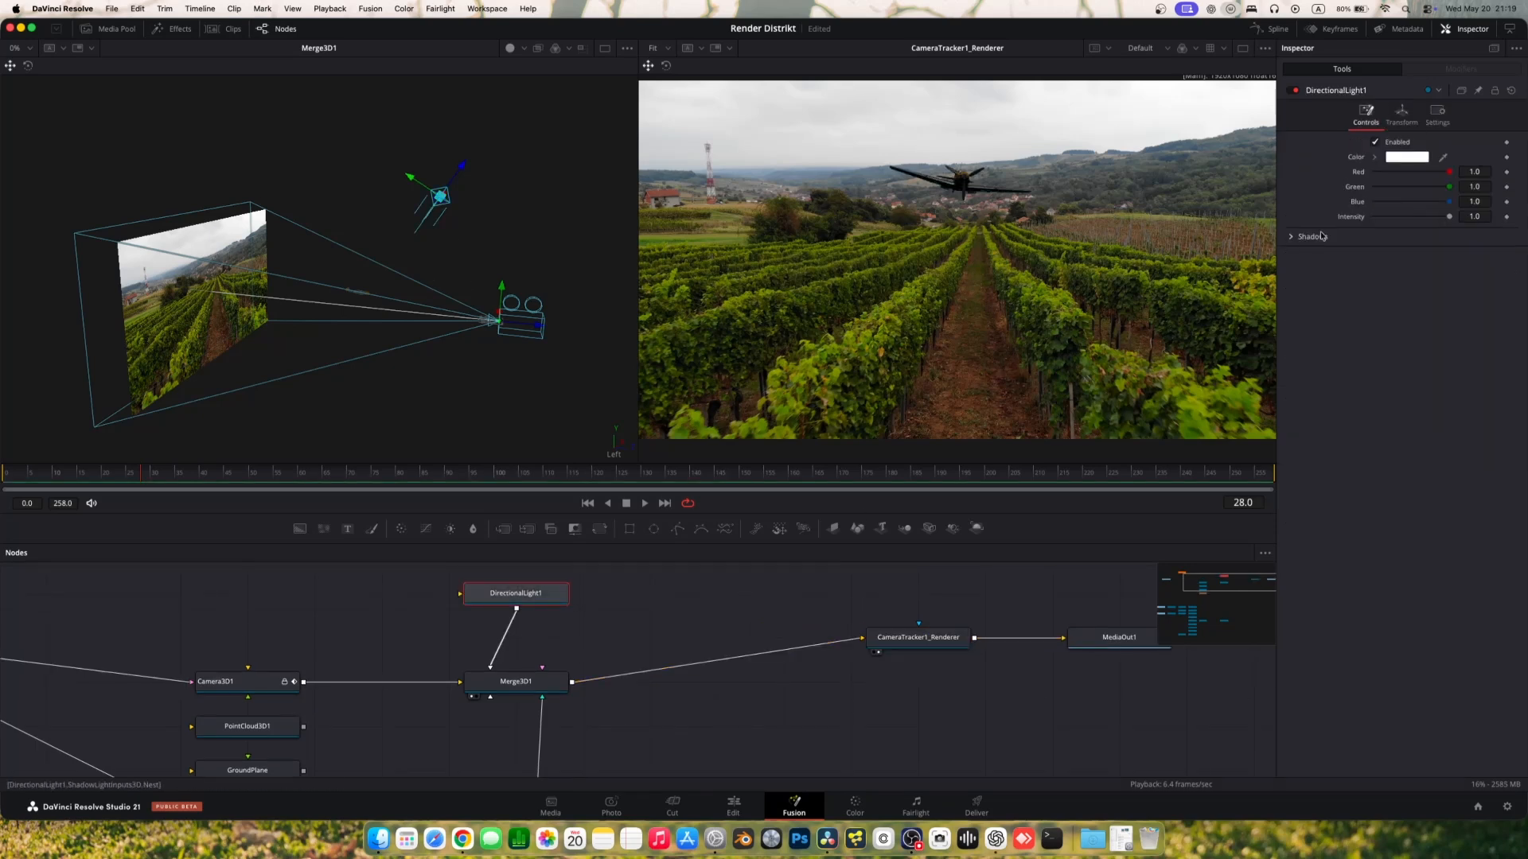
text(3)
key(Tab)
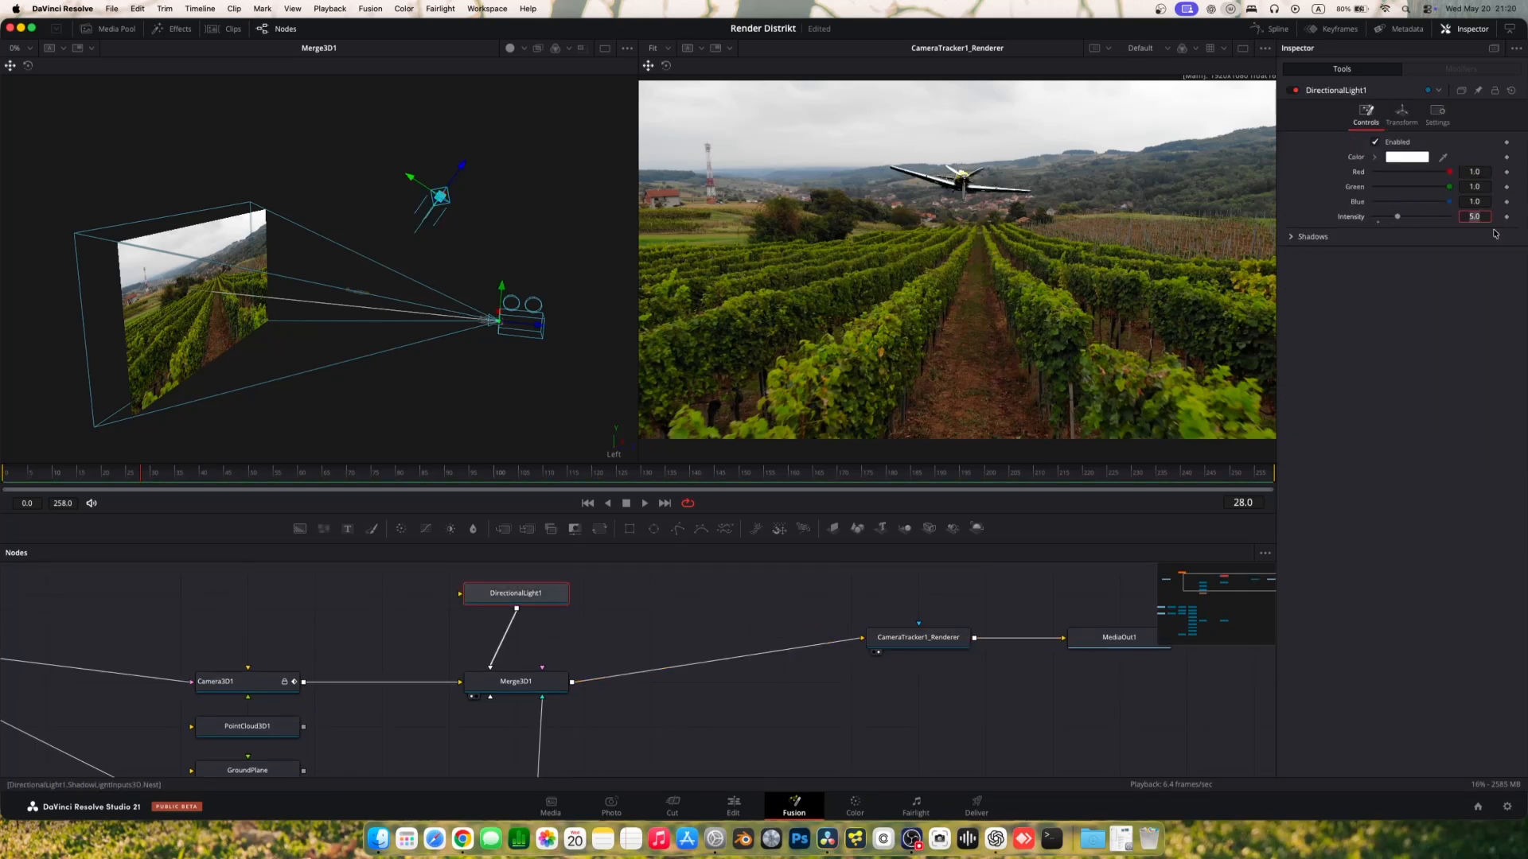
click(1481, 215)
text(2)
key(Tab)
Step: Add an Ambient Light node, connect it to Merge3D1 and place it beside the directional light node
scroll(1023, 199, up, 5)
scroll(953, 224, down, 3)
scroll(952, 224, down, 3)
key(shift+space)
text(ambient)
key(Return)
drag(773, 594, 527, 683)
scroll(628, 619, down, 5)
drag(673, 610, 480, 587)
Step: Display Merge3D1 in the first viewer and position the ambient light between the background plate and the camera
key(1)
drag(527, 325, 452, 317)
click(574, 650)
key(1)
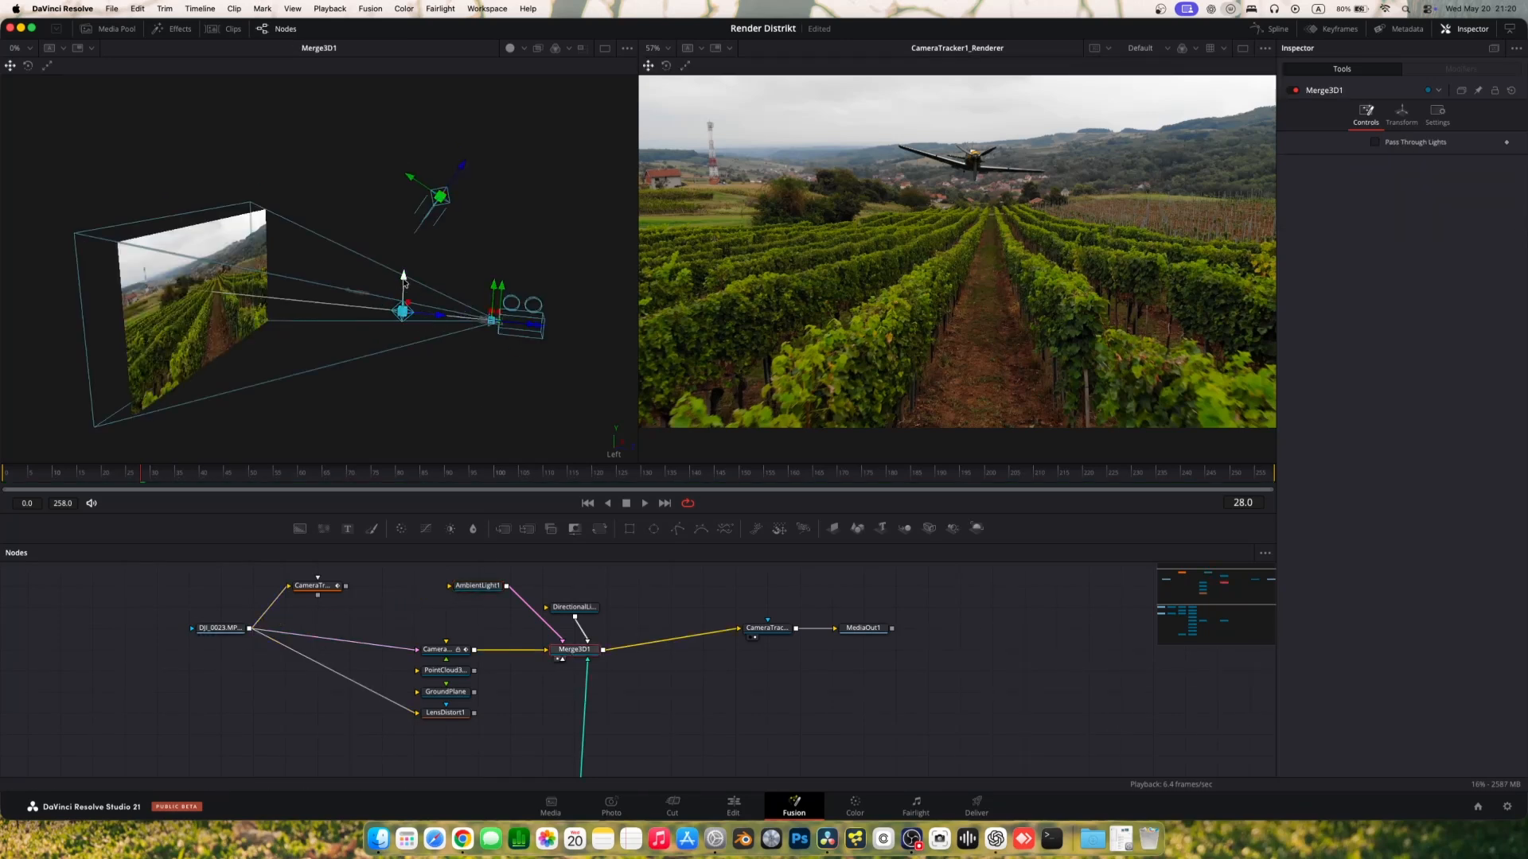
click(1401, 125)
click(1366, 120)
Step: Adjust the ambient light's intensity and set the directional light's intensity to about 1.853
click(477, 587)
drag(1388, 217, 1427, 219)
drag(581, 610, 582, 590)
scroll(582, 590, up, 5)
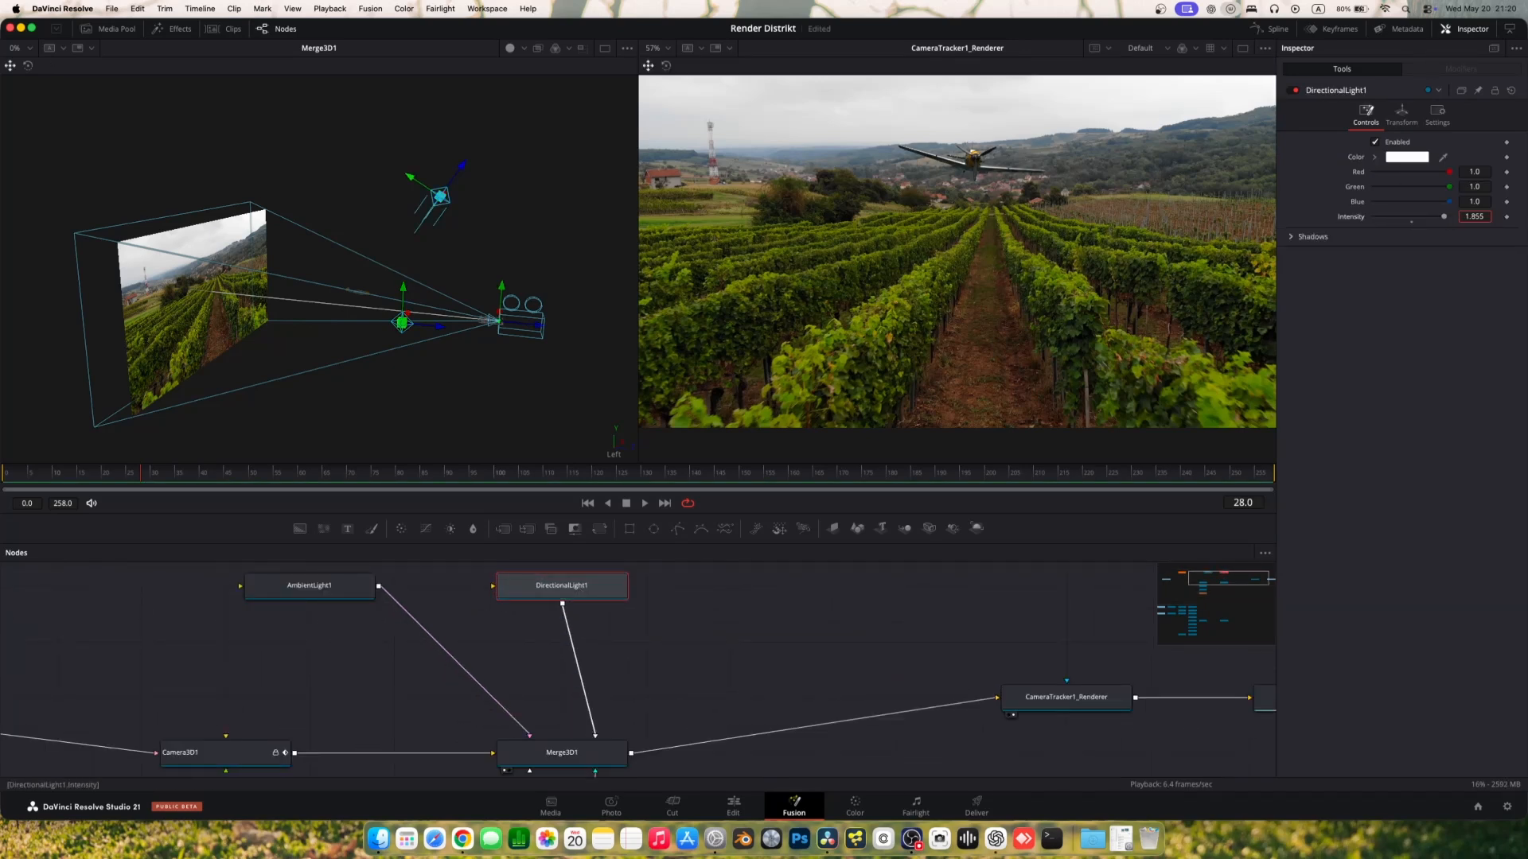
Step: Examine the lit airplane up close and compare the render with the renderer's lighting off and on
scroll(974, 237, up, 5)
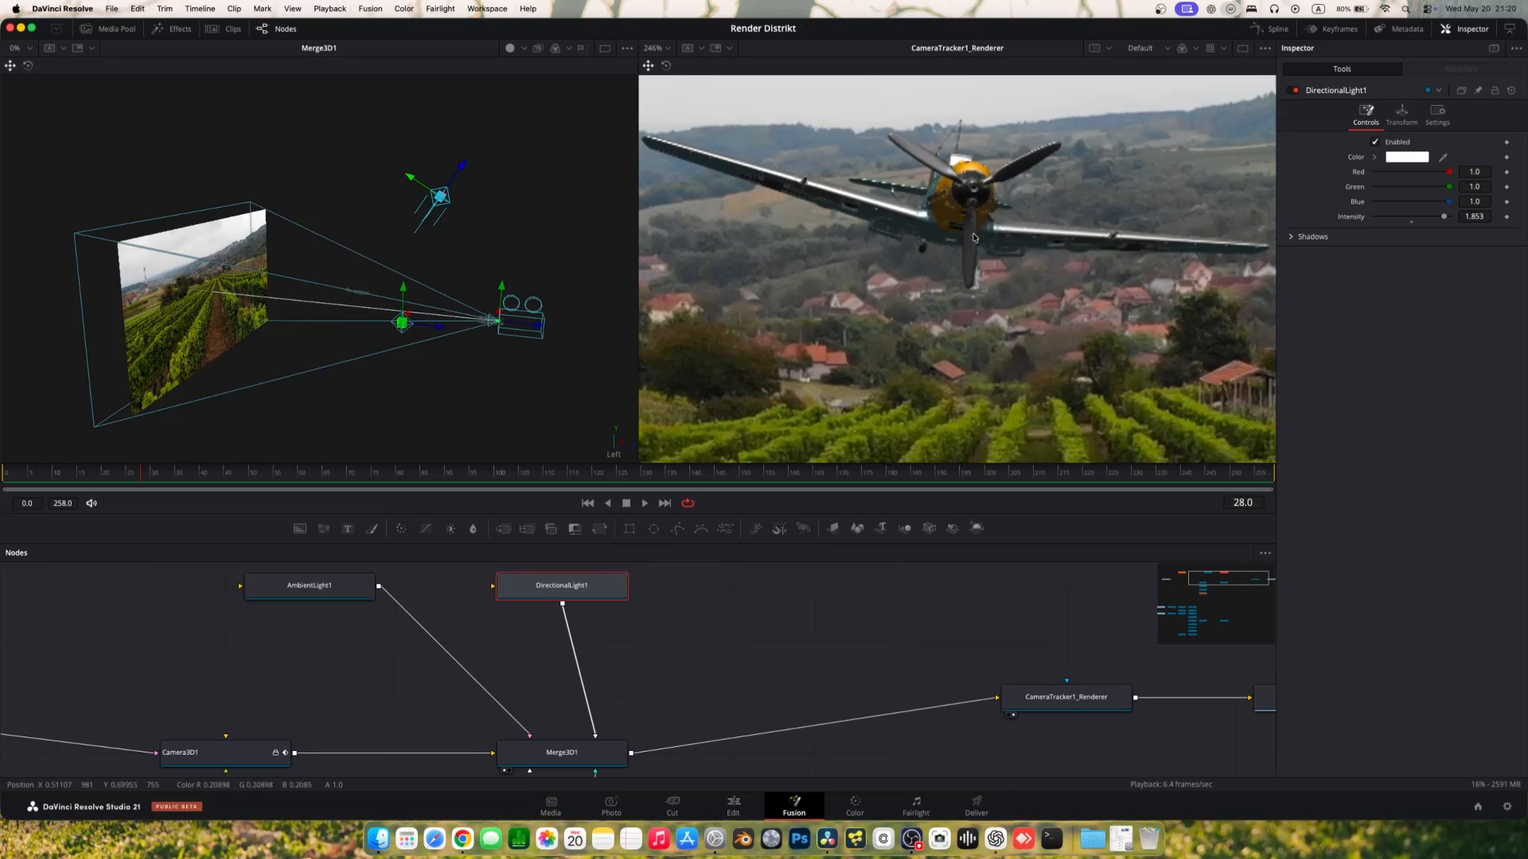
scroll(972, 236, down, 3)
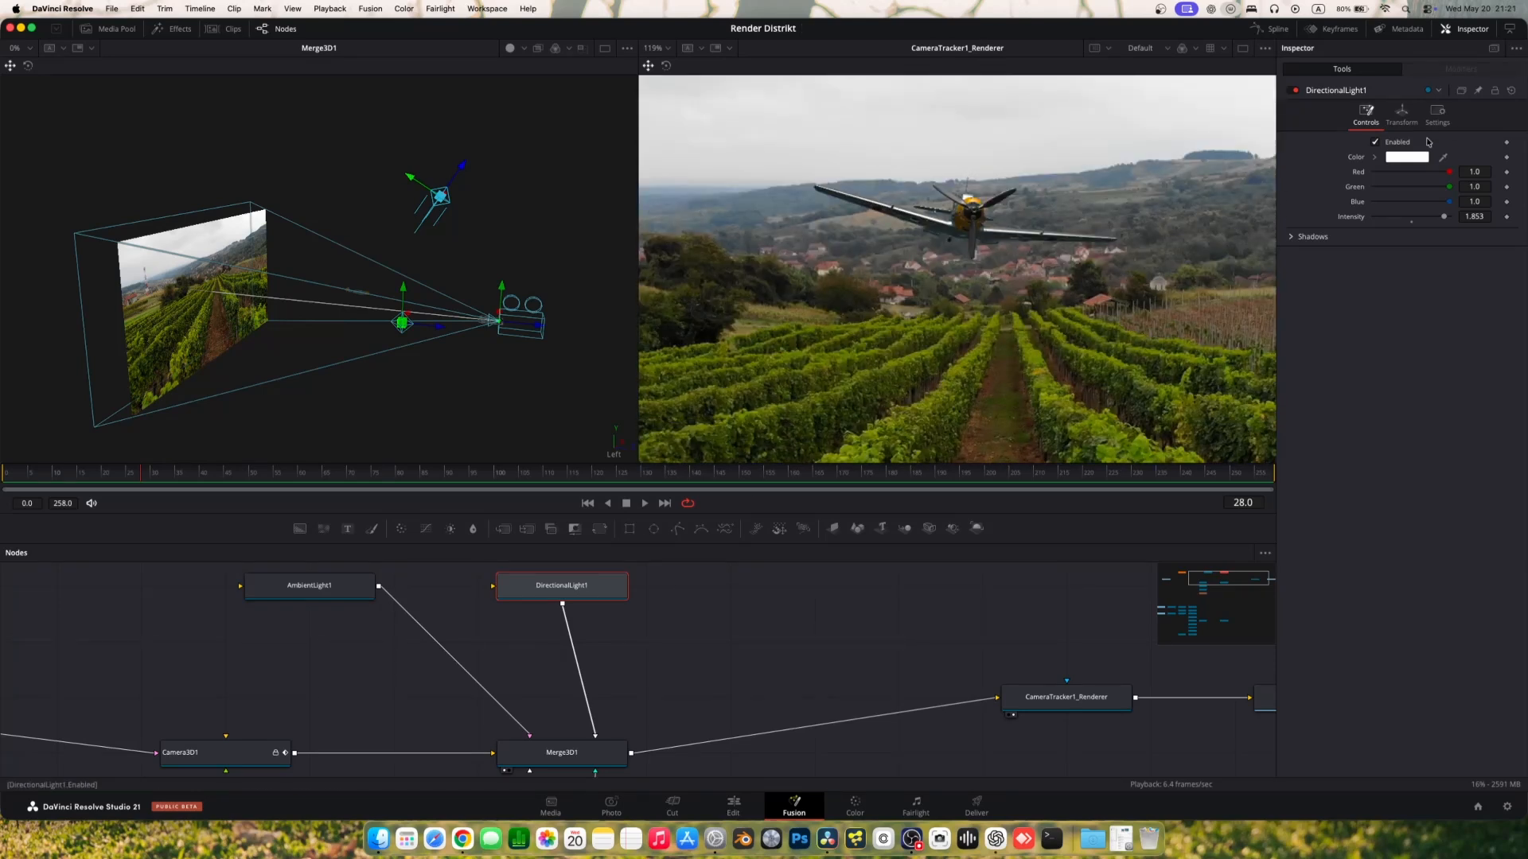
click(1066, 698)
click(1374, 335)
click(1374, 335)
scroll(1016, 167, down, 3)
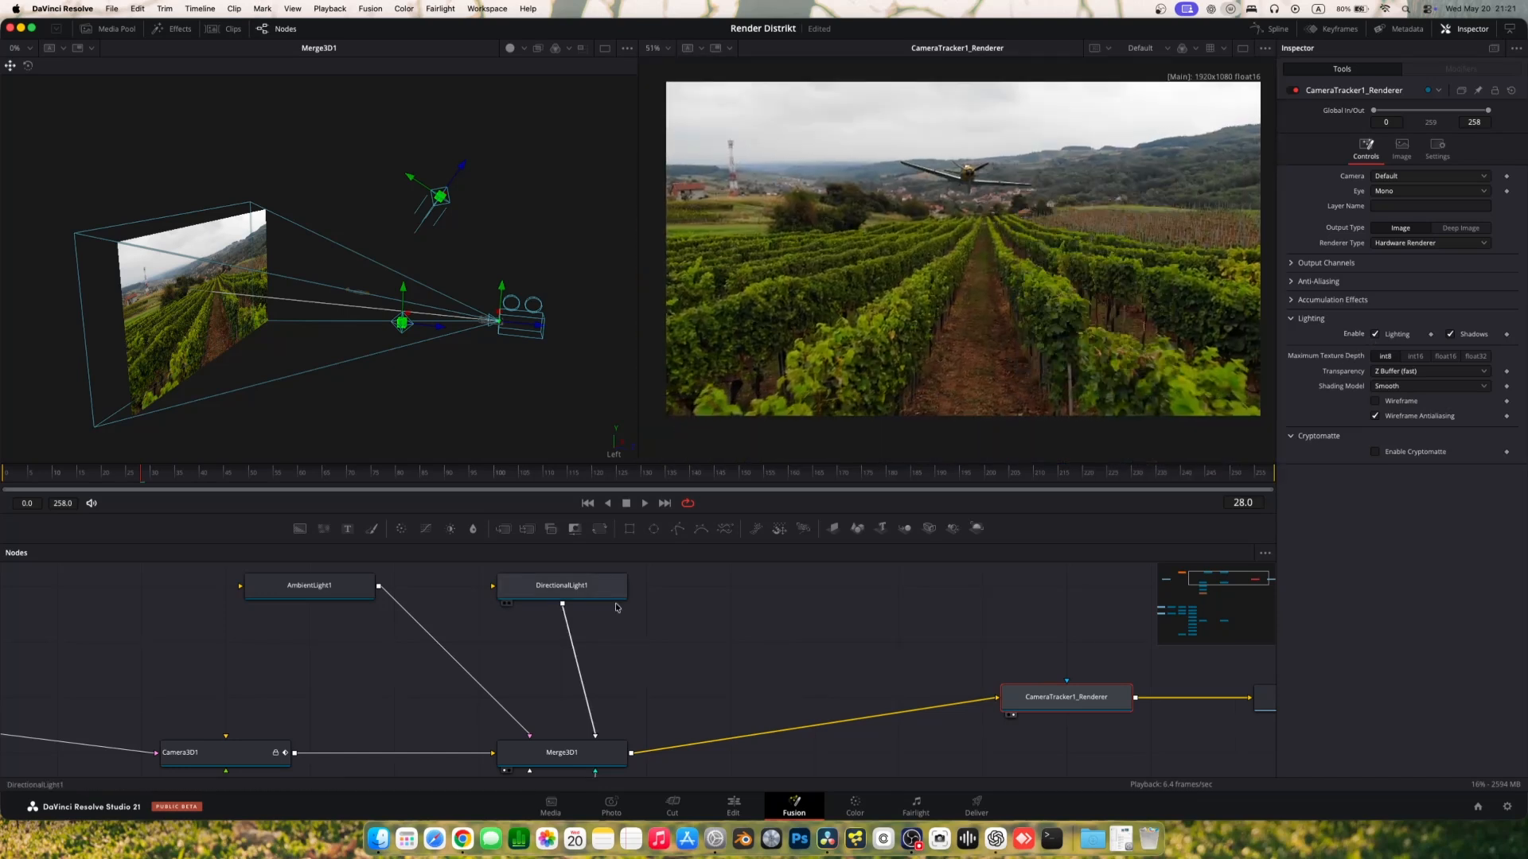
Step: Tidy the node layout by moving CameraTracker1_Renderer and MediaOut1 closer to Merge3D1
scroll(616, 607, down, 5)
drag(824, 635, 891, 635)
drag(684, 723, 657, 700)
drag(722, 612, 673, 612)
drag(866, 612, 770, 612)
right_click(784, 580)
click(762, 581)
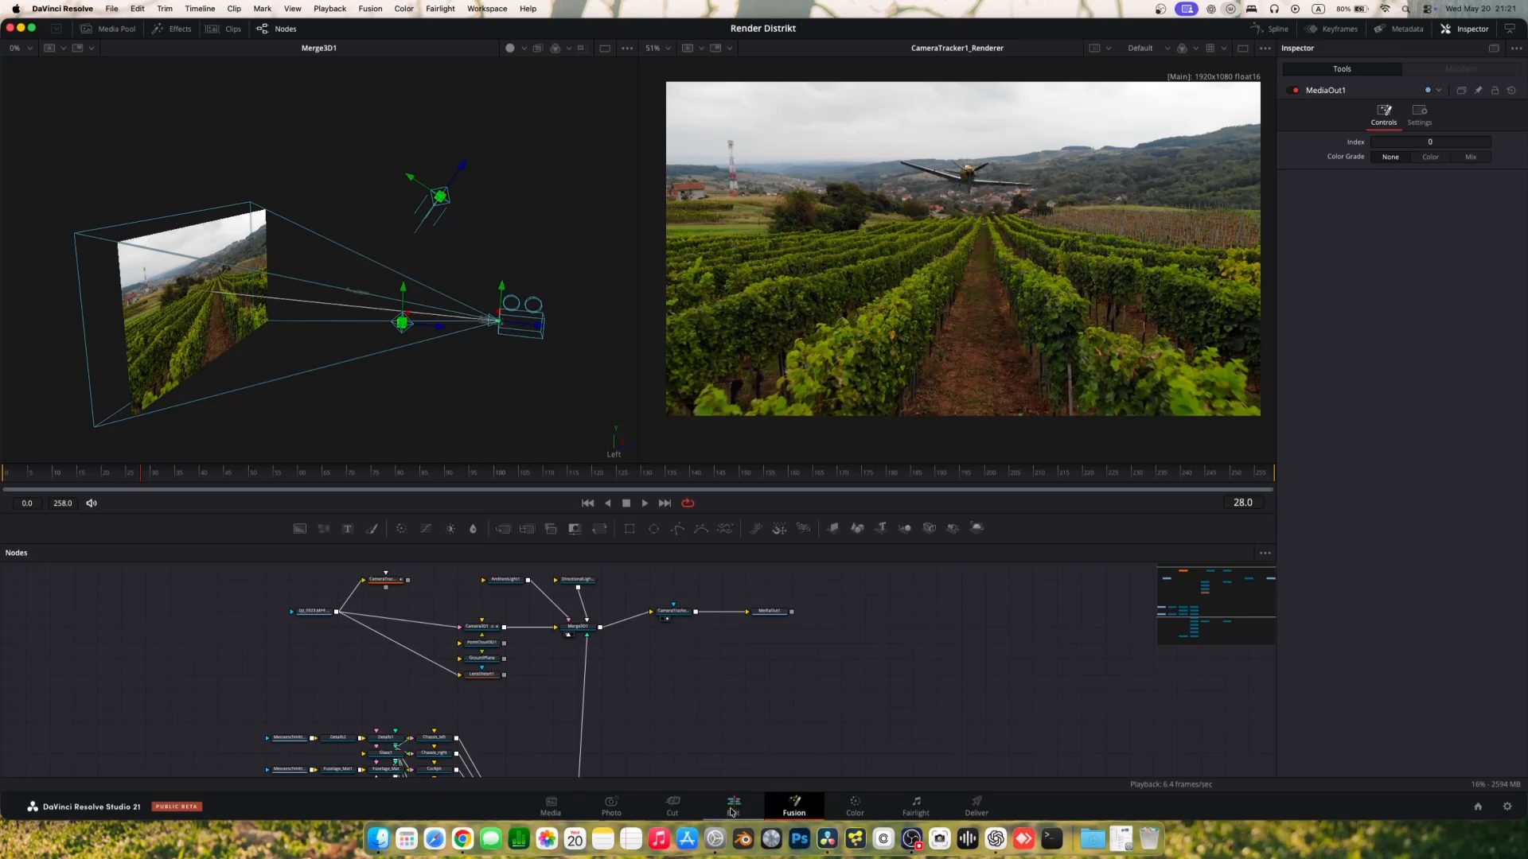
Step: Add a Renderer 3D node fed by the airplane's Transform3D1 branch
click(582, 730)
drag(689, 709, 703, 660)
key(shift+space)
text(r)
key(Return)
scroll(737, 638, up, 3)
Step: Add a second MediaOut node after Renderer3D1 and display it in the second viewer
key(shift+space)
text(o)
key(Escape)
click(617, 671)
key(shift+space)
text(ou)
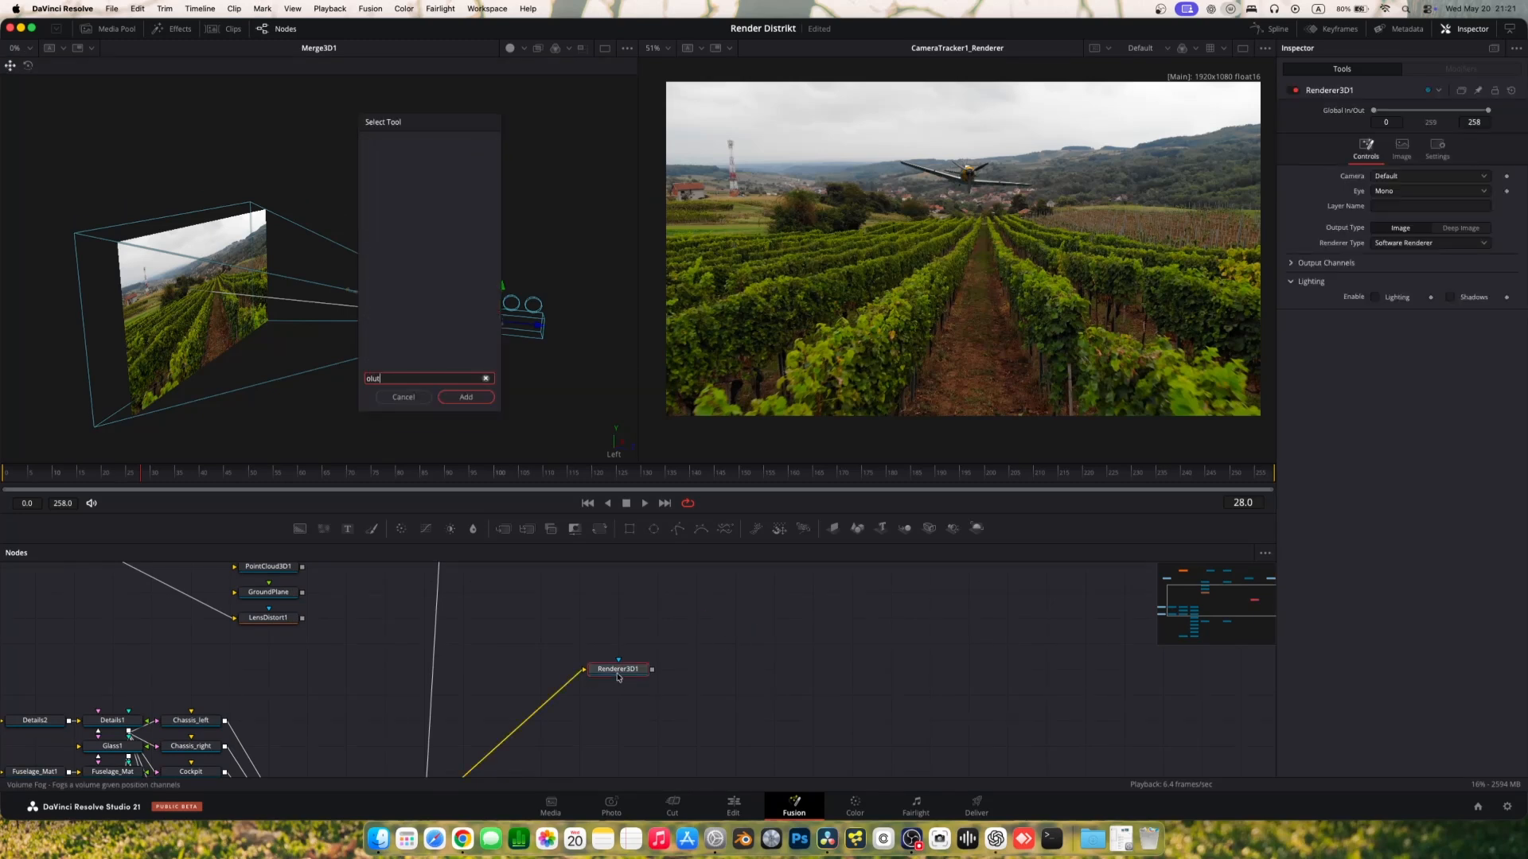
text(t)
key(Down)
key(Up)
key(Return)
drag(700, 673, 744, 674)
key(2)
Step: Insert a Merge 3D node between the airplane's transform and Renderer3D1, and connect the ambient and directional lights to it
scroll(759, 678, down, 5)
scroll(720, 663, up, 6)
click(386, 656)
scroll(403, 660, down, 8)
drag(362, 582, 464, 606)
drag(507, 667, 644, 685)
click(719, 603)
click(438, 754)
click(905, 528)
drag(444, 618, 475, 756)
Step: Display Renderer3D1 in the first viewer and enable its lighting
click(644, 685)
click(594, 685)
key(1)
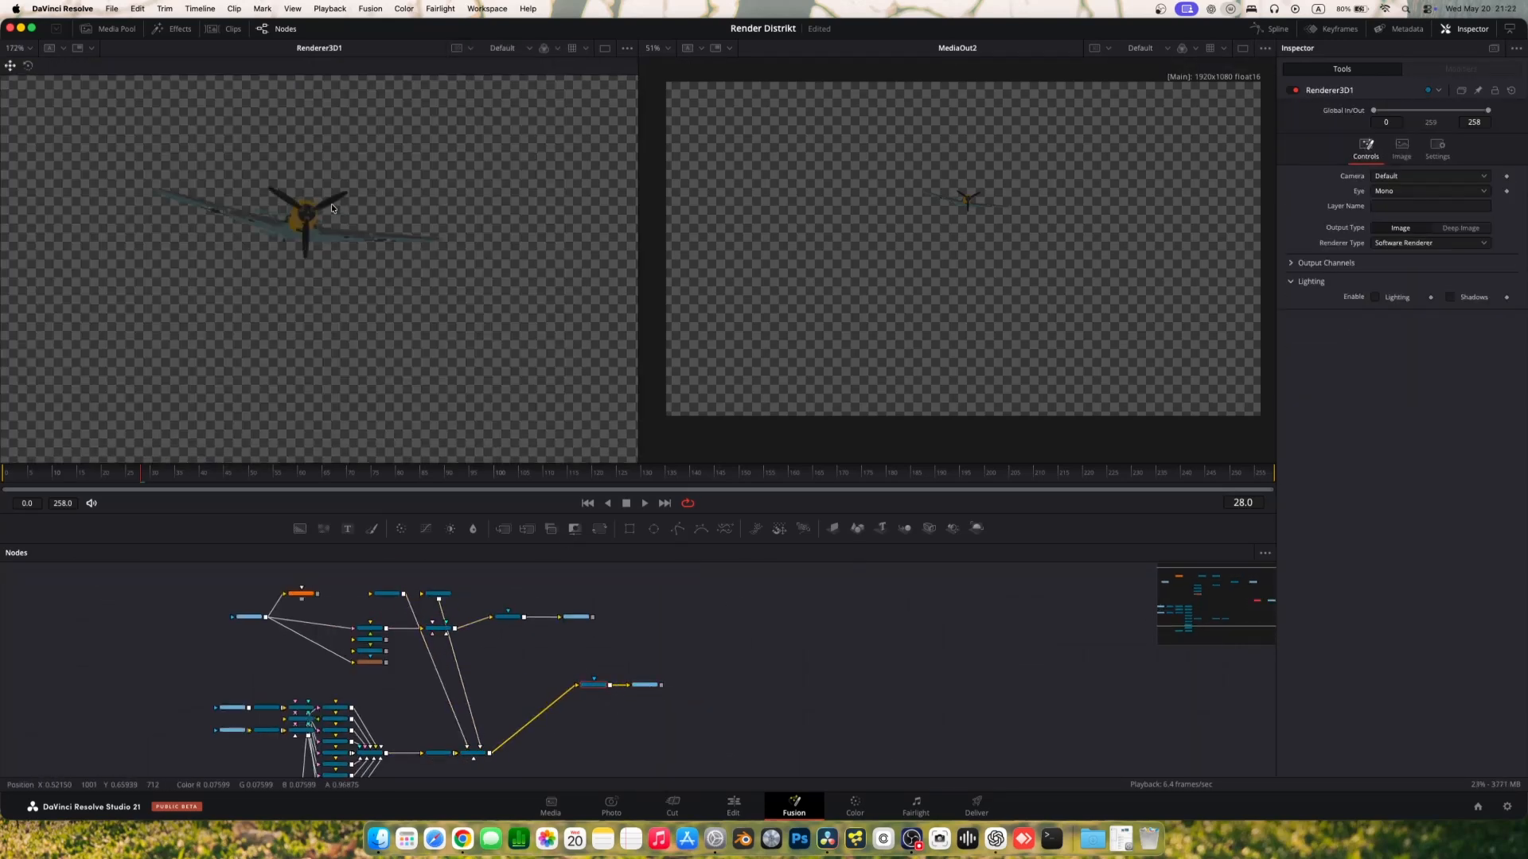
click(1387, 299)
Step: Move MediaOut1 farther from CameraTracker1_Renderer and check the outputs in the second viewer
drag(477, 574, 421, 674)
click(576, 618)
key(2)
drag(576, 618, 644, 617)
drag(661, 686, 717, 652)
key(2)
scroll(719, 669, up, 5)
scroll(716, 674, down, 2)
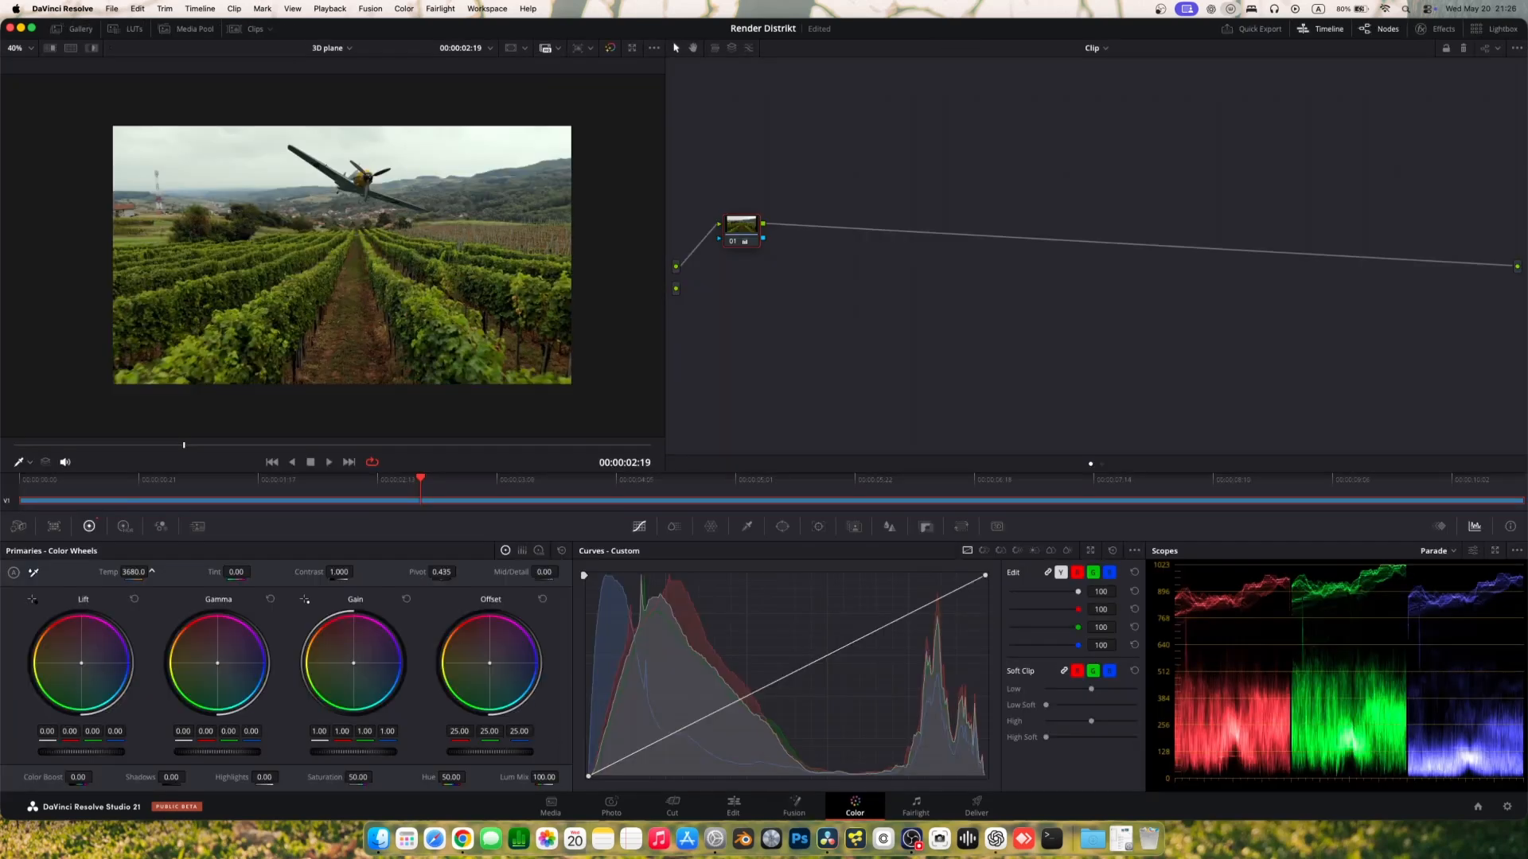
Step: Show the vectorscope and warm the shot with the lift, gamma and gain wheels, with gain at 1.22 red, 0.97 green and 0.63 blue
mouse_move(152, 571)
mouse_down()
mouse_move(148, 559)
mouse_move(140, 574)
mouse_up()
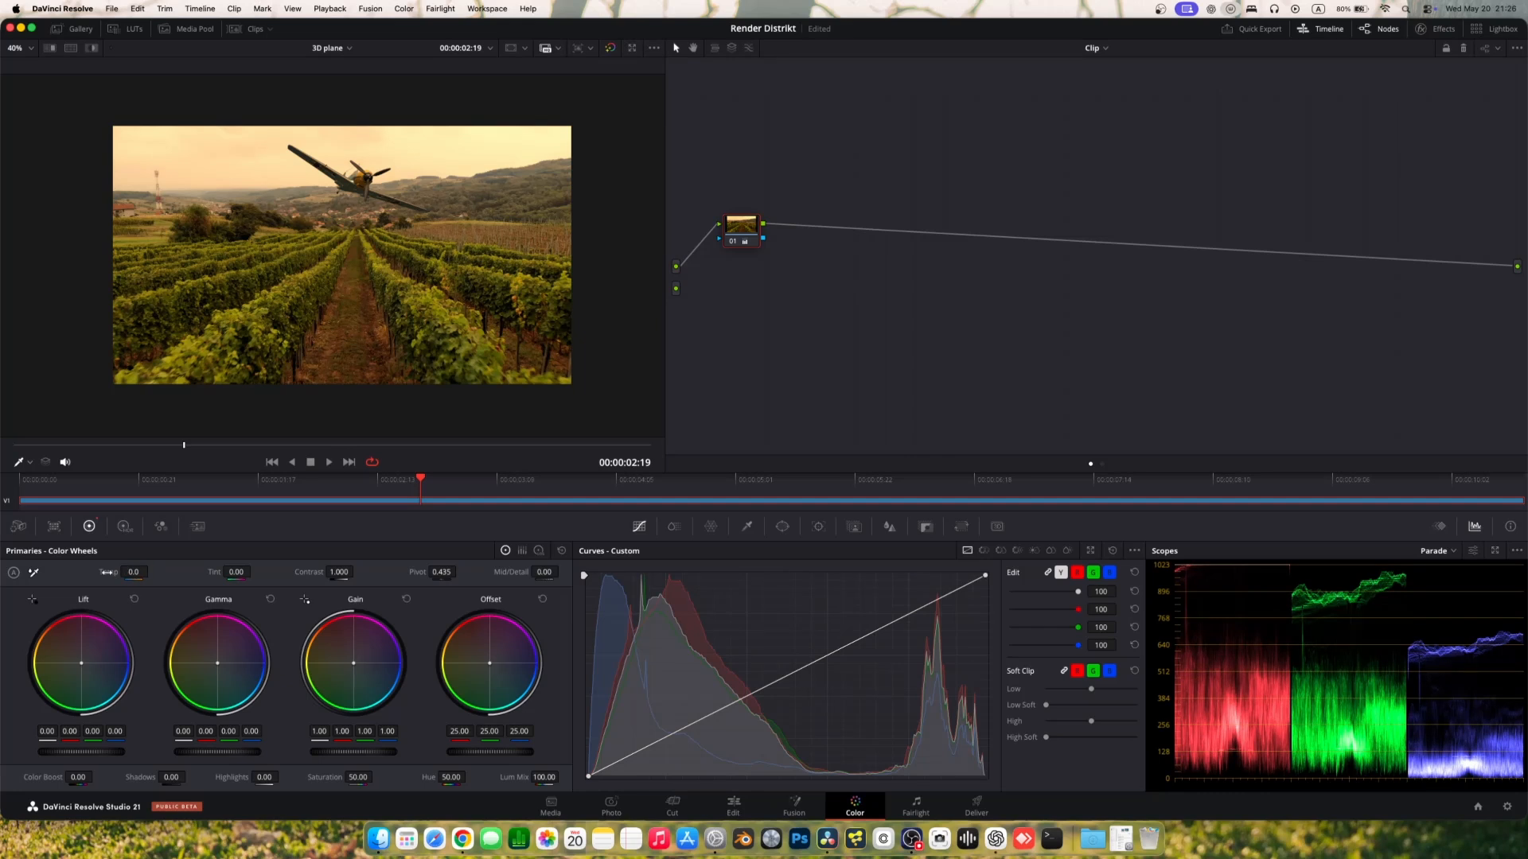
click(1453, 551)
click(1459, 595)
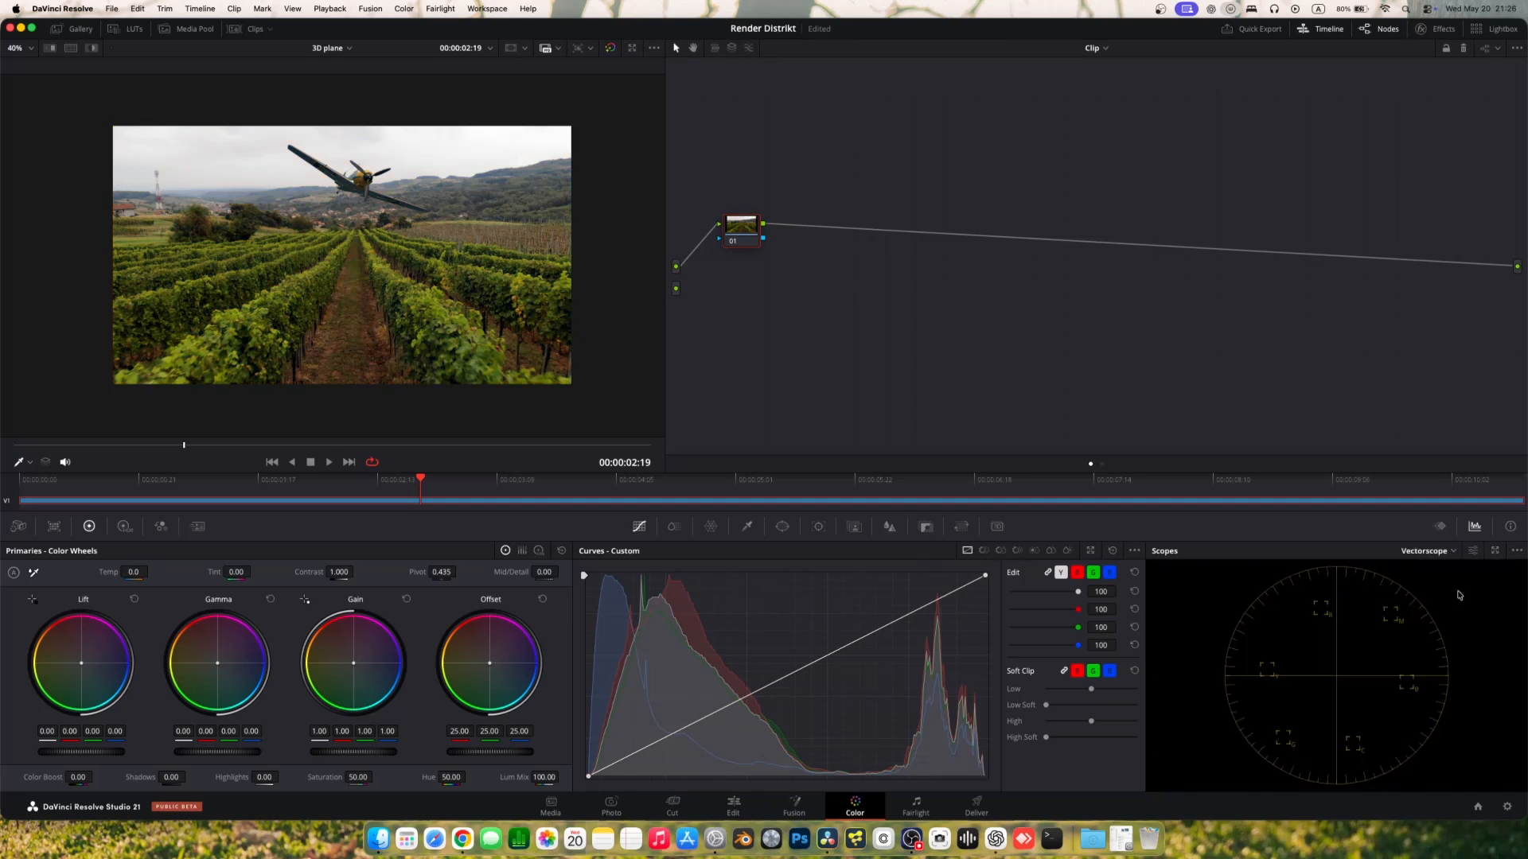
drag(79, 660, 79, 661)
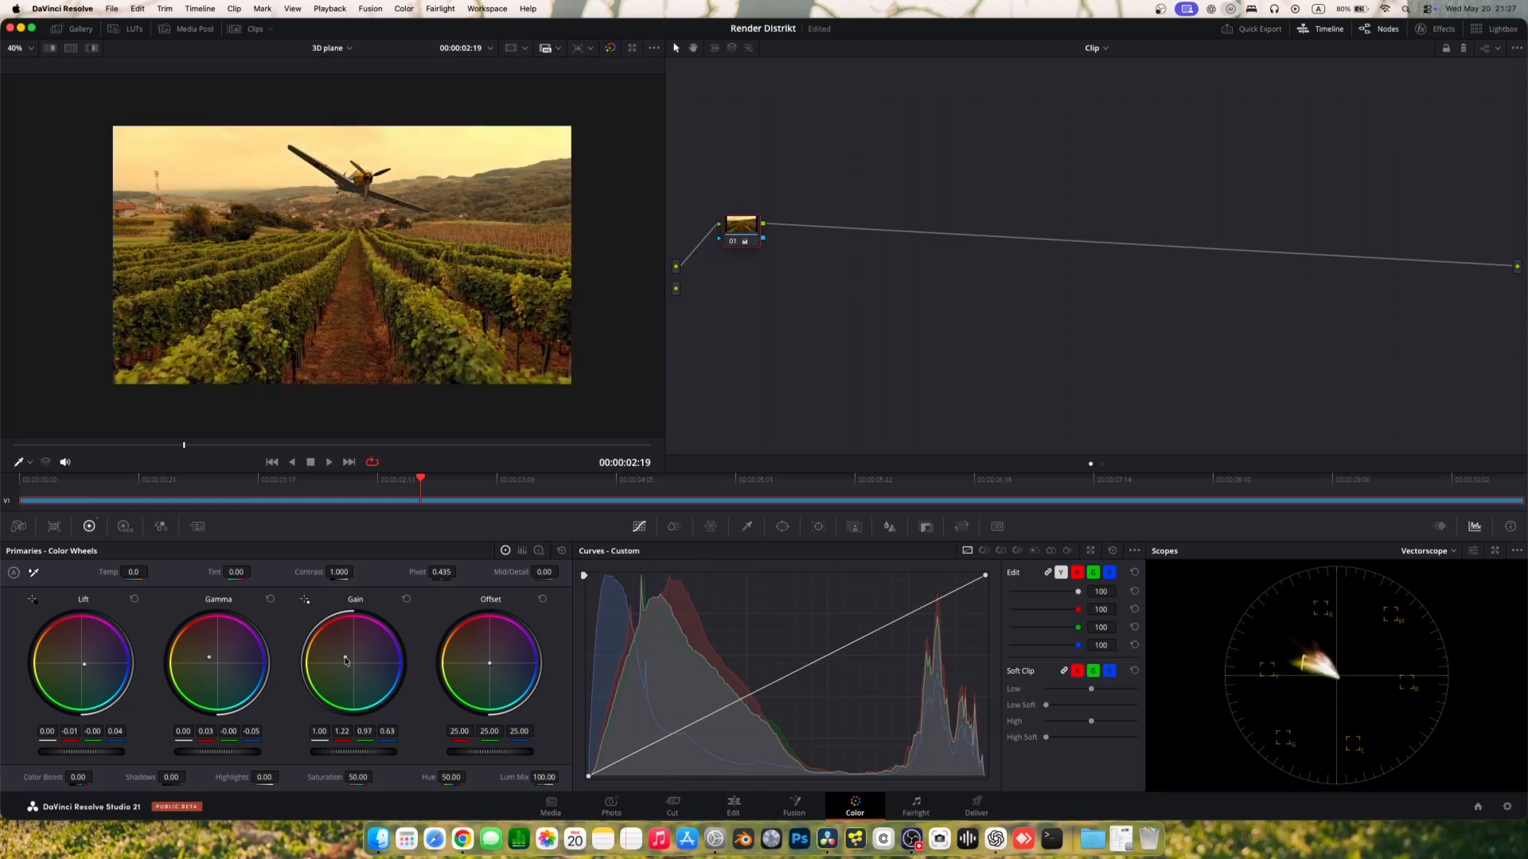
Step: Show the waveform scope, set shadows to 30.50 and highlights to -93.50, and soften the gain's warm tint
drag(171, 777, 190, 777)
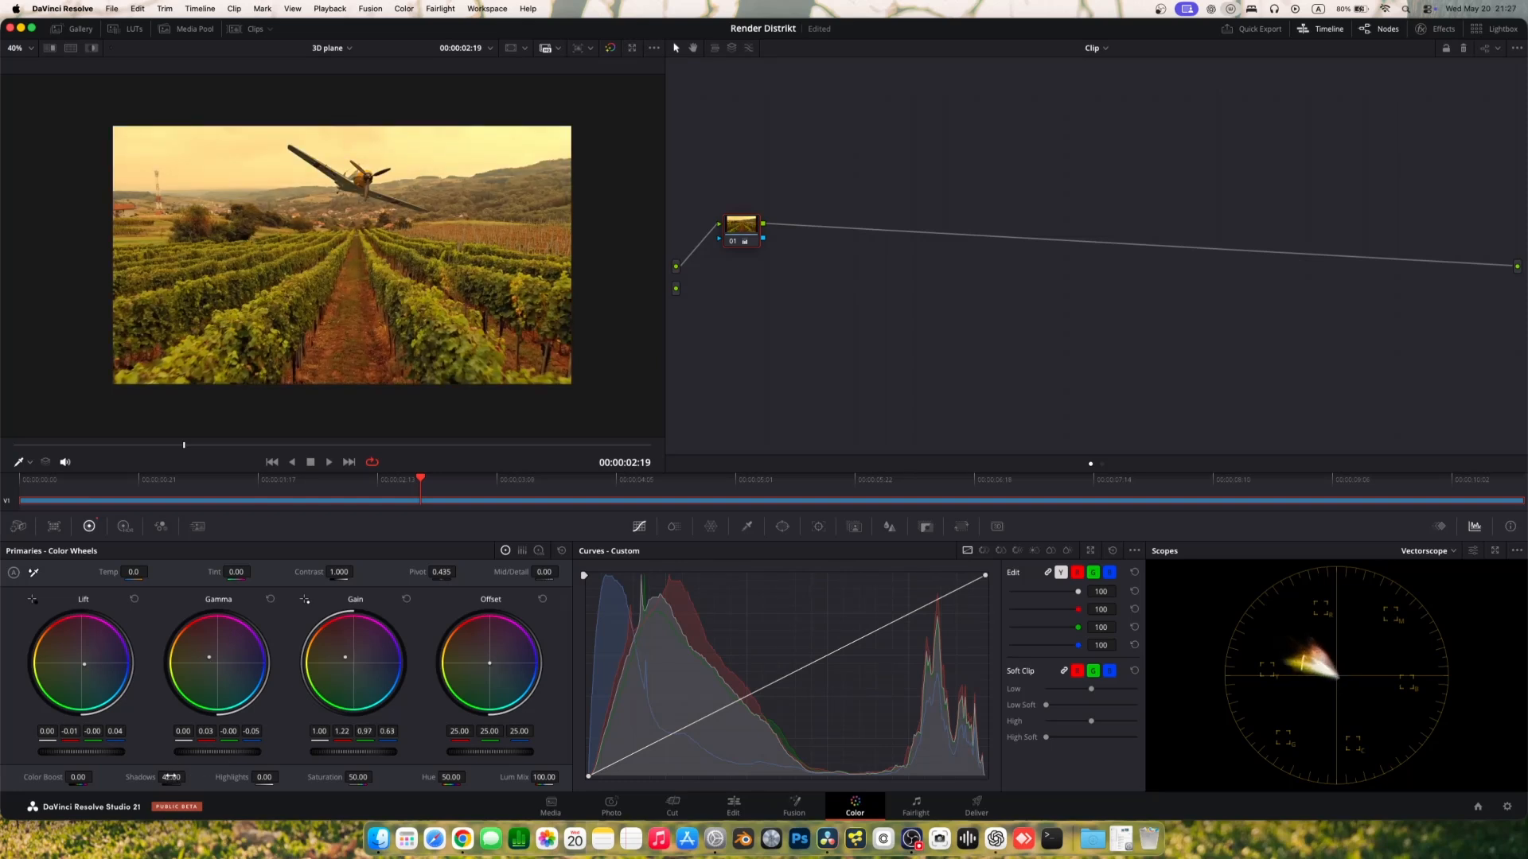
click(1428, 551)
click(1448, 579)
click(1475, 554)
click(1424, 295)
click(1314, 602)
drag(264, 777, 190, 777)
drag(351, 660, 357, 663)
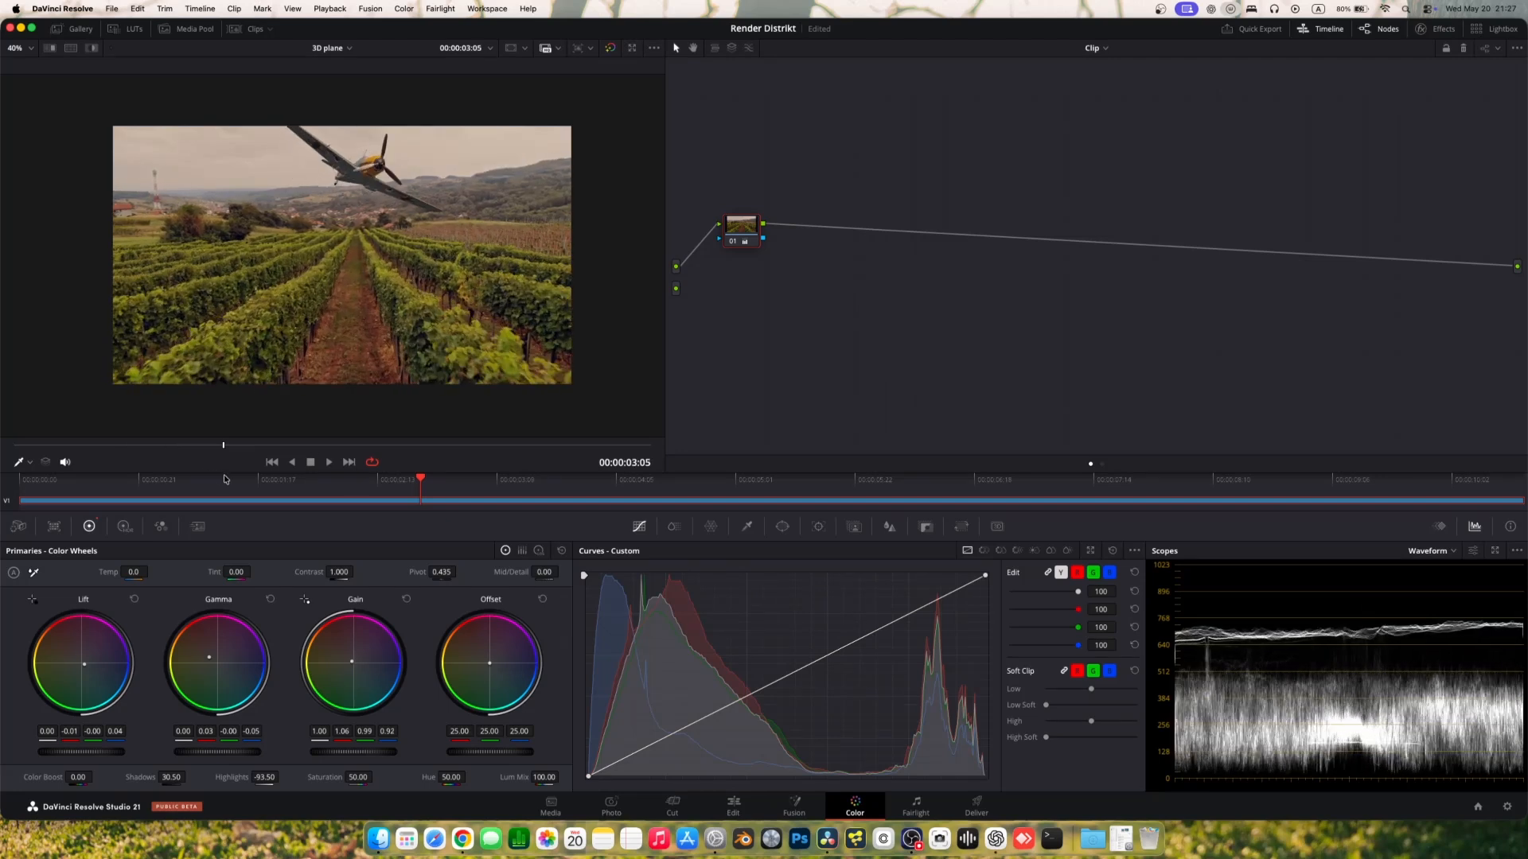
Step: Add three serial nodes, raising the contrast on node 02 and setting the saturation to 51.60 on node 03
key(space)
key(alt+s)
mouse_move(335, 570)
mouse_down()
mouse_move(386, 571)
mouse_move(340, 571)
mouse_move(354, 570)
mouse_up()
key(alt+s)
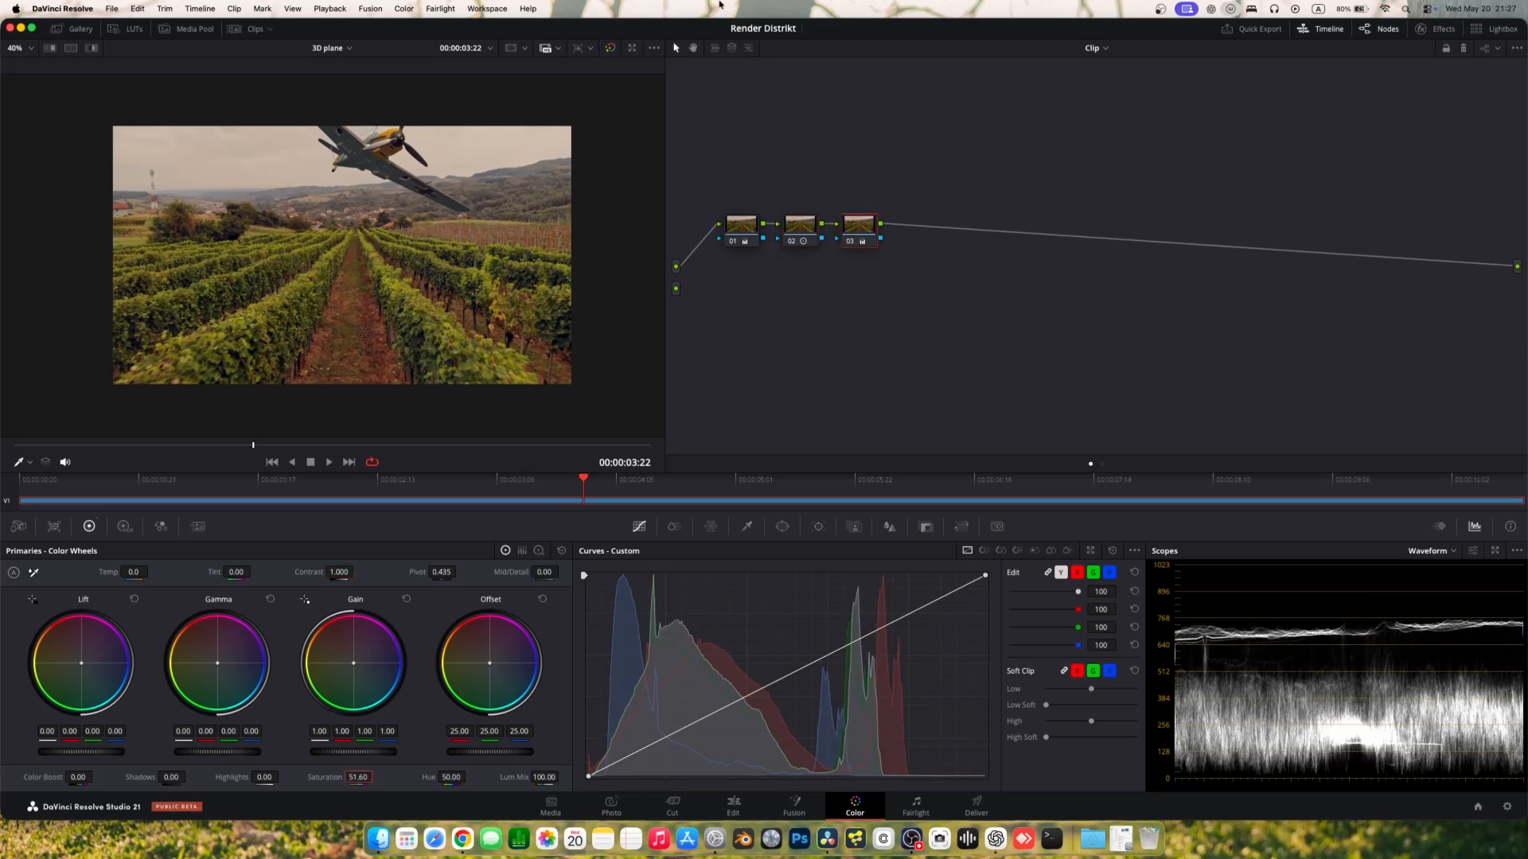
key(alt+s)
Step: Review the graded shot, switch to the Edit page and enable the render cache for playback
drag(293, 447, 100, 448)
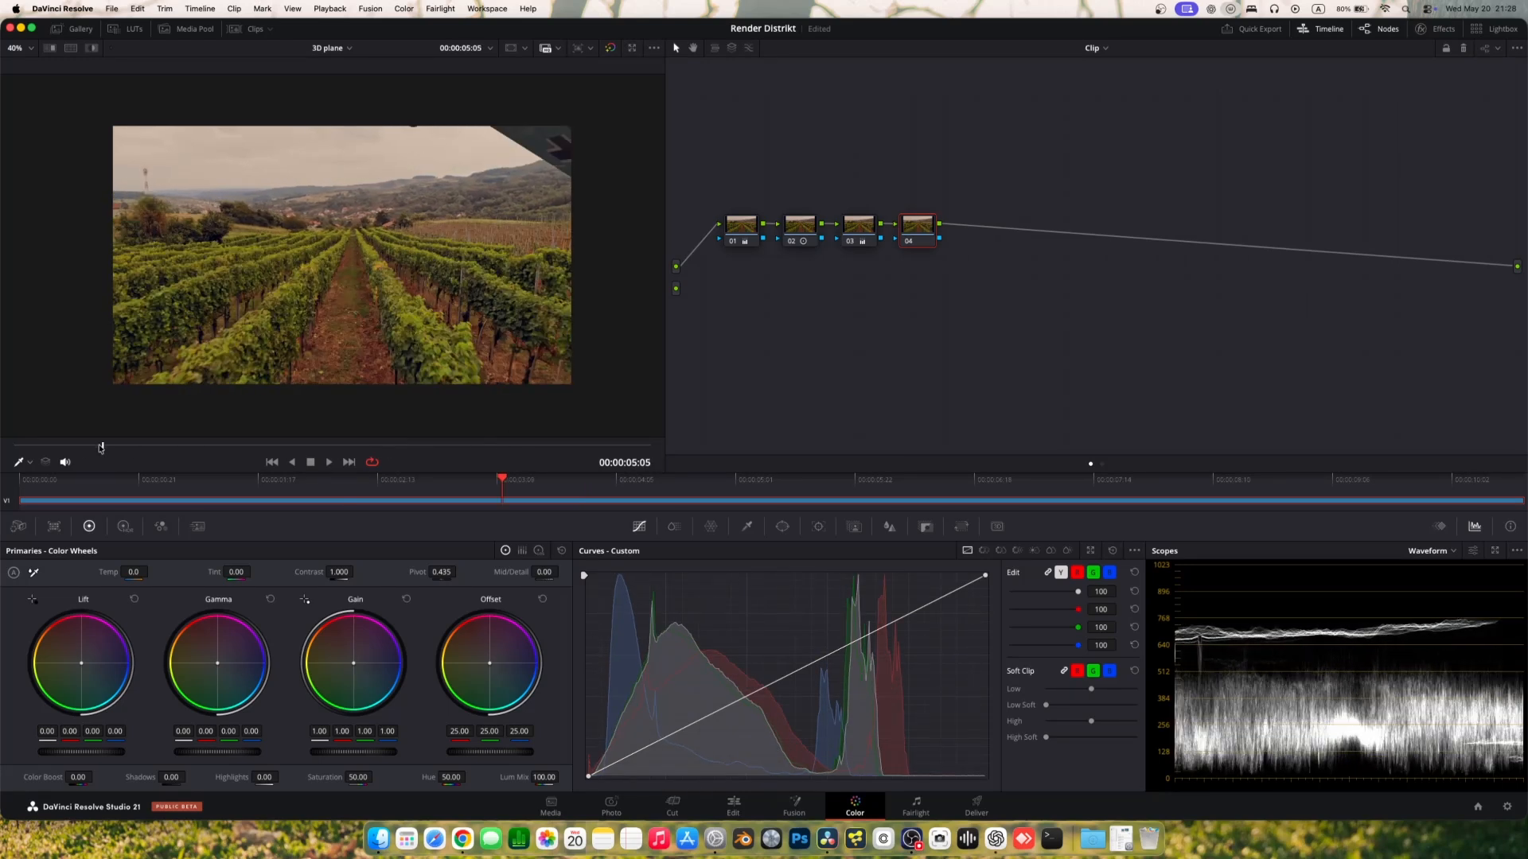
key(shift+4)
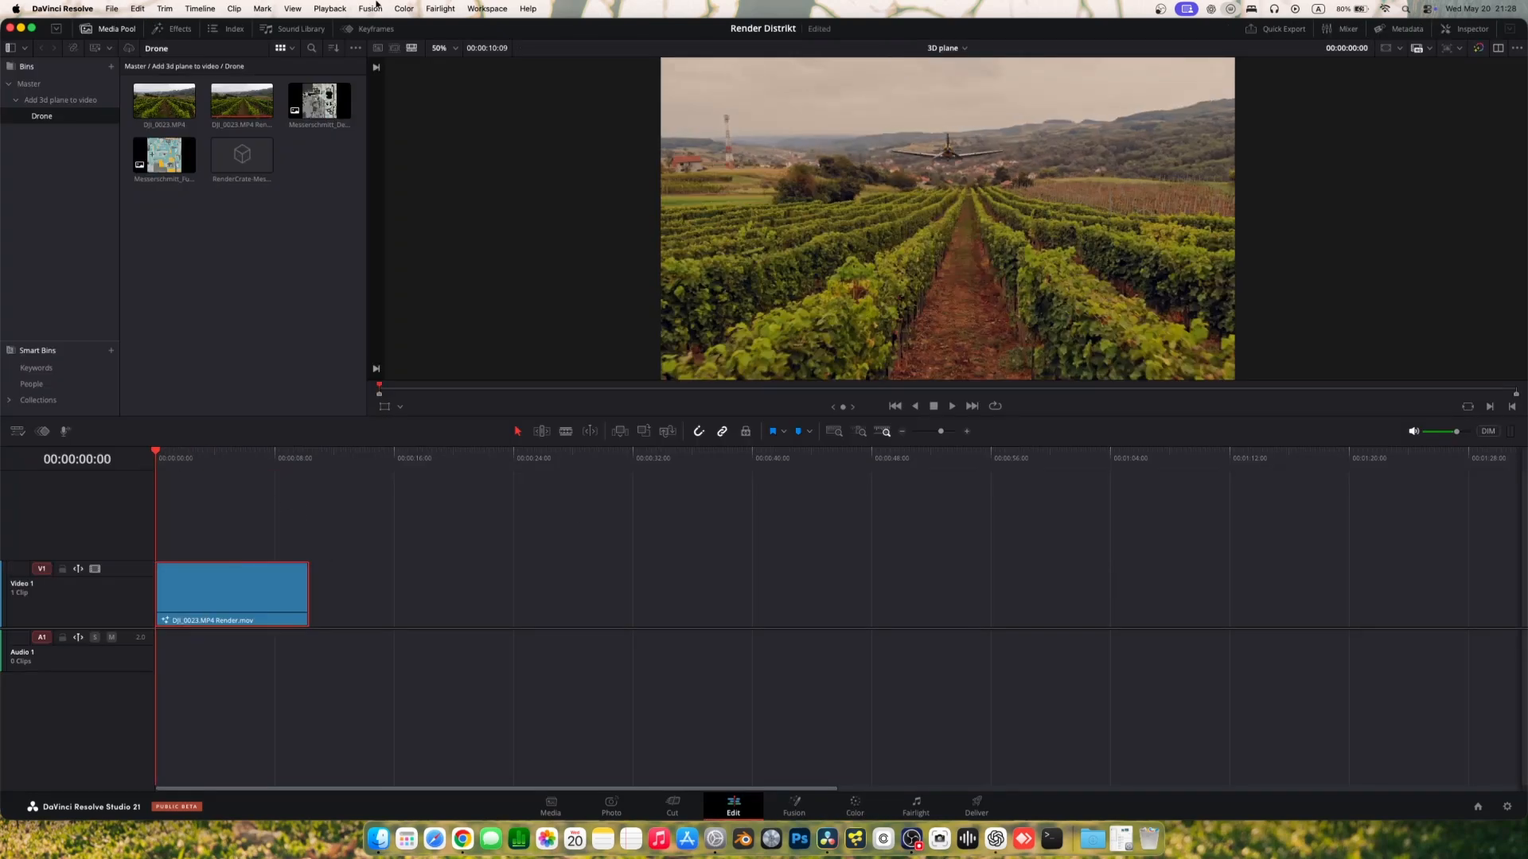
click(330, 9)
mouse_move(351, 105)
click(500, 120)
Step: Set background caching to start after 1 second in the project settings and save them
key(shift+9)
scroll(869, 474, down, 5)
double_click(874, 558)
text(1)
click(1028, 742)
Step: Play and scrub the graded timeline to check the airplane's motion
click(952, 407)
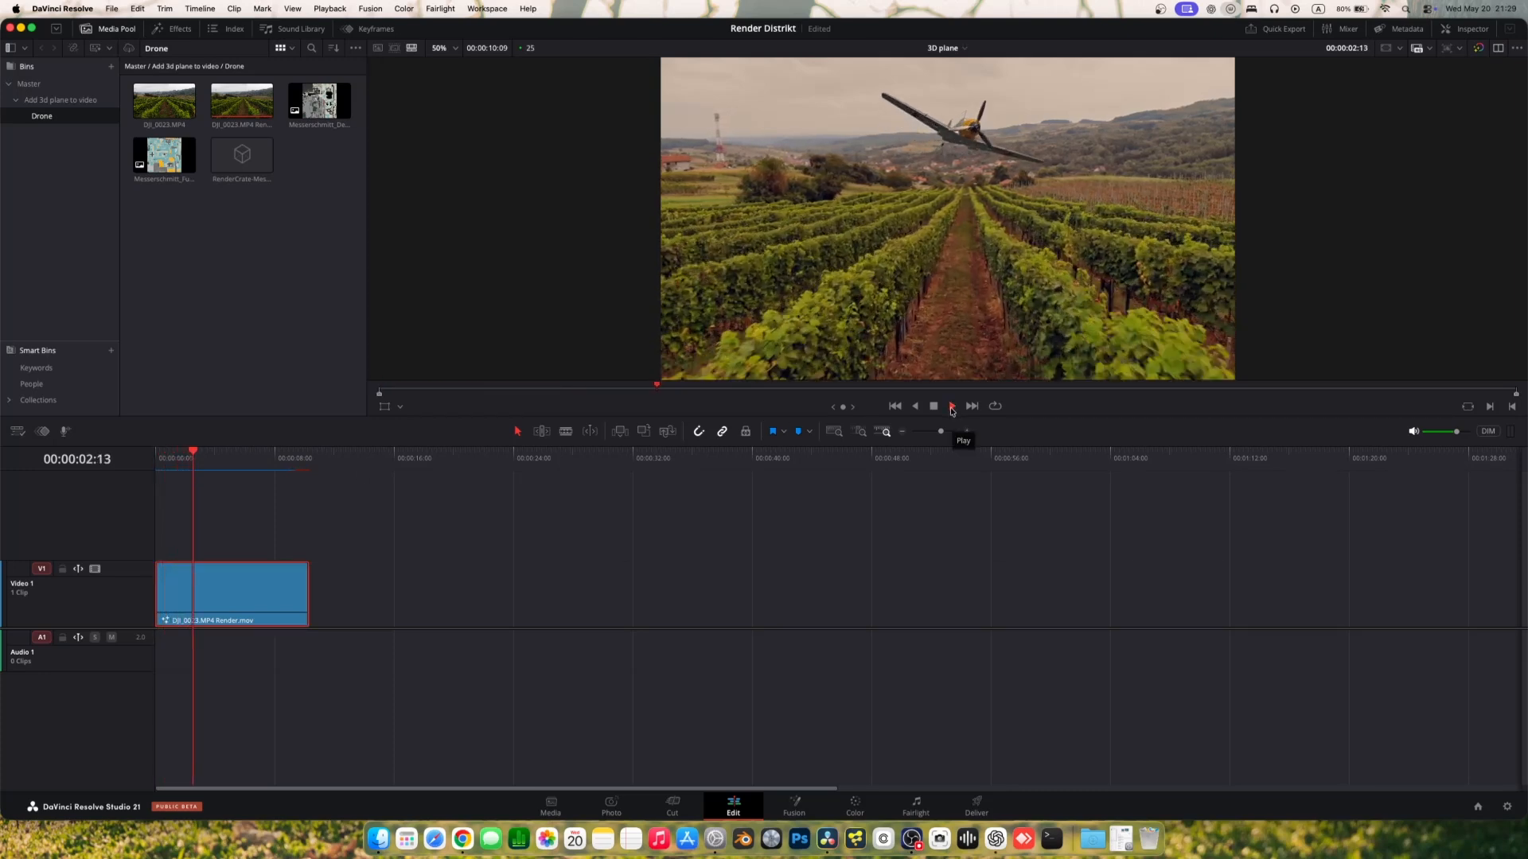
click(934, 409)
drag(923, 387, 601, 417)
click(951, 409)
click(934, 409)
drag(1090, 391, 775, 409)
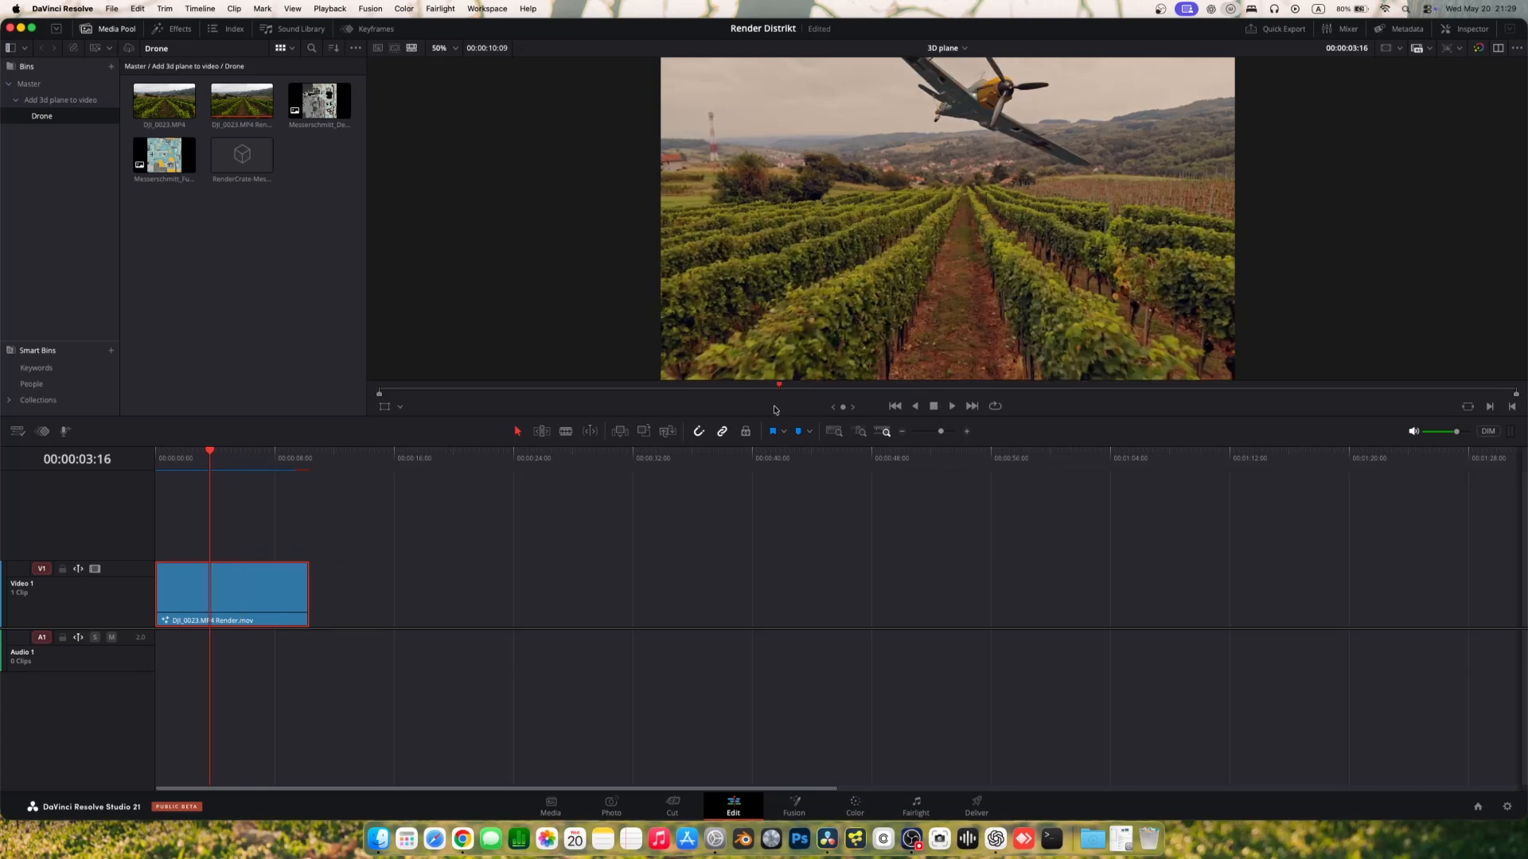
Step: Return to Fusion and smooth Transform3D1's rotation keyframes around frame 91 in the Spline Editor
click(793, 805)
scroll(570, 640, down, 2)
click(1270, 30)
scroll(519, 703, up, 5)
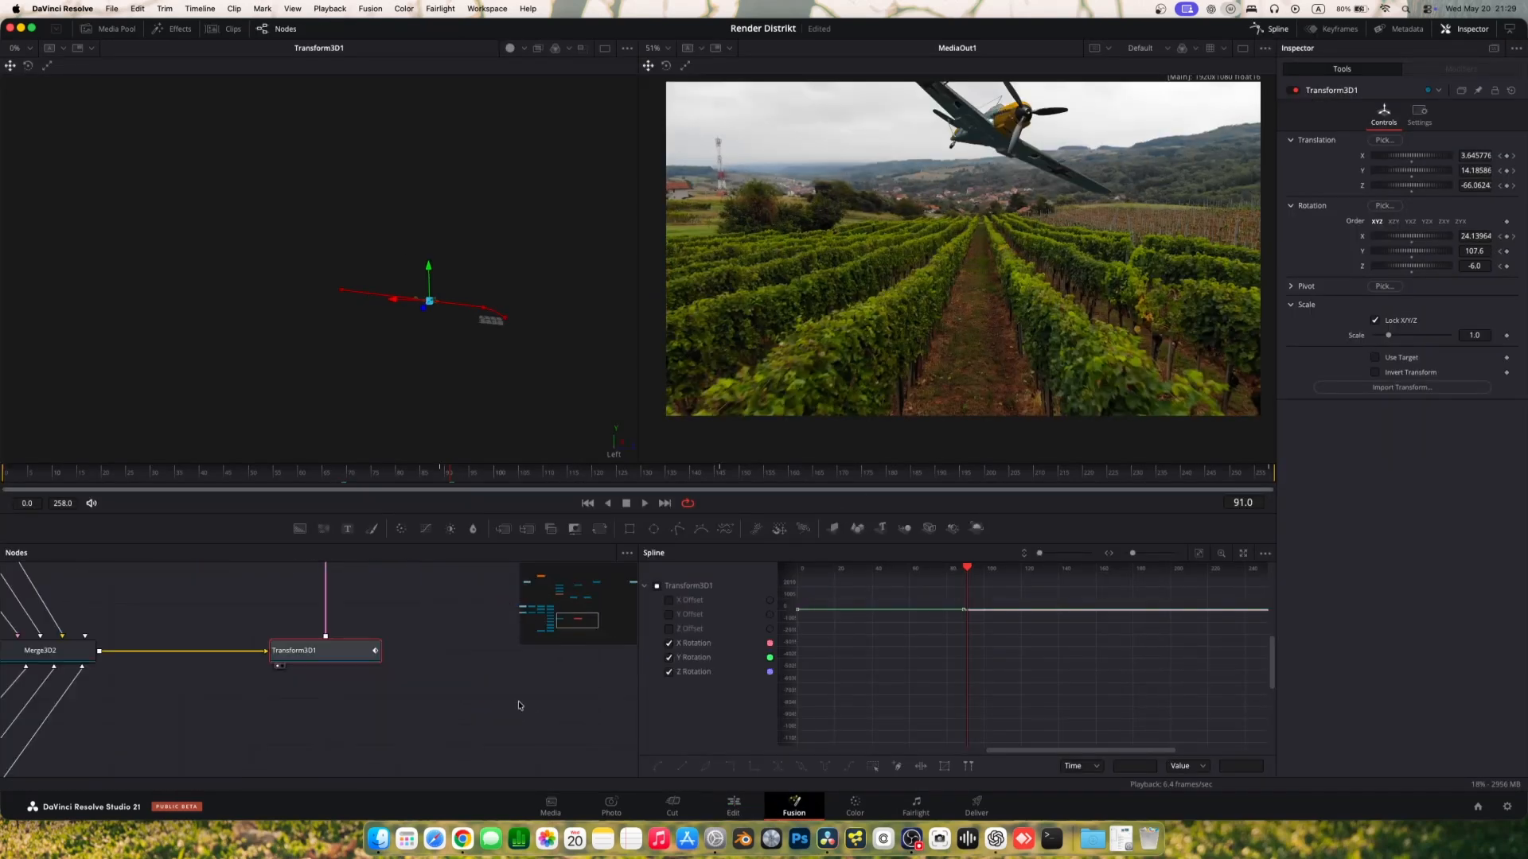
drag(486, 480, 440, 480)
drag(982, 601, 932, 710)
key(shift+s)
mouse_move(437, 479)
mouse_down()
mouse_move(385, 487)
mouse_move(446, 483)
mouse_up()
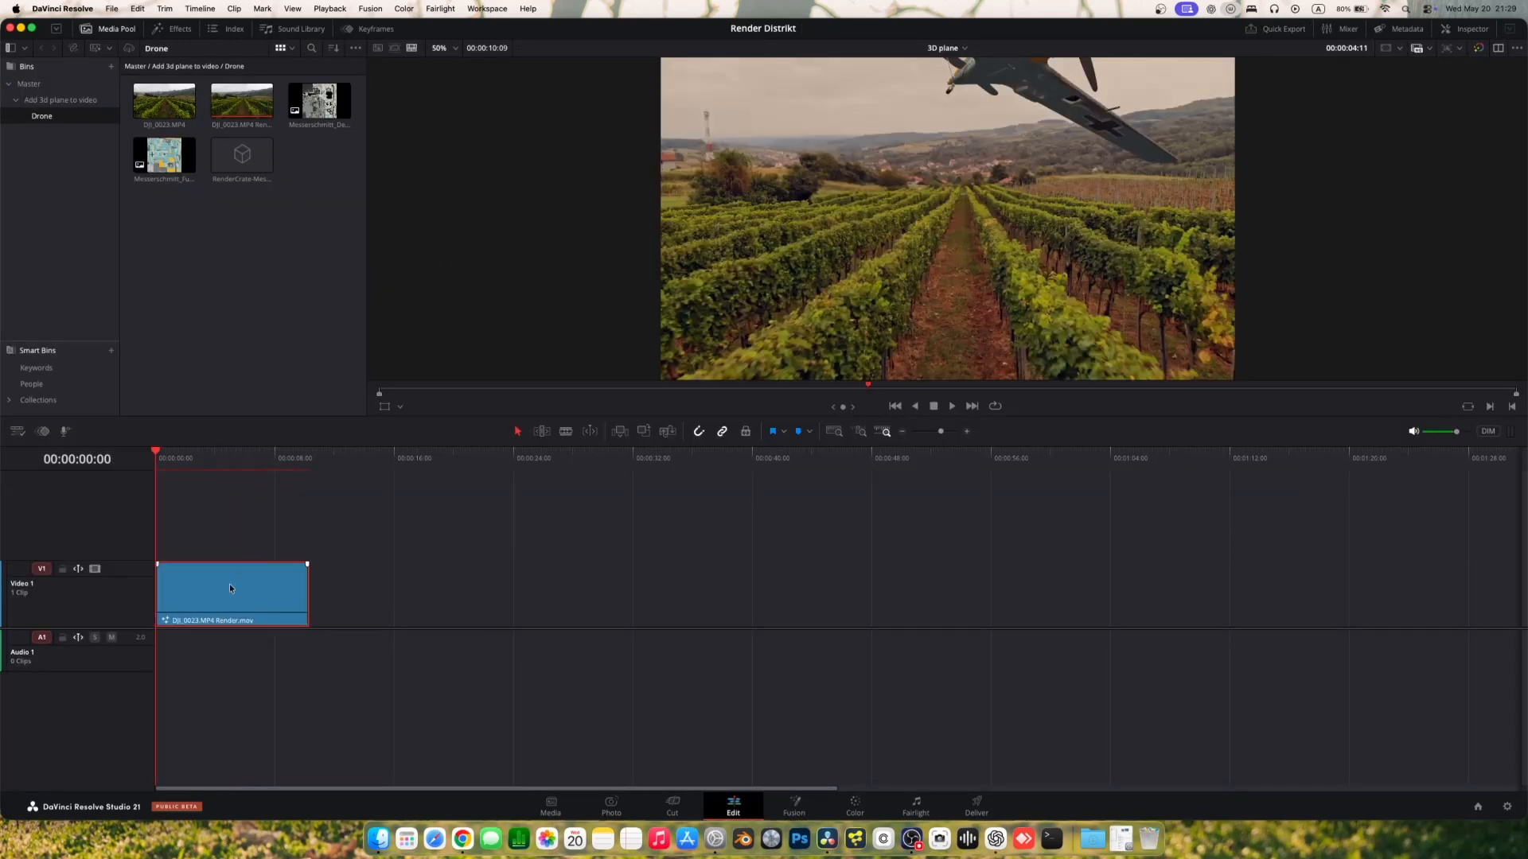
Step: Render the drone clip in place on the Edit page into a chosen destination folder and play the result
right_click(231, 589)
click(321, 248)
click(827, 487)
click(491, 320)
double_click(624, 439)
double_click(640, 179)
click(1071, 518)
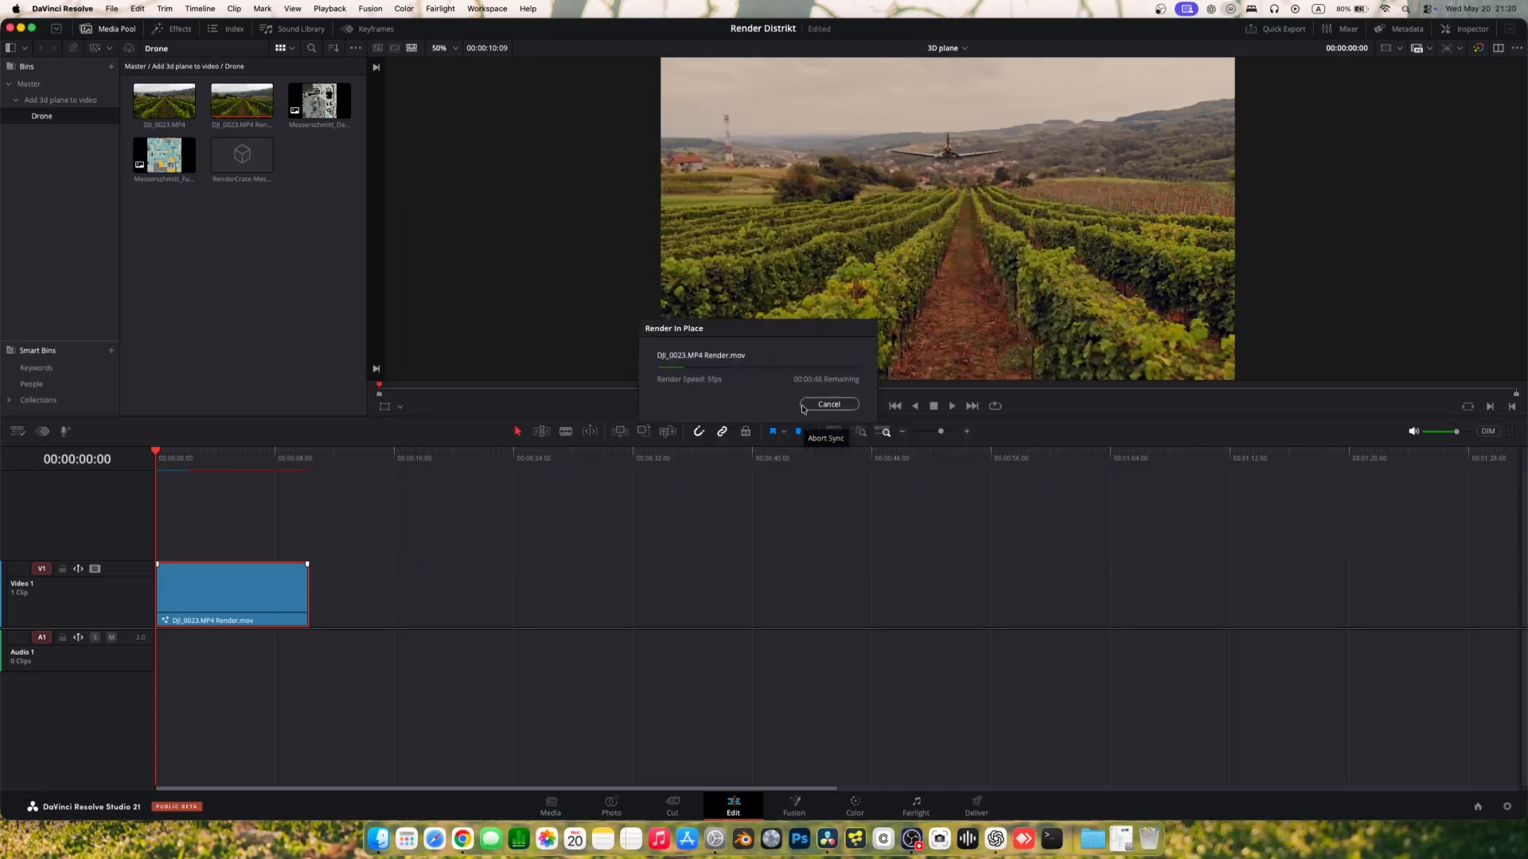
drag(794, 329, 879, 340)
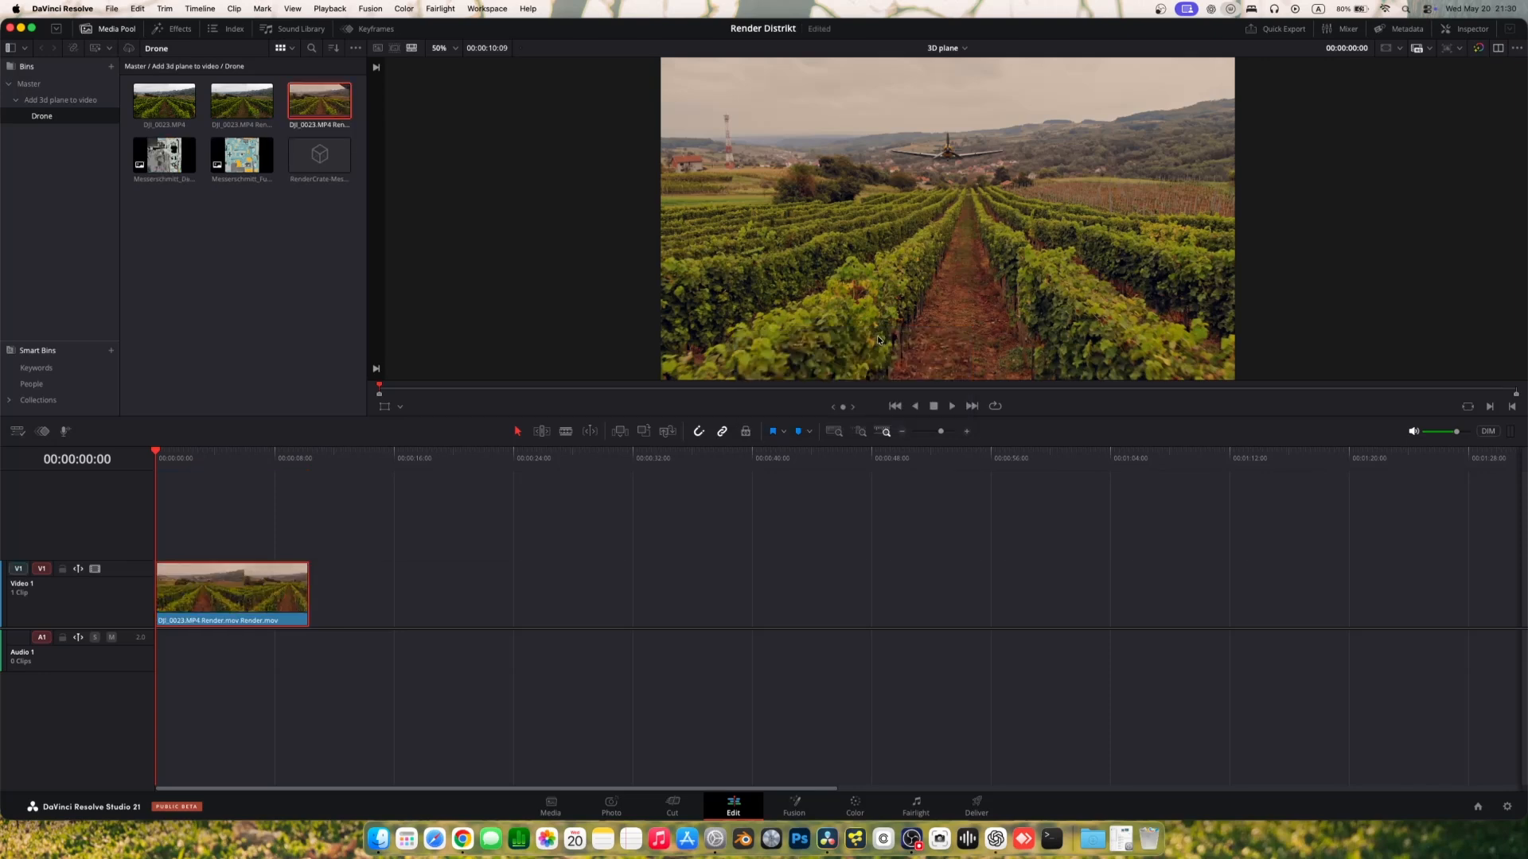
key(space)
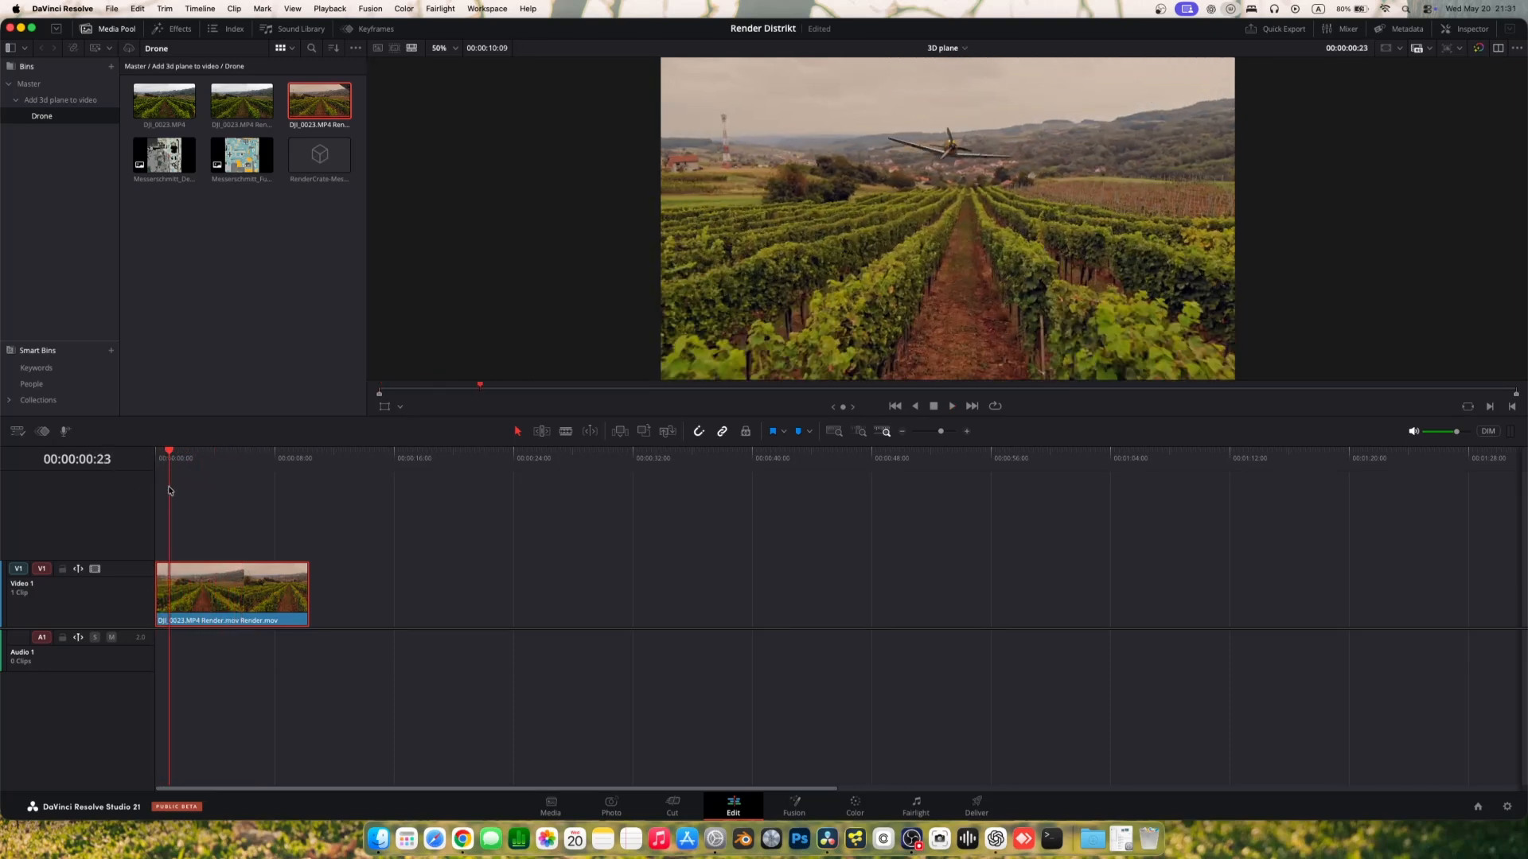
right_click(242, 593)
click(310, 256)
click(759, 530)
Step: Decompose the rendered clip to its original and enable motion blur on CameraTracker1_Renderer in Fusion
right_click(243, 593)
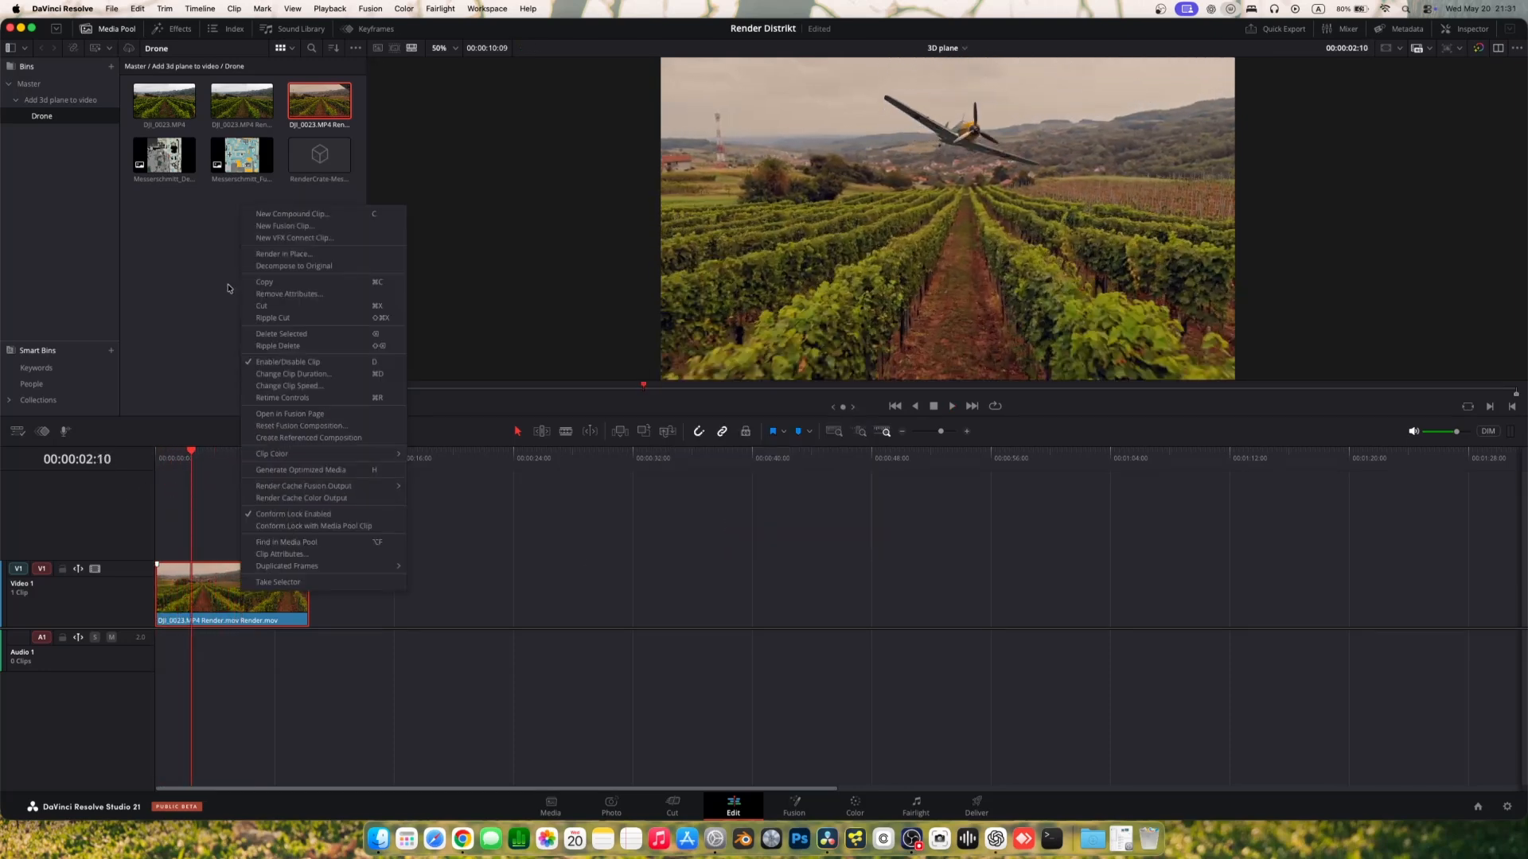
click(294, 268)
click(794, 806)
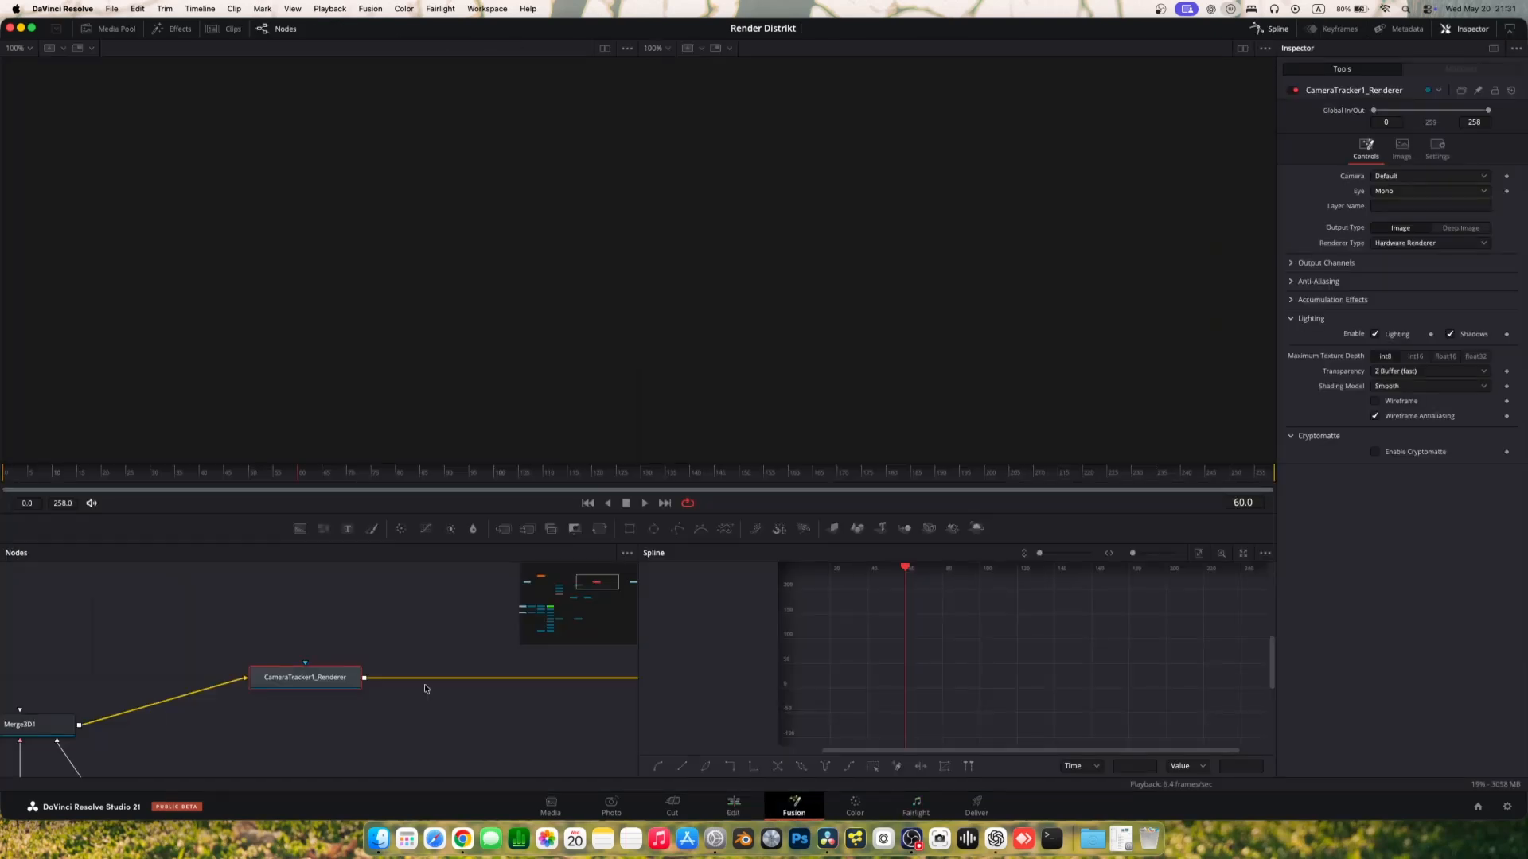
drag(341, 646, 438, 646)
click(1437, 149)
click(1387, 228)
Step: Return to the Edit page and render the updated drone clip in place again
click(733, 806)
right_click(242, 593)
click(311, 256)
click(828, 485)
key(Return)
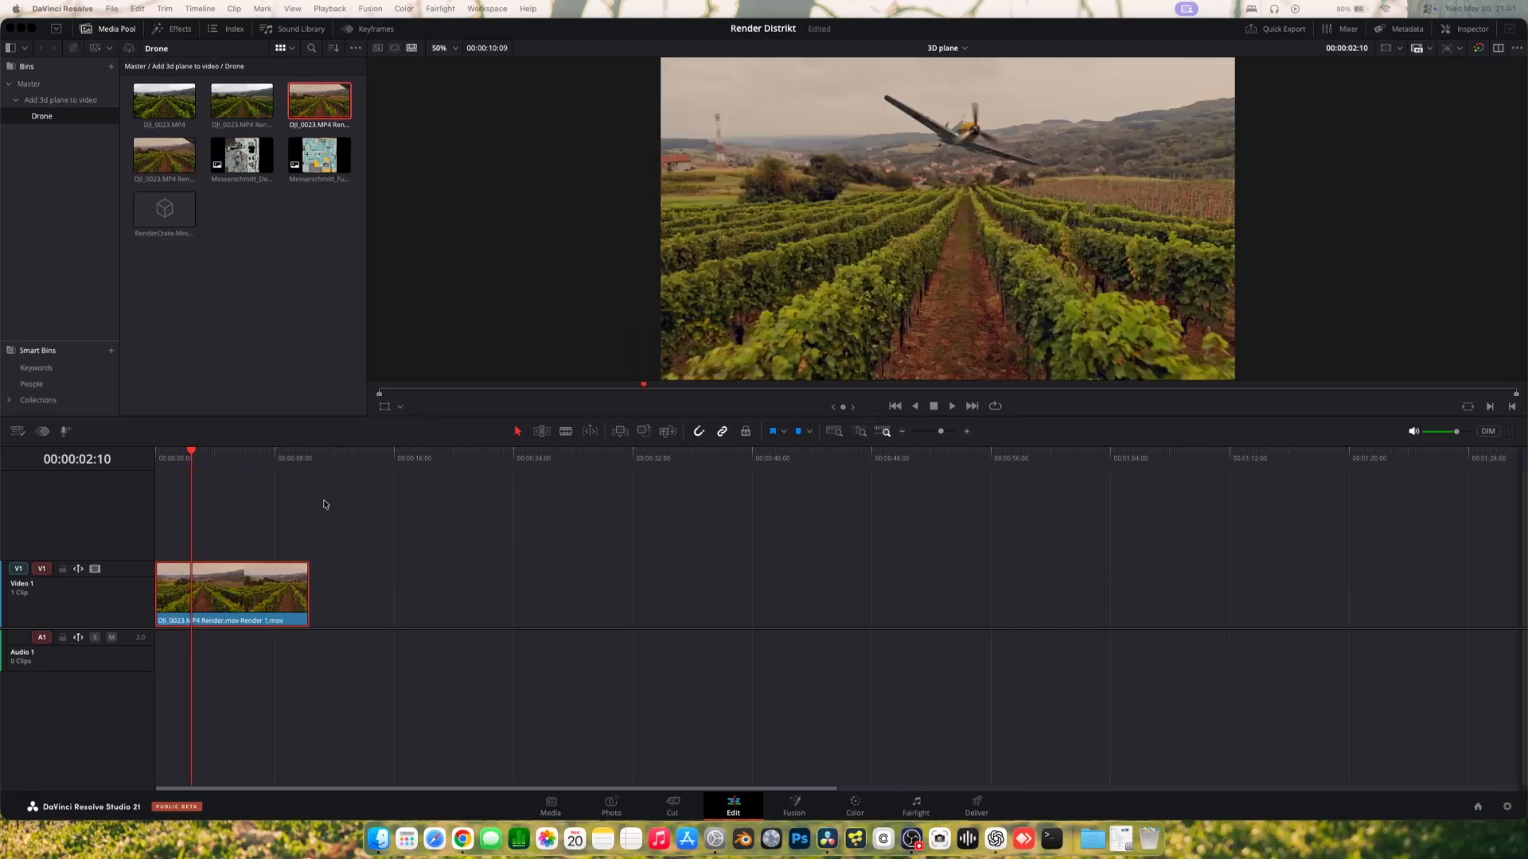
Step: Play the newly rendered clip from the start to review the final airplane shot
click(156, 468)
key(space)
key(space)
drag(288, 460, 148, 485)
key(space)
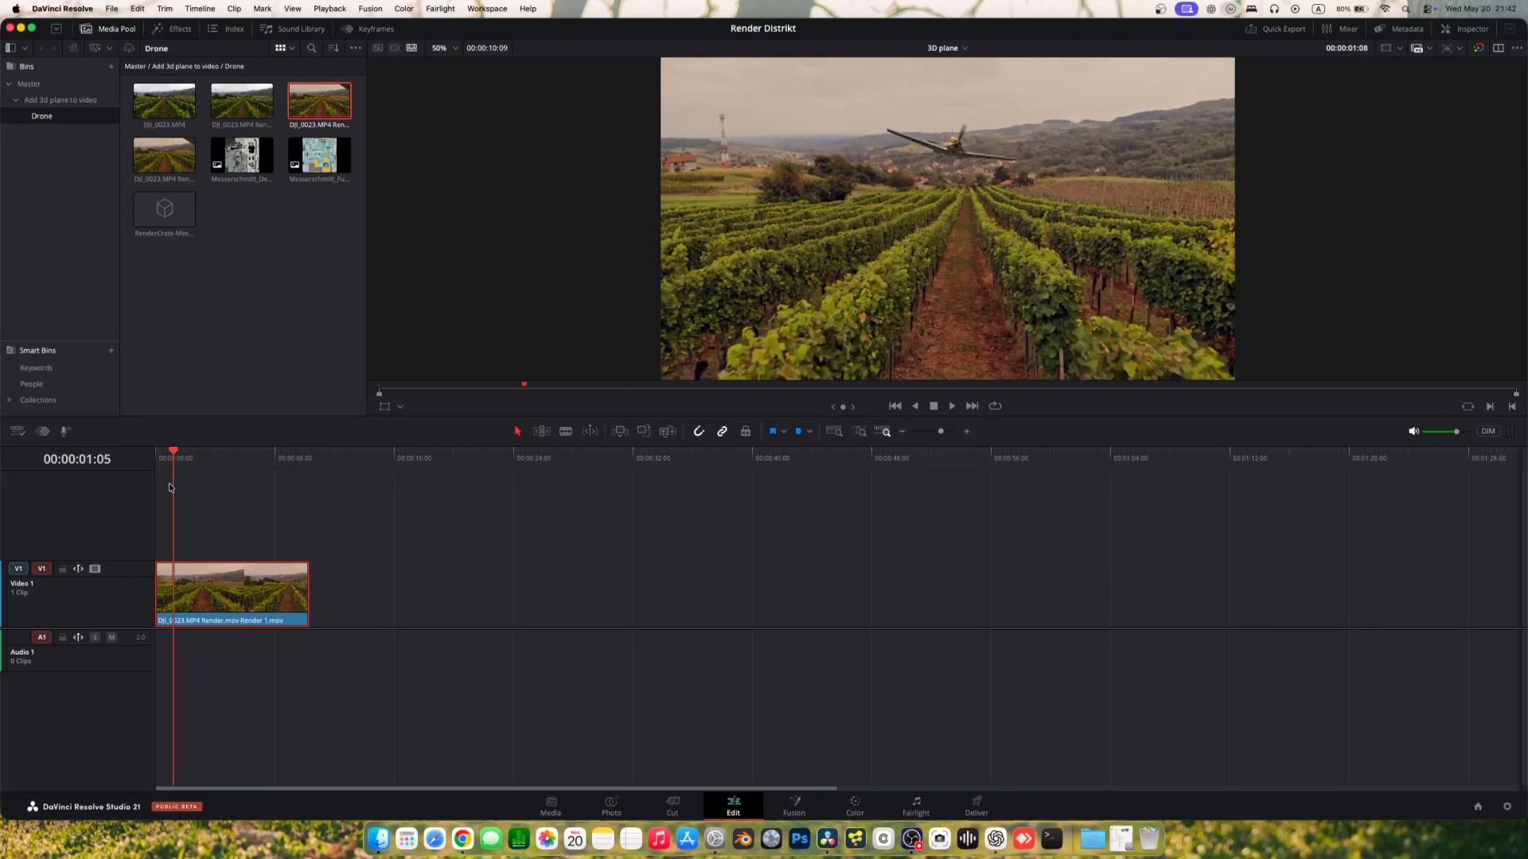